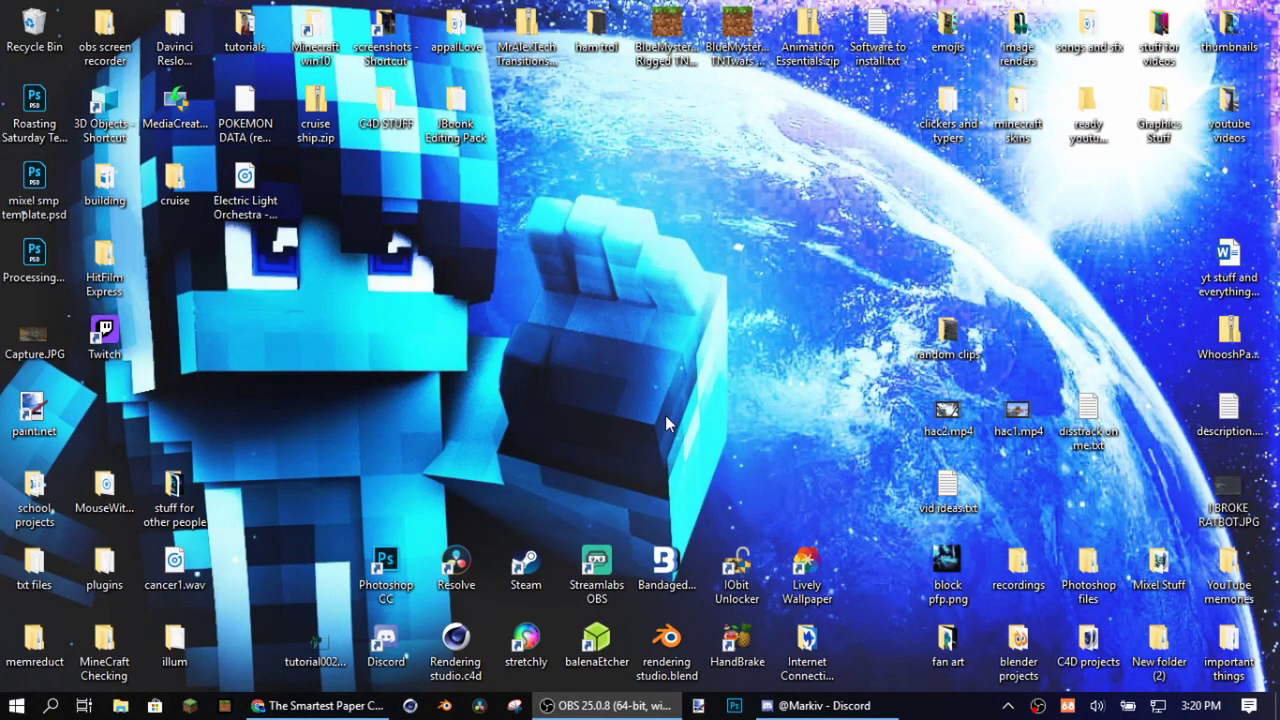
{"action": "key", "text": "alt+Tab"}
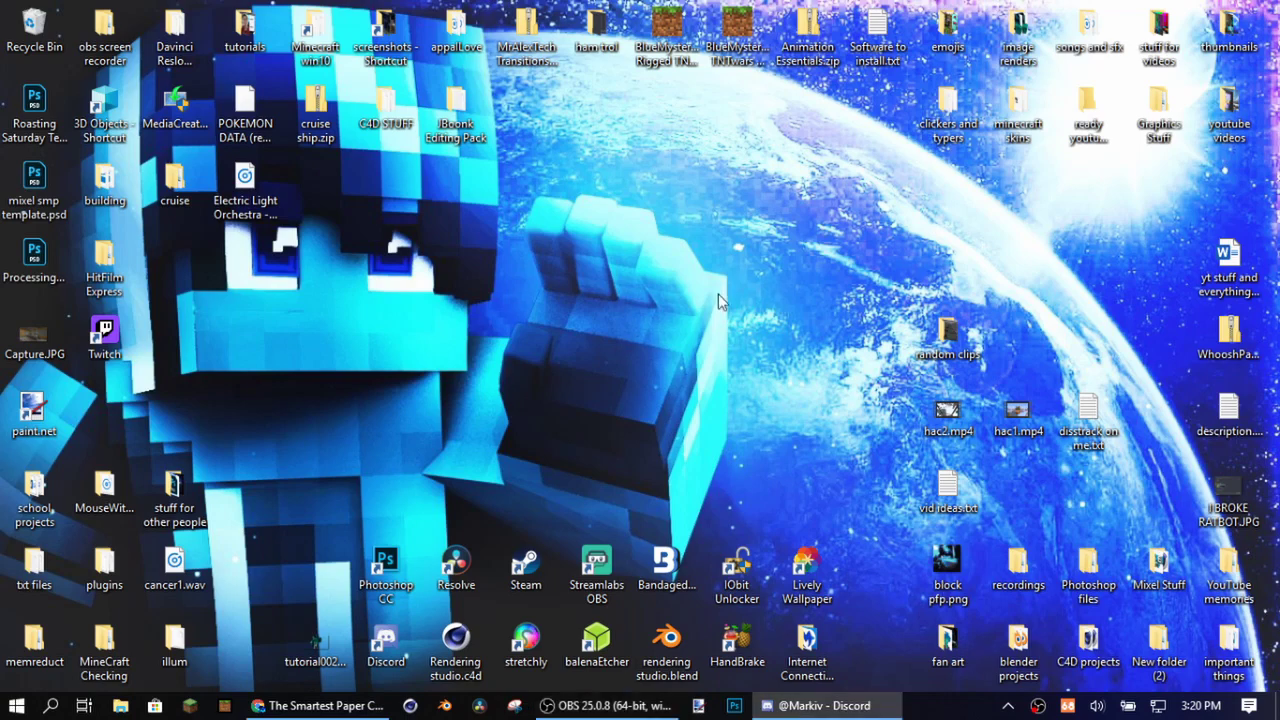
{"action": "left_click_drag", "start_coordinate": [1279, 80], "coordinate": [330, 2]}
{"action": "scroll", "coordinate": [706, 404], "scroll_direction": "down", "scroll_amount": 15}
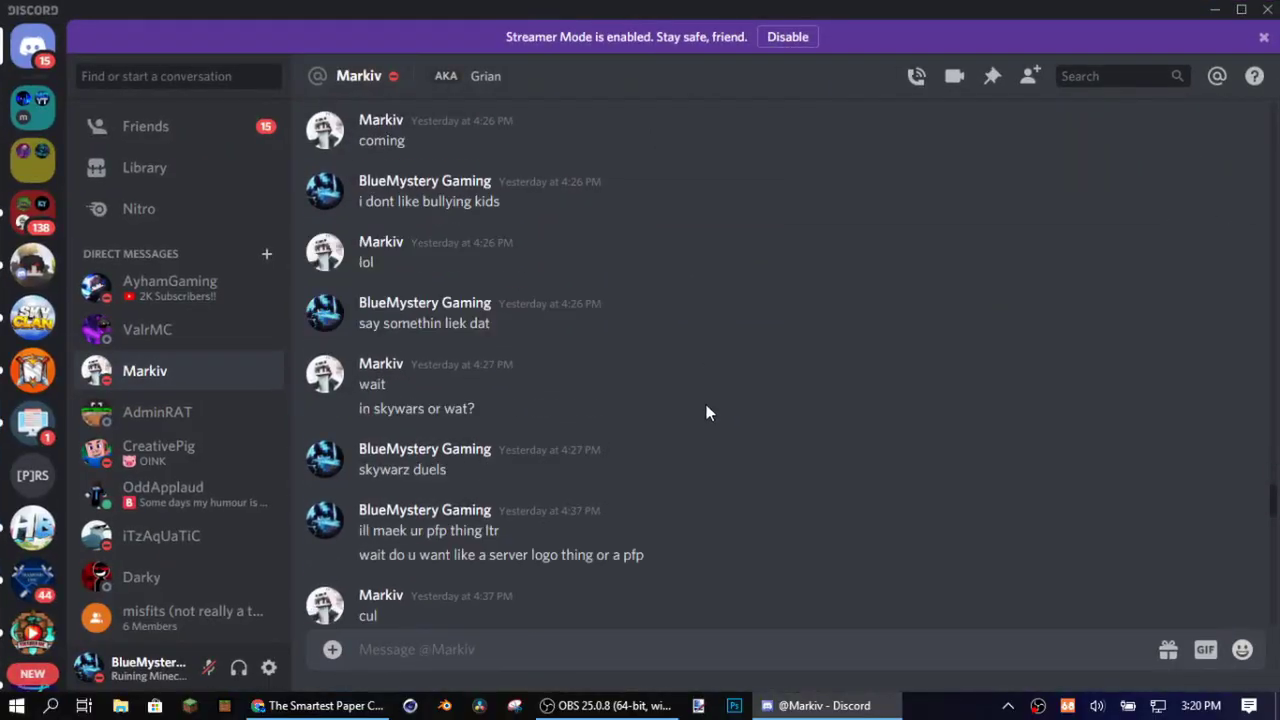
{"action": "scroll", "coordinate": [711, 382], "scroll_direction": "up", "scroll_amount": 20}
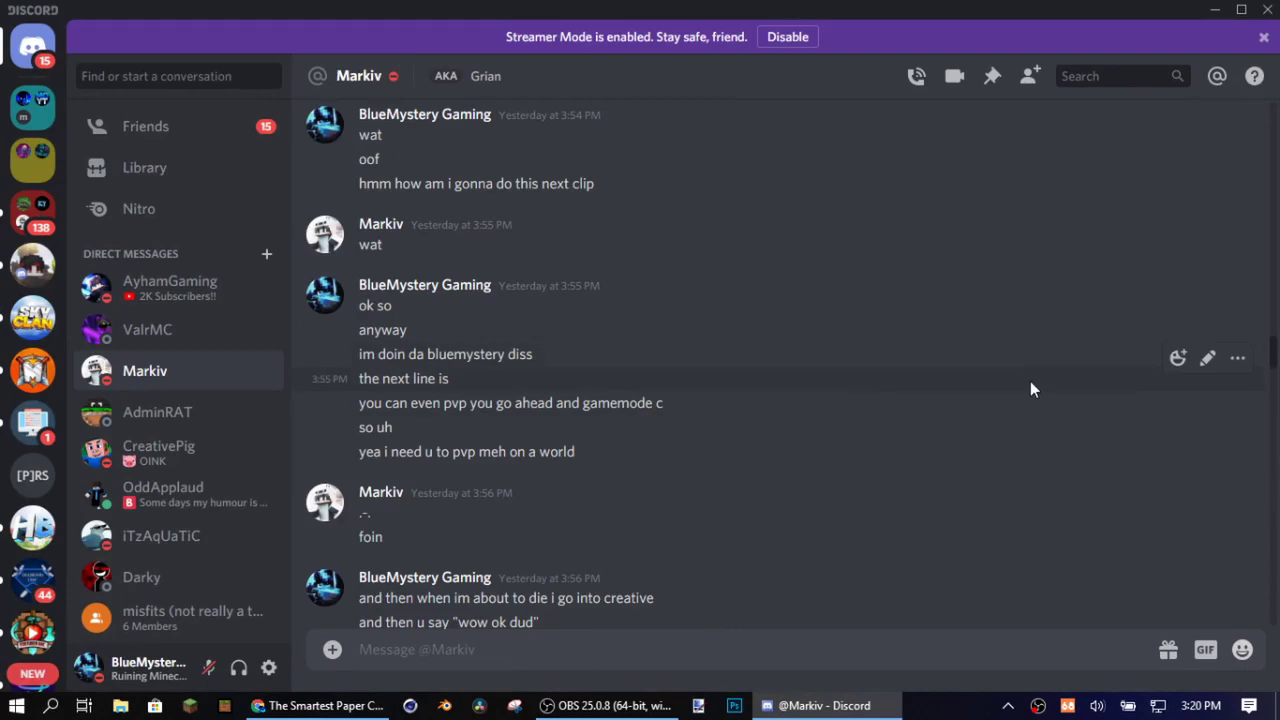
{"action": "left_click", "coordinate": [1214, 9]}
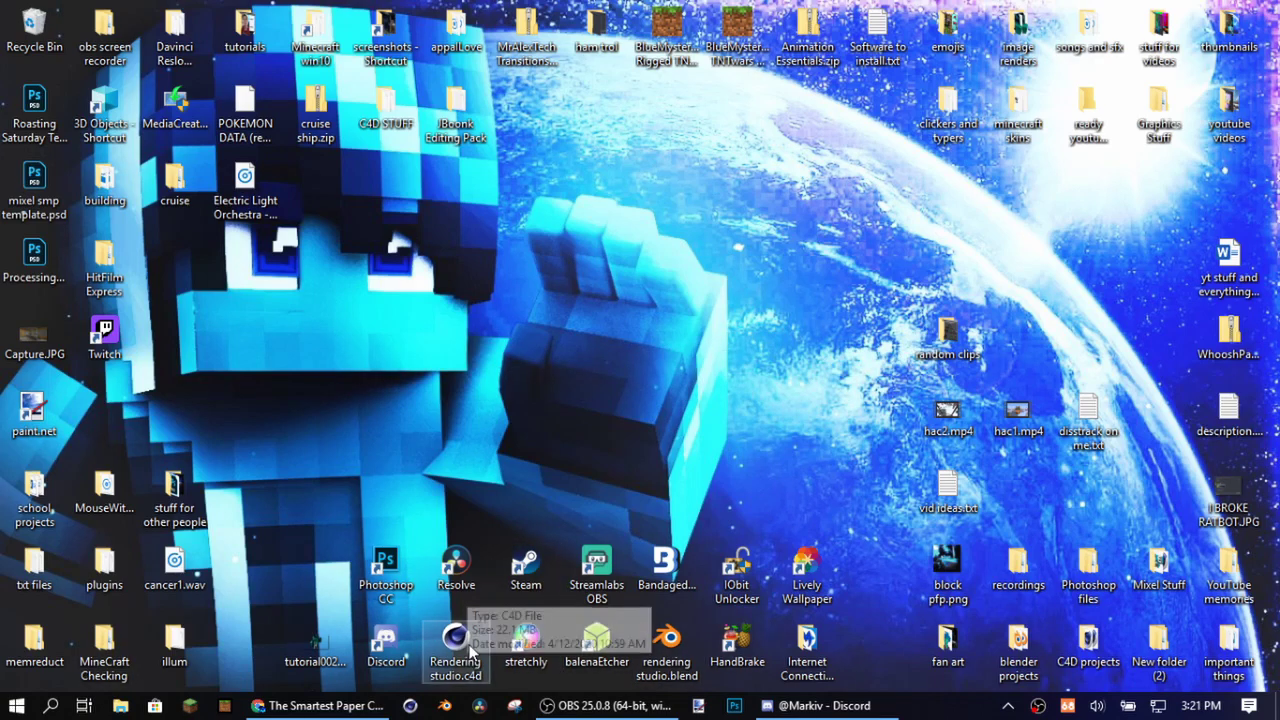
Step: Move the Rendering studio.c4d desktop file next to rendering studio.blend and open it in Cinema 4D
{"action": "left_click_drag", "start_coordinate": [472, 646], "coordinate": [592, 648]}
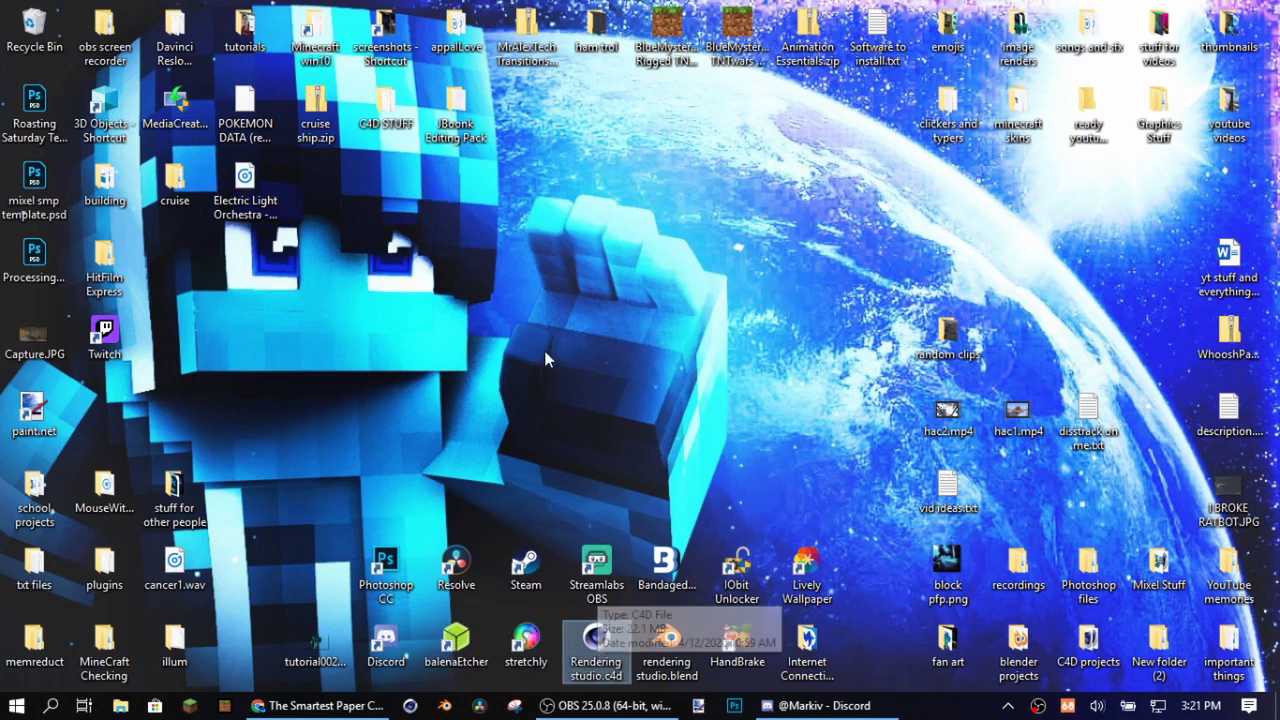
{"action": "left_click", "coordinate": [531, 281]}
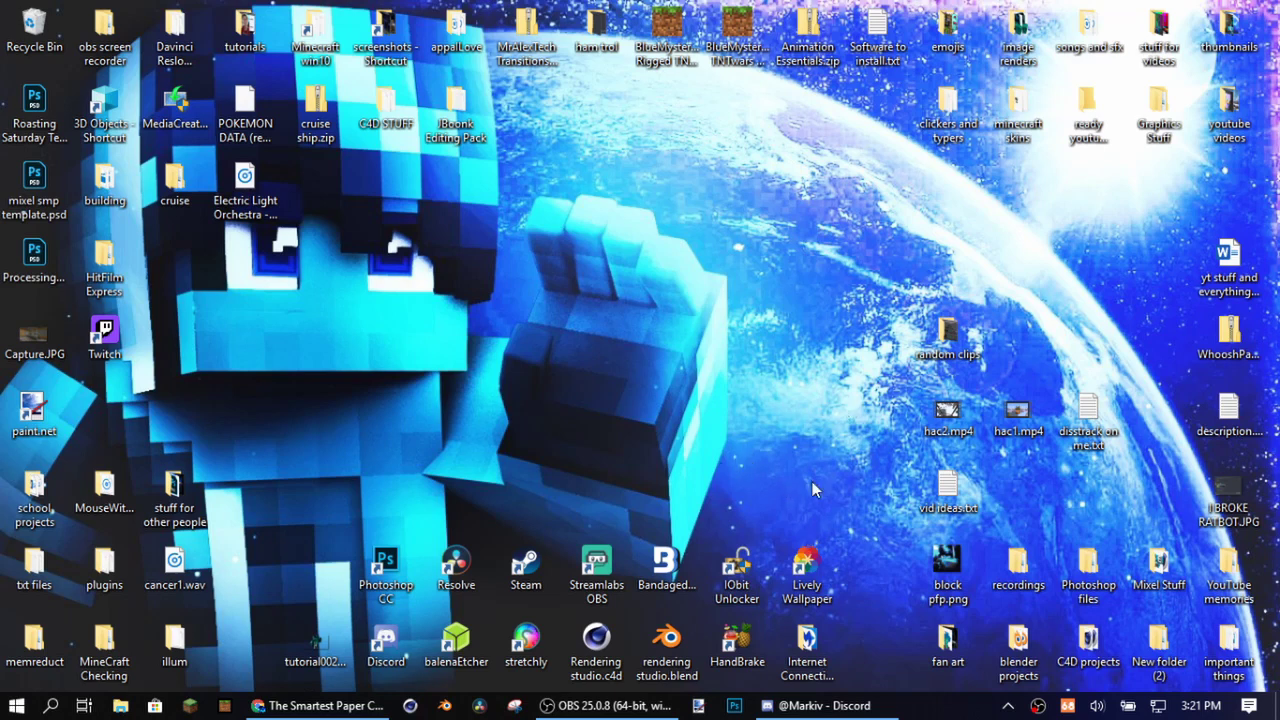
{"action": "double_click", "coordinate": [598, 645]}
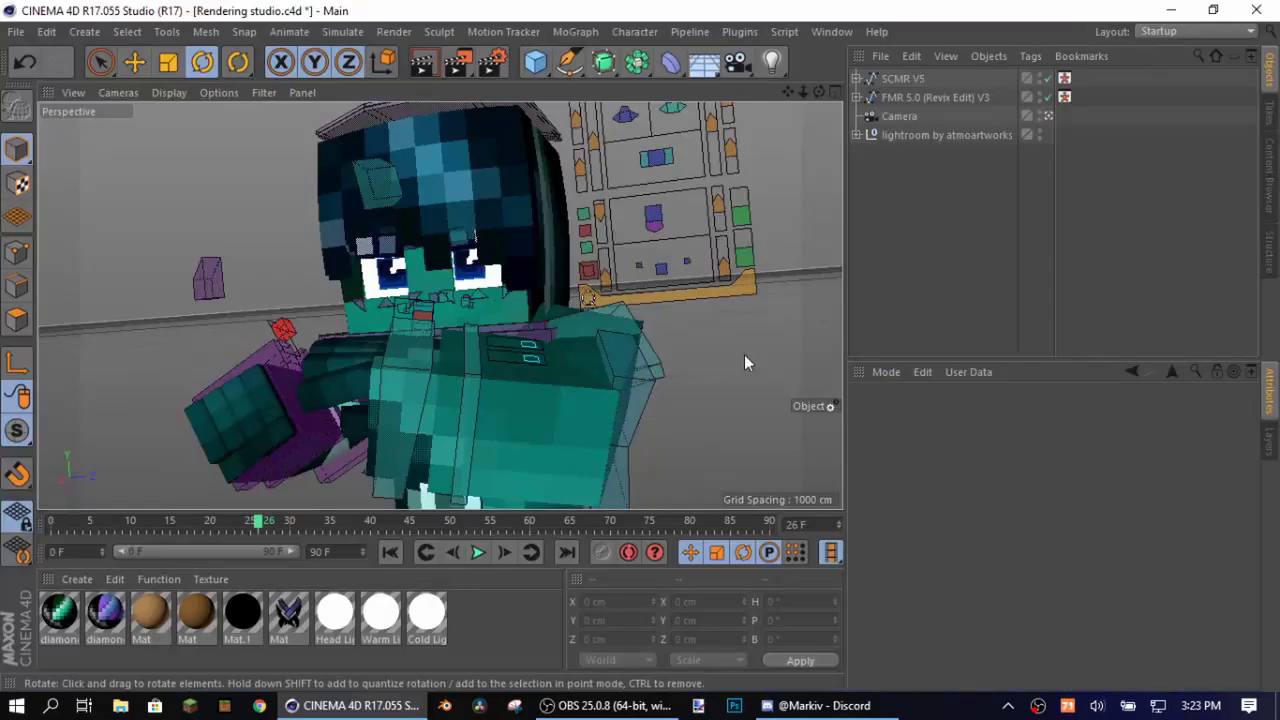
{"action": "left_click_drag", "start_coordinate": [749, 360], "coordinate": [715, 338]}
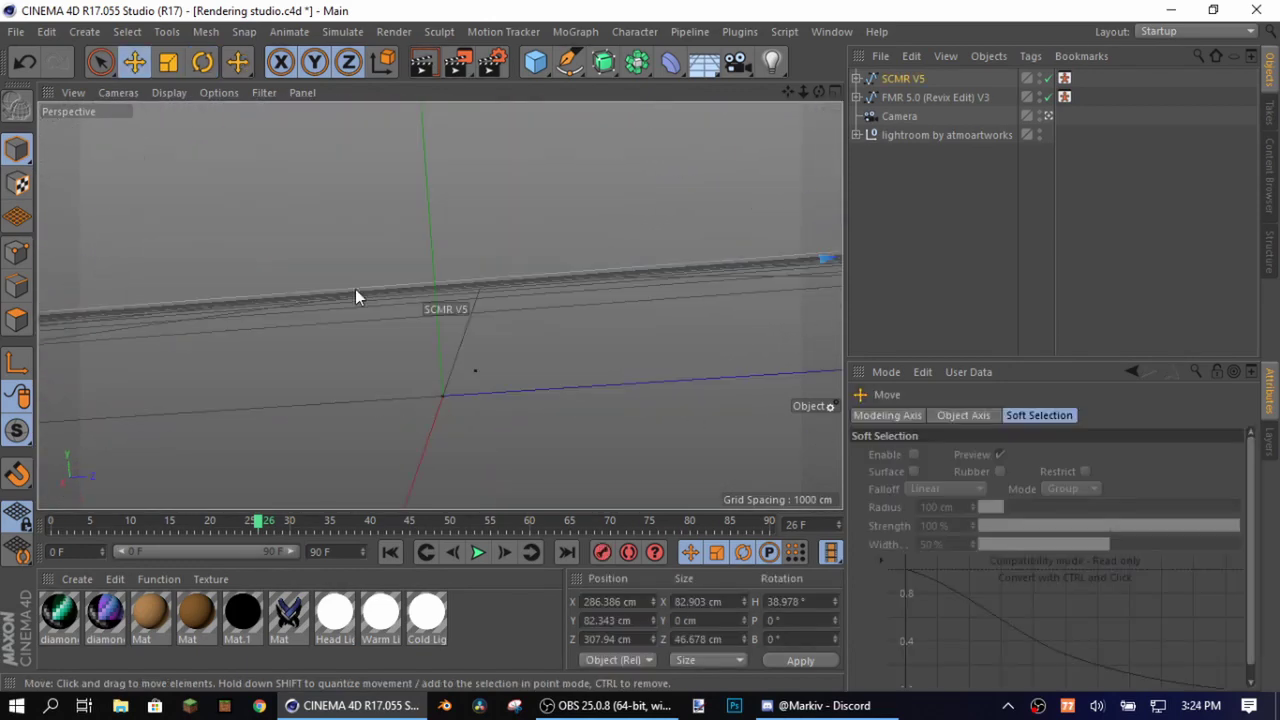
{"action": "scroll", "coordinate": [355, 289], "scroll_direction": "up", "scroll_amount": 1}
{"action": "scroll", "coordinate": [355, 289], "scroll_direction": "down", "scroll_amount": 1}
{"action": "scroll", "coordinate": [438, 332], "scroll_direction": "down", "scroll_amount": 1}
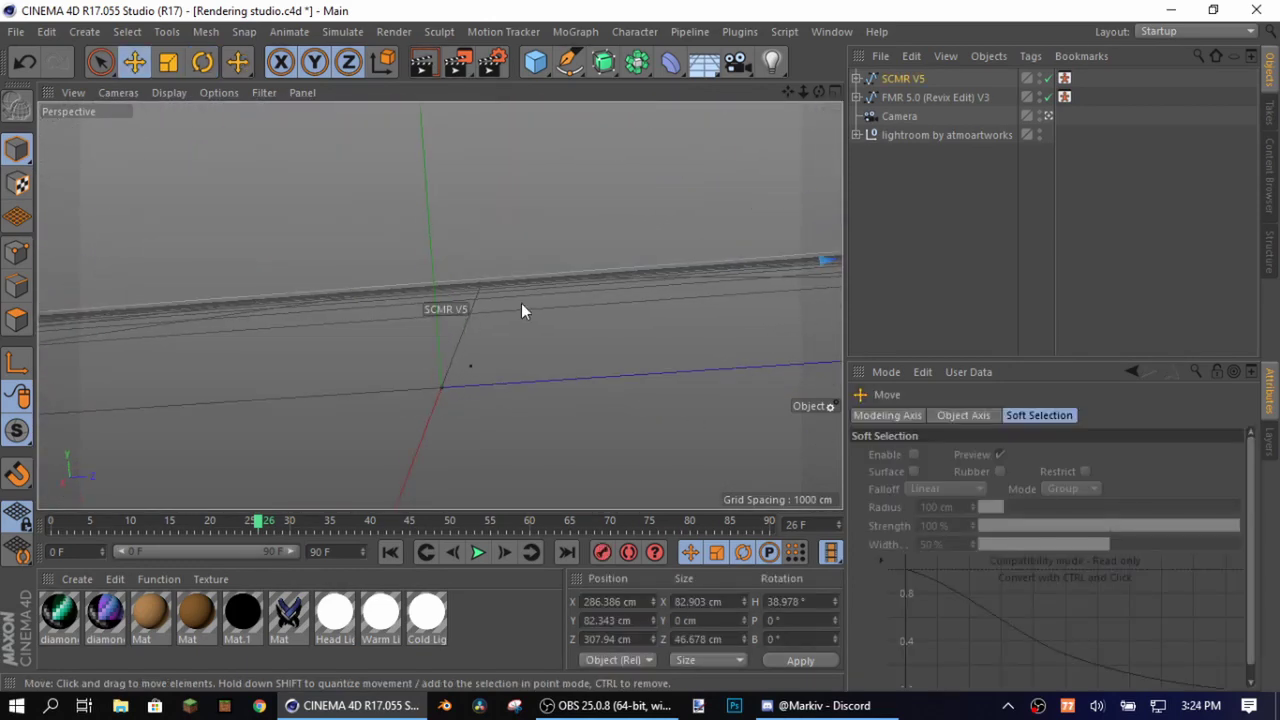
{"action": "scroll", "coordinate": [521, 303], "scroll_direction": "up", "scroll_amount": 1}
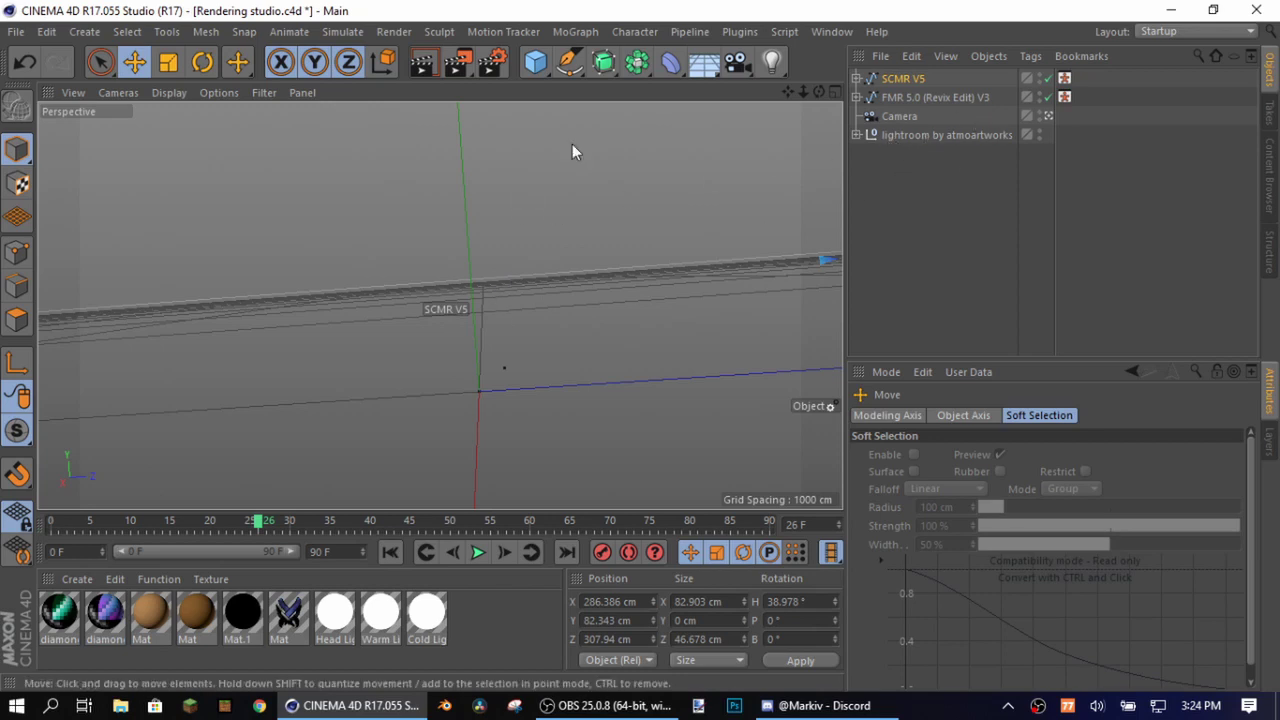
Step: Open the melon_v2_1.lib4d rig library from the C4D STUFF folder on the Desktop
{"action": "left_click", "coordinate": [20, 33]}
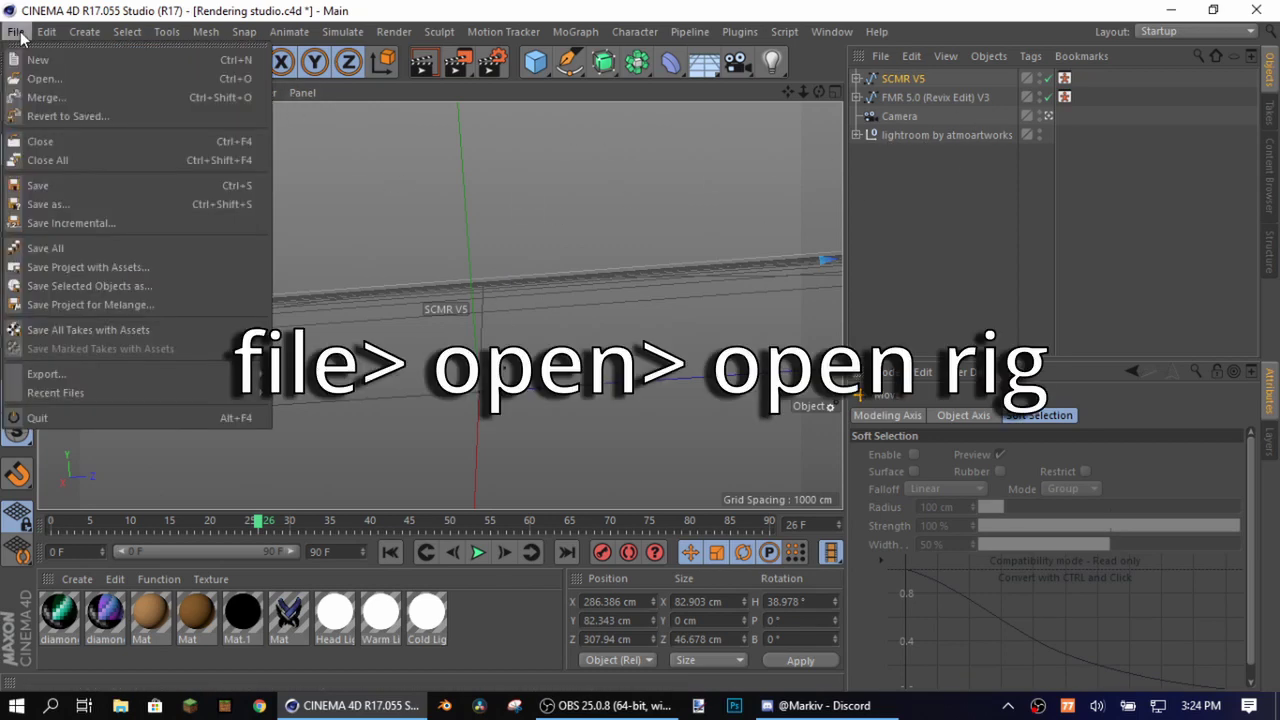
{"action": "left_click", "coordinate": [122, 71]}
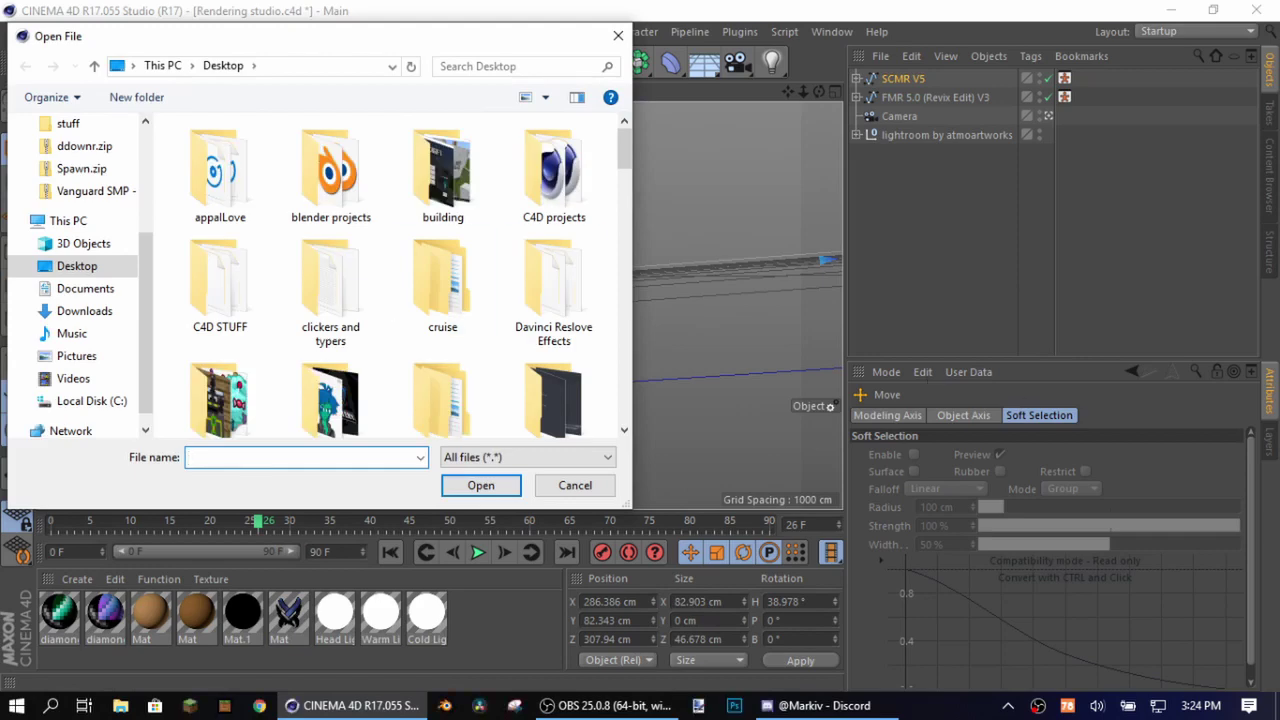
{"action": "double_click", "coordinate": [220, 285]}
{"action": "scroll", "coordinate": [363, 246], "scroll_direction": "up", "scroll_amount": 1}
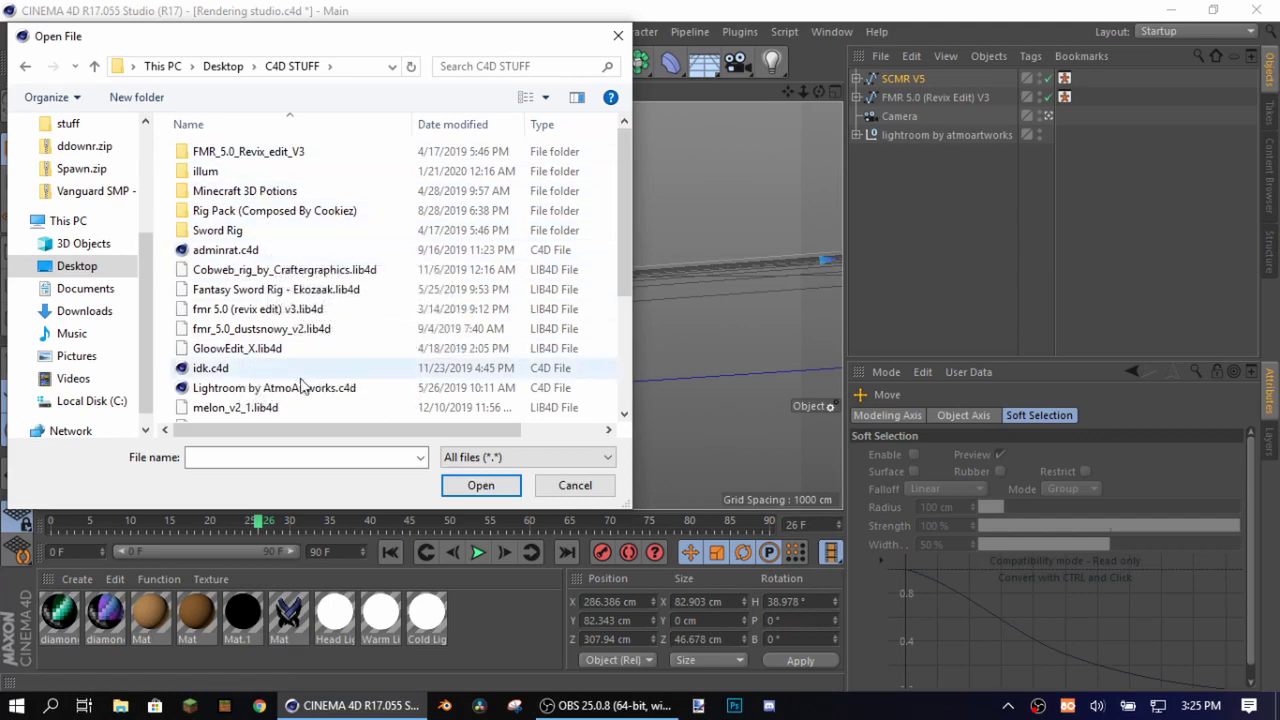
{"action": "left_click", "coordinate": [263, 409]}
{"action": "double_click", "coordinate": [263, 409]}
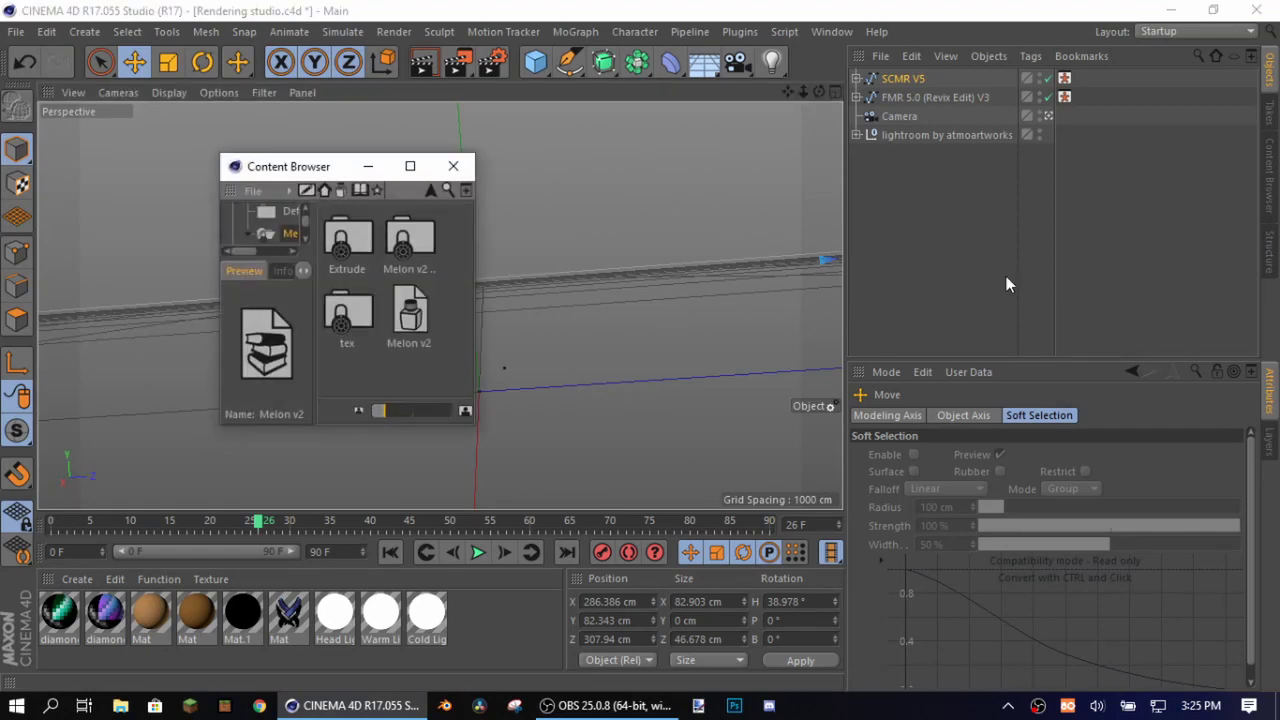
Step: Load the simple FMR 5.0 Edit character rig from the Melon v2 library
{"action": "double_click", "coordinate": [415, 338]}
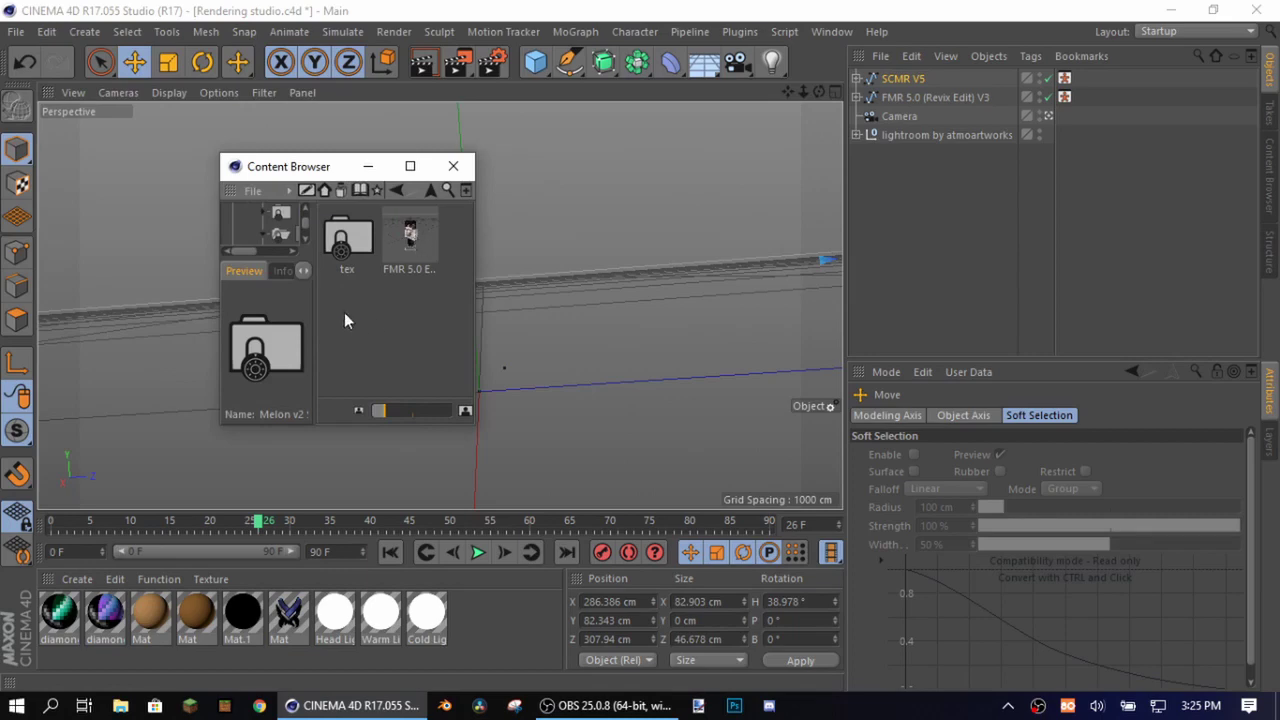
{"action": "left_click", "coordinate": [420, 261]}
{"action": "double_click", "coordinate": [418, 256]}
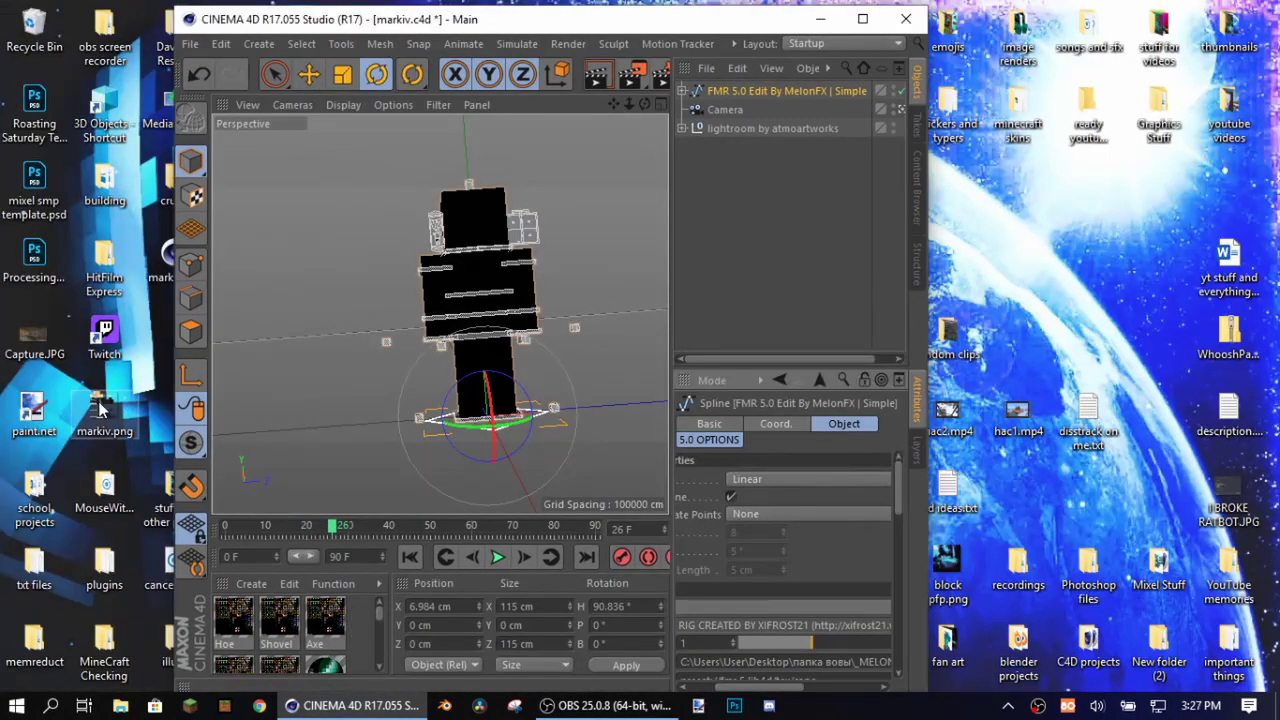
Step: Apply markiv.png from the desktop as the rig's skin texture and maximize the program window
{"action": "left_click_drag", "start_coordinate": [100, 408], "coordinate": [763, 670]}
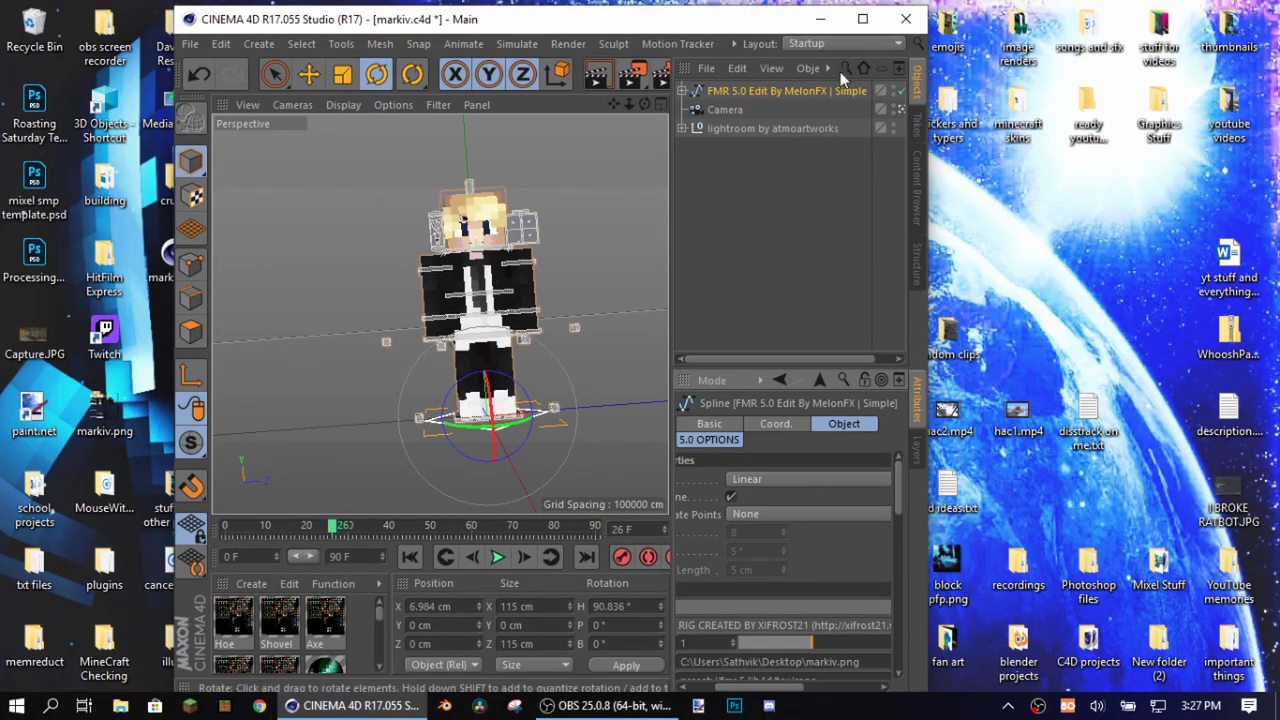
{"action": "left_click", "coordinate": [862, 19]}
{"action": "scroll", "coordinate": [654, 168], "scroll_direction": "up", "scroll_amount": 2}
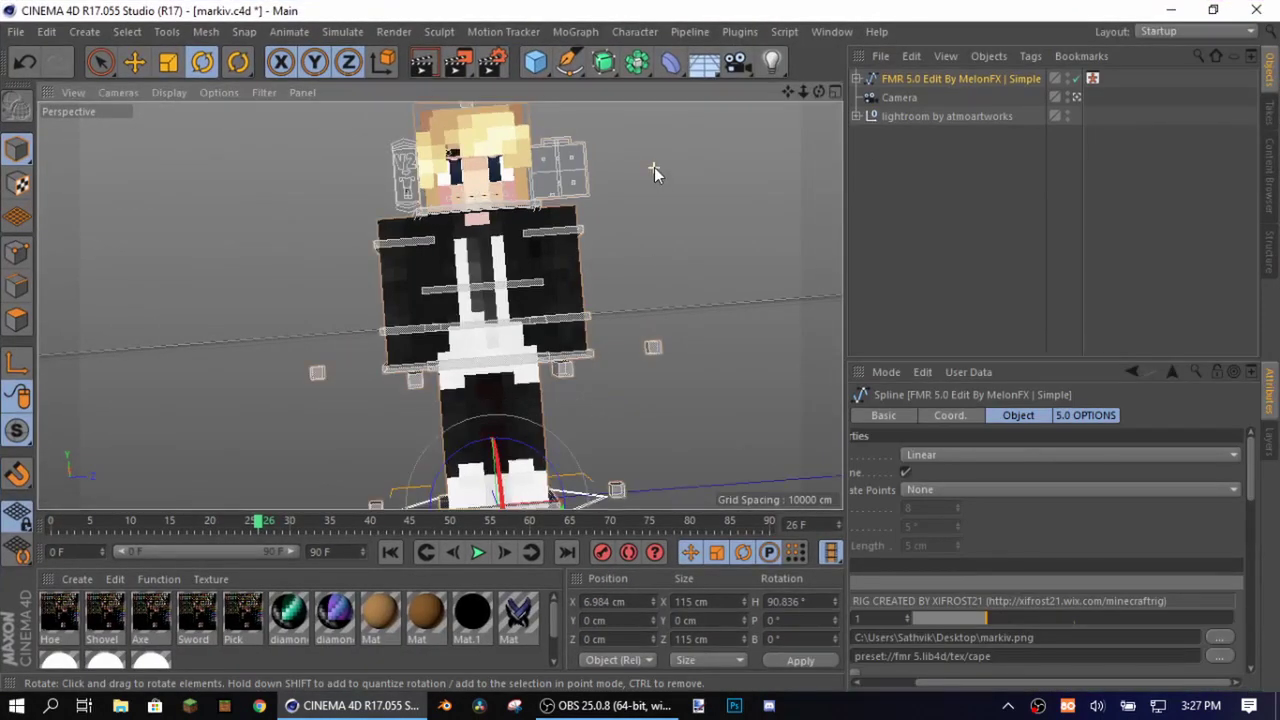
Step: Enable the rig's second skin layers for the body, both arms and both legs
{"action": "scroll", "coordinate": [656, 169], "scroll_direction": "up", "scroll_amount": 8}
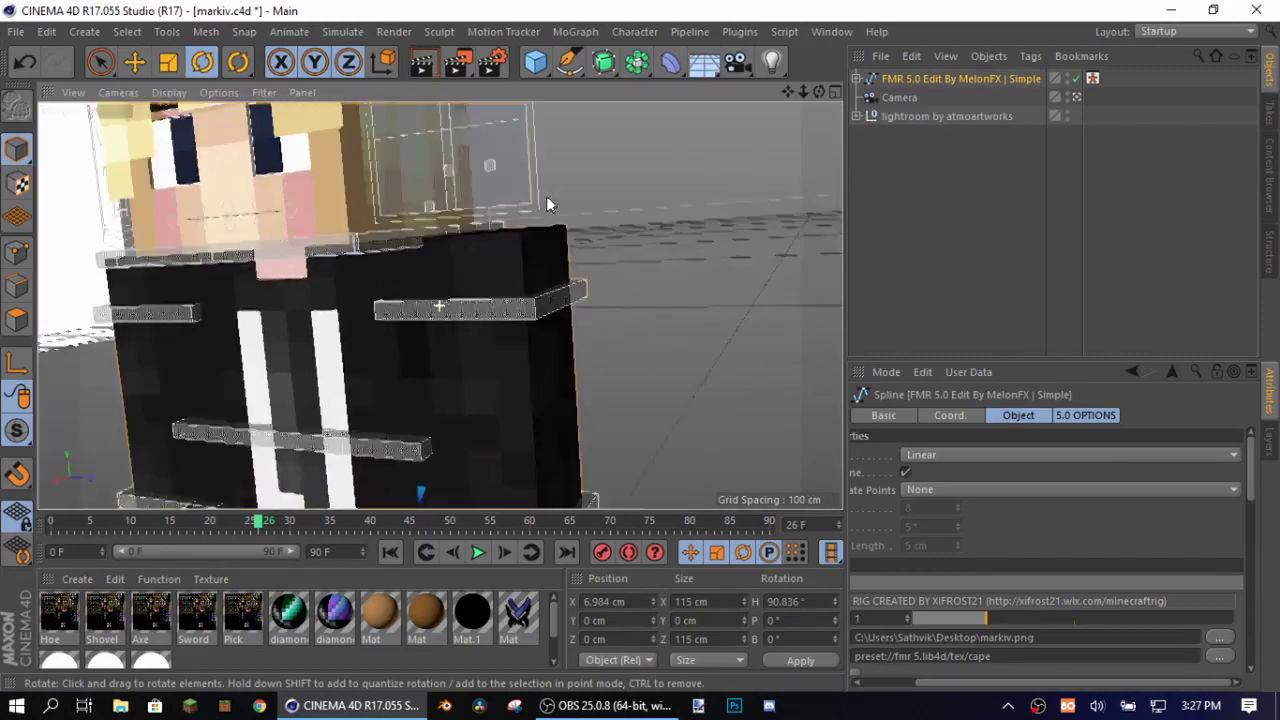
{"action": "scroll", "coordinate": [560, 195], "scroll_direction": "down", "scroll_amount": 4}
{"action": "scroll", "coordinate": [569, 182], "scroll_direction": "up", "scroll_amount": 5}
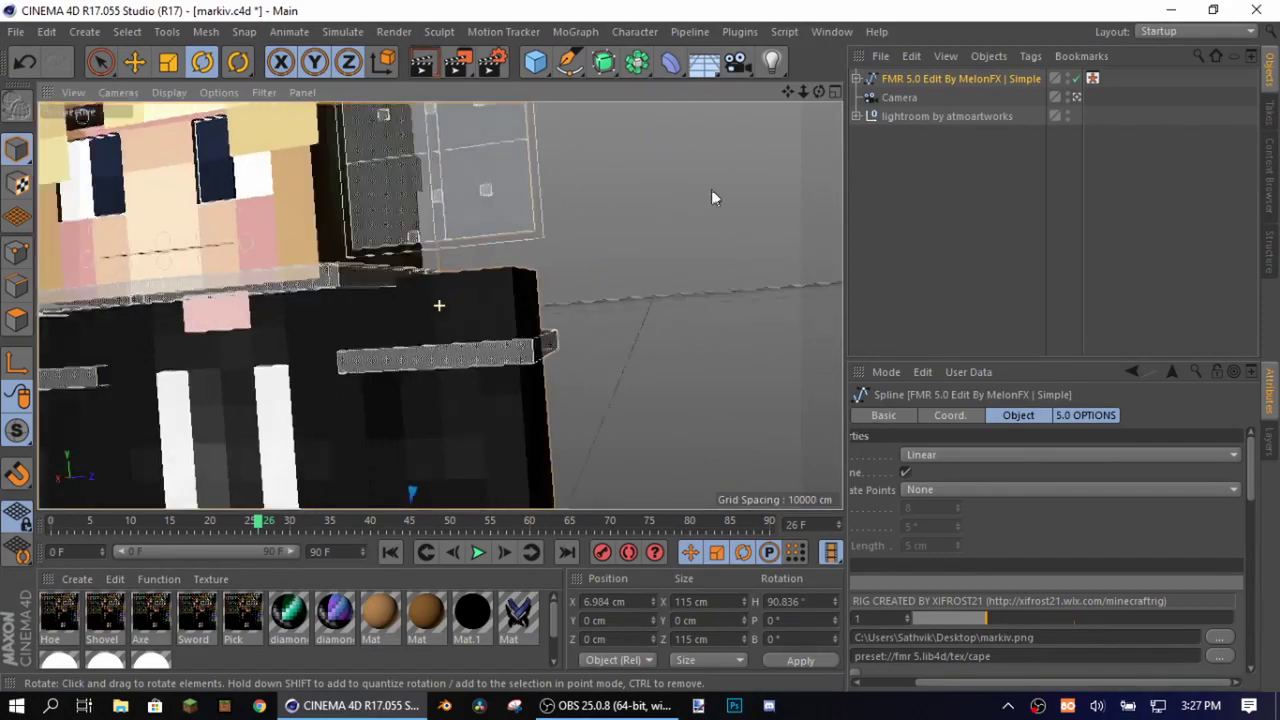
{"action": "scroll", "coordinate": [711, 197], "scroll_direction": "down", "scroll_amount": 6}
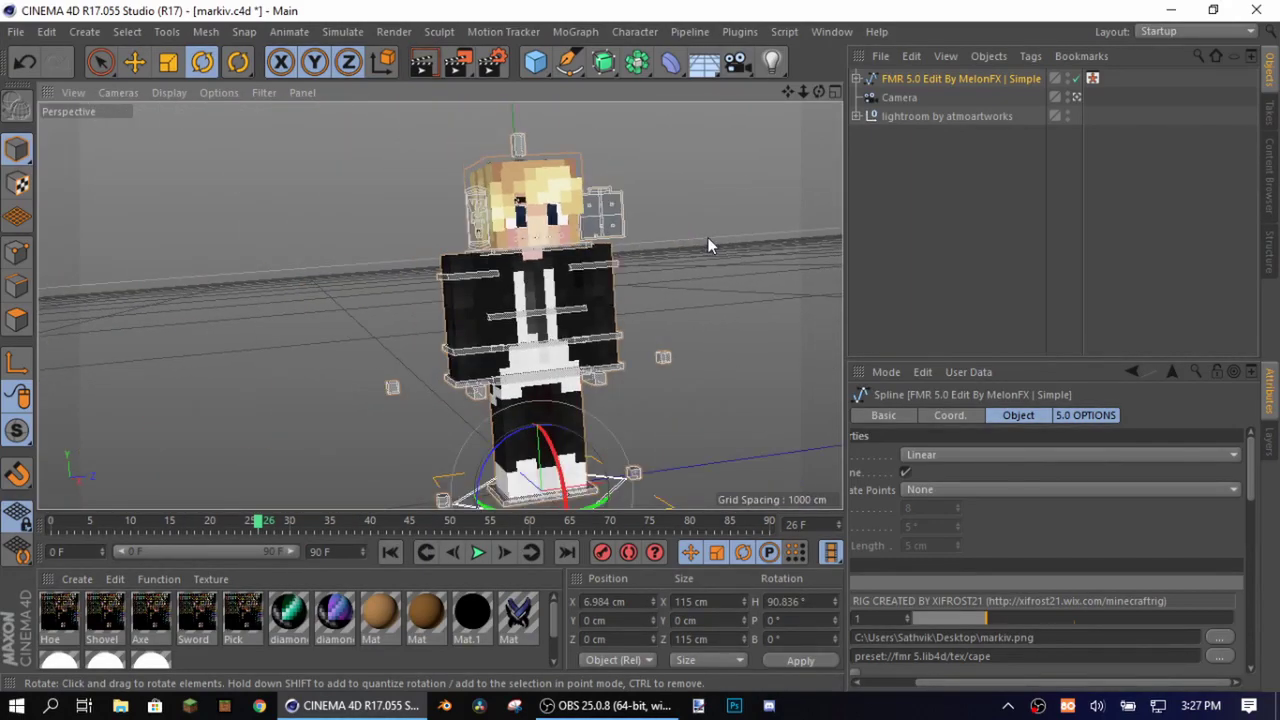
{"action": "scroll", "coordinate": [708, 245], "scroll_direction": "up", "scroll_amount": 3}
{"action": "scroll", "coordinate": [871, 504], "scroll_direction": "down", "scroll_amount": 8}
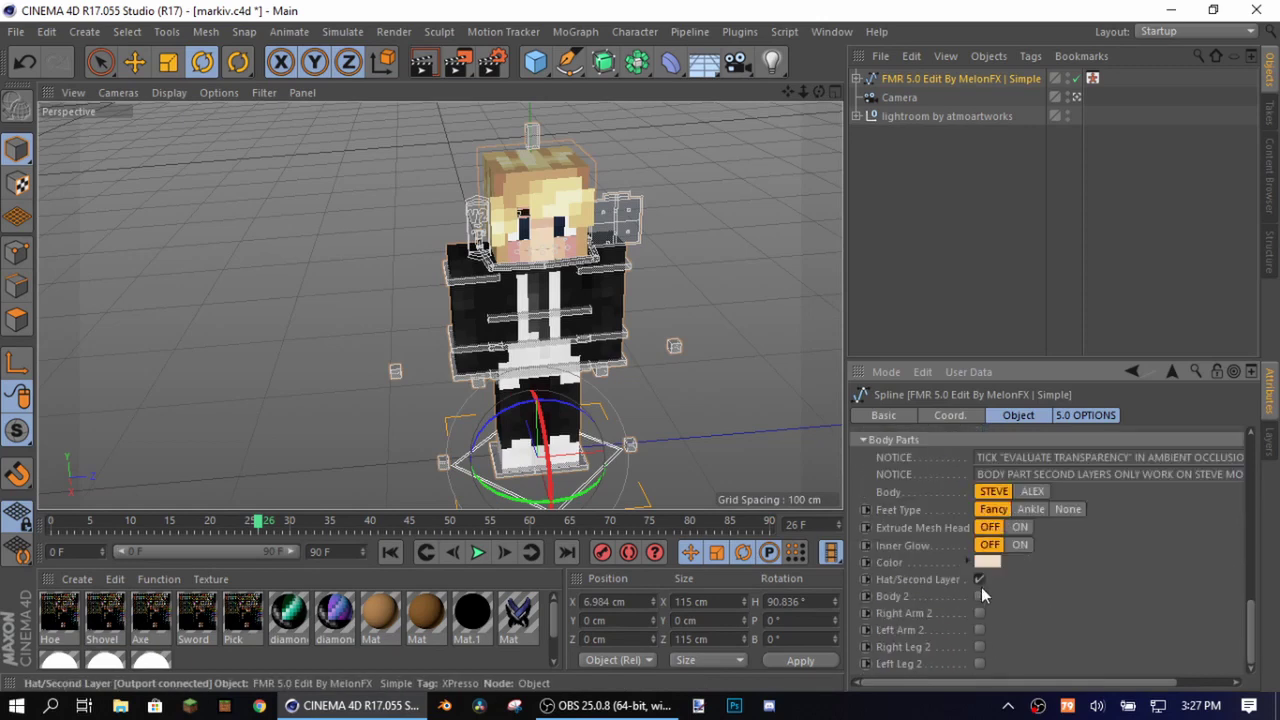
{"action": "left_click", "coordinate": [979, 595]}
{"action": "left_click", "coordinate": [980, 612]}
{"action": "left_click", "coordinate": [978, 629]}
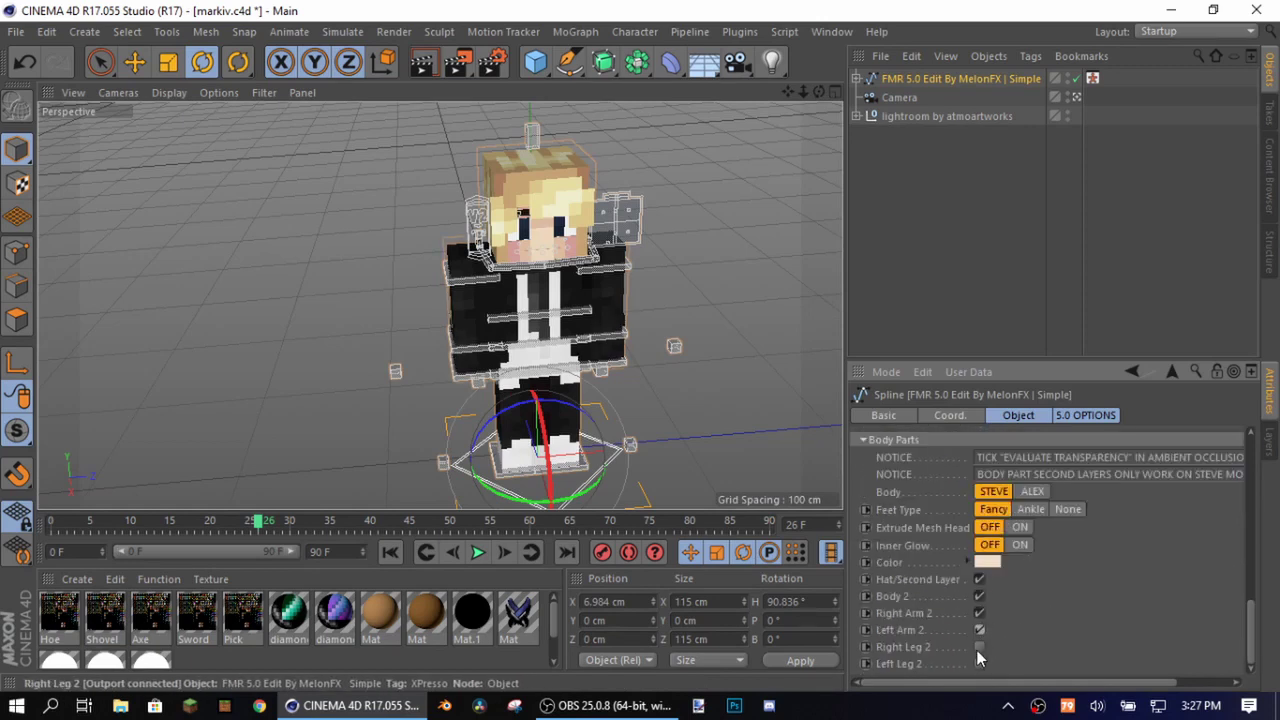
{"action": "left_click", "coordinate": [978, 648]}
{"action": "left_click", "coordinate": [977, 663]}
{"action": "left_click", "coordinate": [715, 351]}
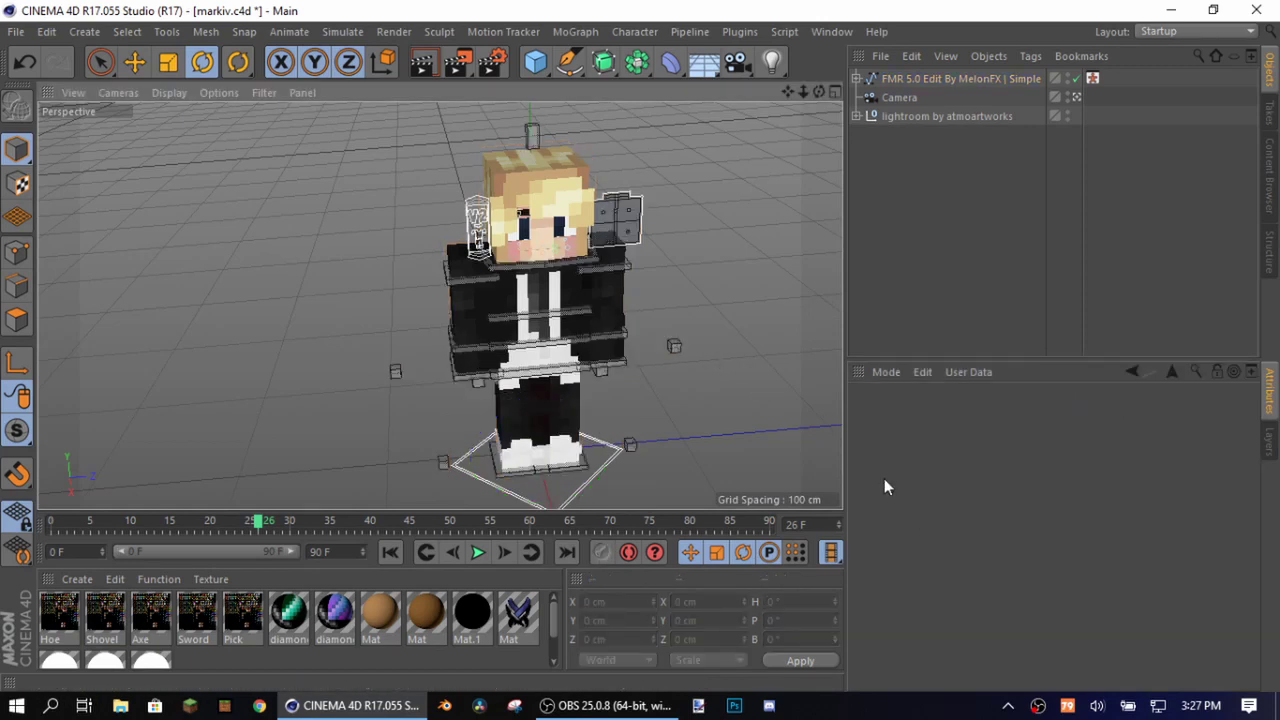
Step: Raise the left foot controller with the Move tool to bend the character's left leg
{"action": "left_click_drag", "start_coordinate": [884, 487], "coordinate": [773, 438]}
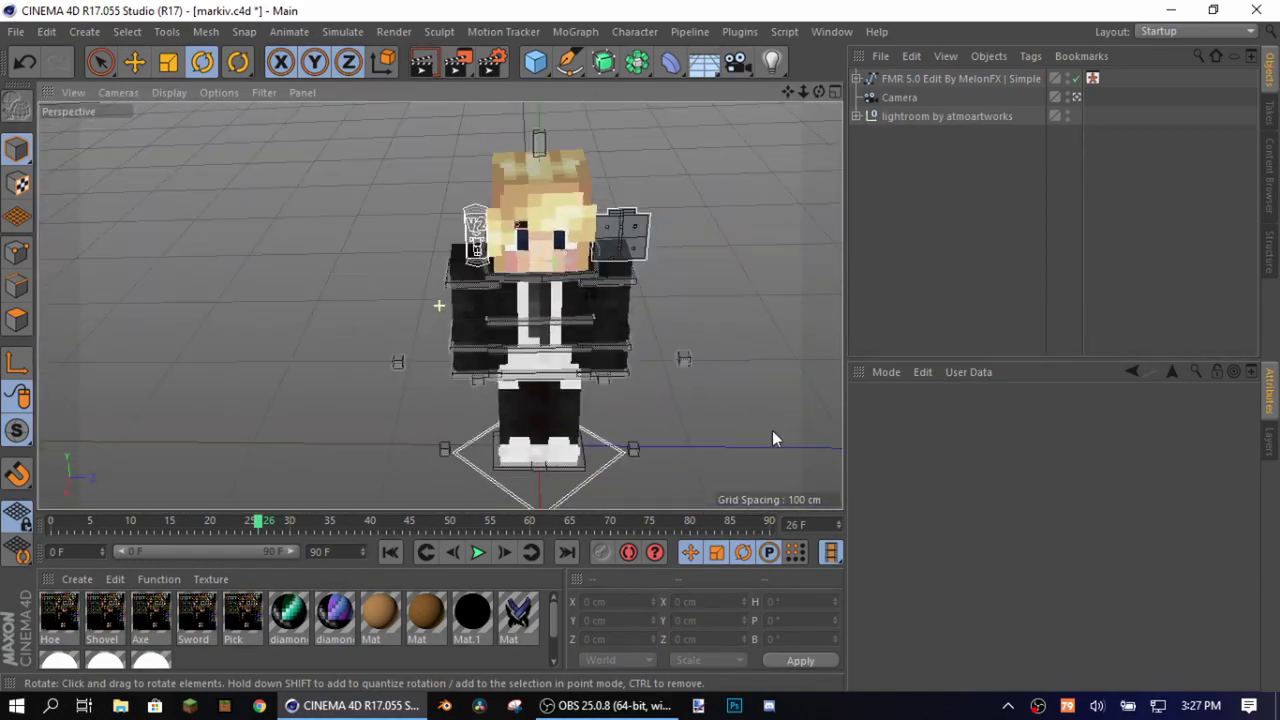
{"action": "key", "text": "e"}
{"action": "mouse_move", "coordinate": [730, 336]}
{"action": "left_mouse_down"}
{"action": "mouse_move", "coordinate": [550, 208]}
{"action": "mouse_move", "coordinate": [390, 198]}
{"action": "mouse_move", "coordinate": [683, 275]}
{"action": "mouse_move", "coordinate": [783, 320]}
{"action": "mouse_move", "coordinate": [760, 308]}
{"action": "mouse_move", "coordinate": [740, 330]}
{"action": "left_mouse_up"}
{"action": "left_click", "coordinate": [588, 470]}
{"action": "left_click_drag", "start_coordinate": [568, 396], "coordinate": [565, 356]}
{"action": "left_click_drag", "start_coordinate": [645, 452], "coordinate": [620, 449]}
{"action": "left_click", "coordinate": [649, 438]}
Step: Raise the right foot controller about 22 cm and move it behind the body
{"action": "left_click_drag", "start_coordinate": [640, 380], "coordinate": [810, 350]}
{"action": "left_click", "coordinate": [495, 482]}
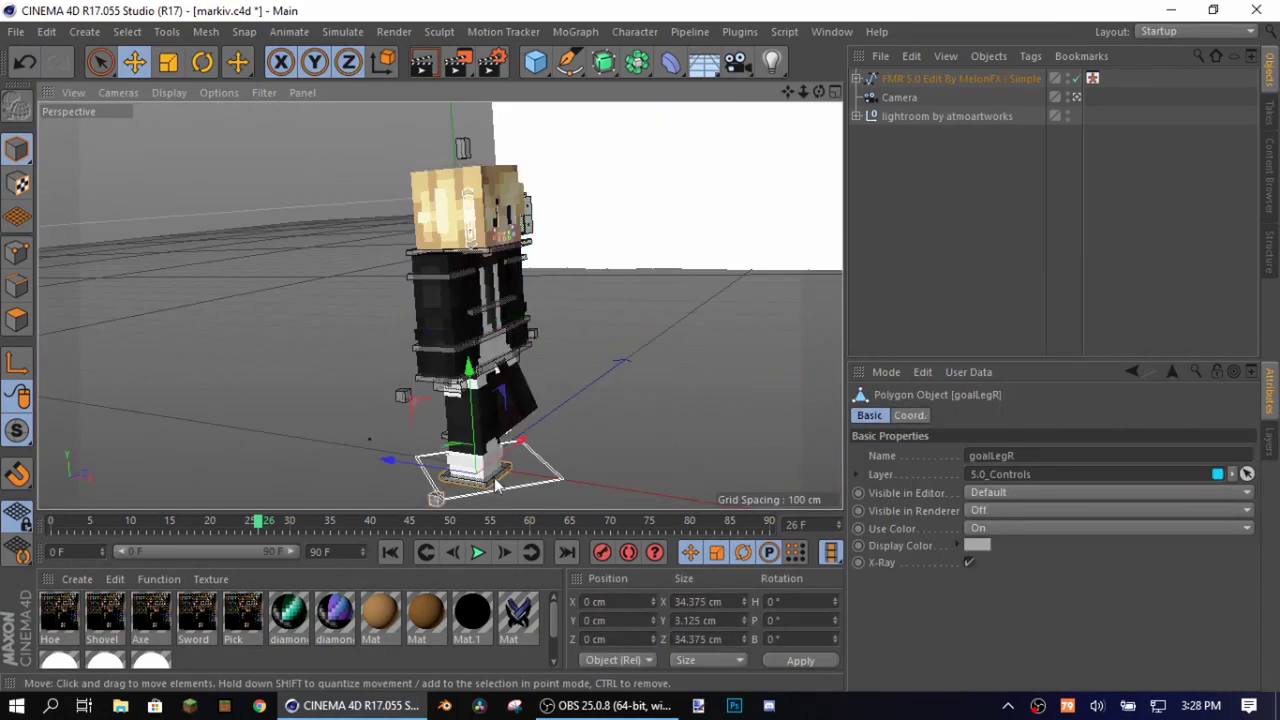
{"action": "left_click_drag", "start_coordinate": [468, 370], "coordinate": [467, 336]}
{"action": "left_click_drag", "start_coordinate": [430, 432], "coordinate": [358, 423]}
Step: Rotate the body controller so the character leans forward over the legs
{"action": "left_click", "coordinate": [550, 433]}
{"action": "left_click_drag", "start_coordinate": [590, 425], "coordinate": [430, 385]}
{"action": "left_click", "coordinate": [543, 380]}
{"action": "key", "text": "r"}
{"action": "left_click_drag", "start_coordinate": [580, 384], "coordinate": [612, 388]}
{"action": "left_click", "coordinate": [700, 425]}
{"action": "left_click_drag", "start_coordinate": [700, 425], "coordinate": [810, 405]}
{"action": "left_click", "coordinate": [545, 378]}
{"action": "left_click", "coordinate": [700, 410]}
Step: Move the right foot controller farther back to about 46.7 cm on Z
{"action": "left_click", "coordinate": [352, 430]}
{"action": "left_click", "coordinate": [135, 63]}
{"action": "left_click_drag", "start_coordinate": [312, 405], "coordinate": [332, 410]}
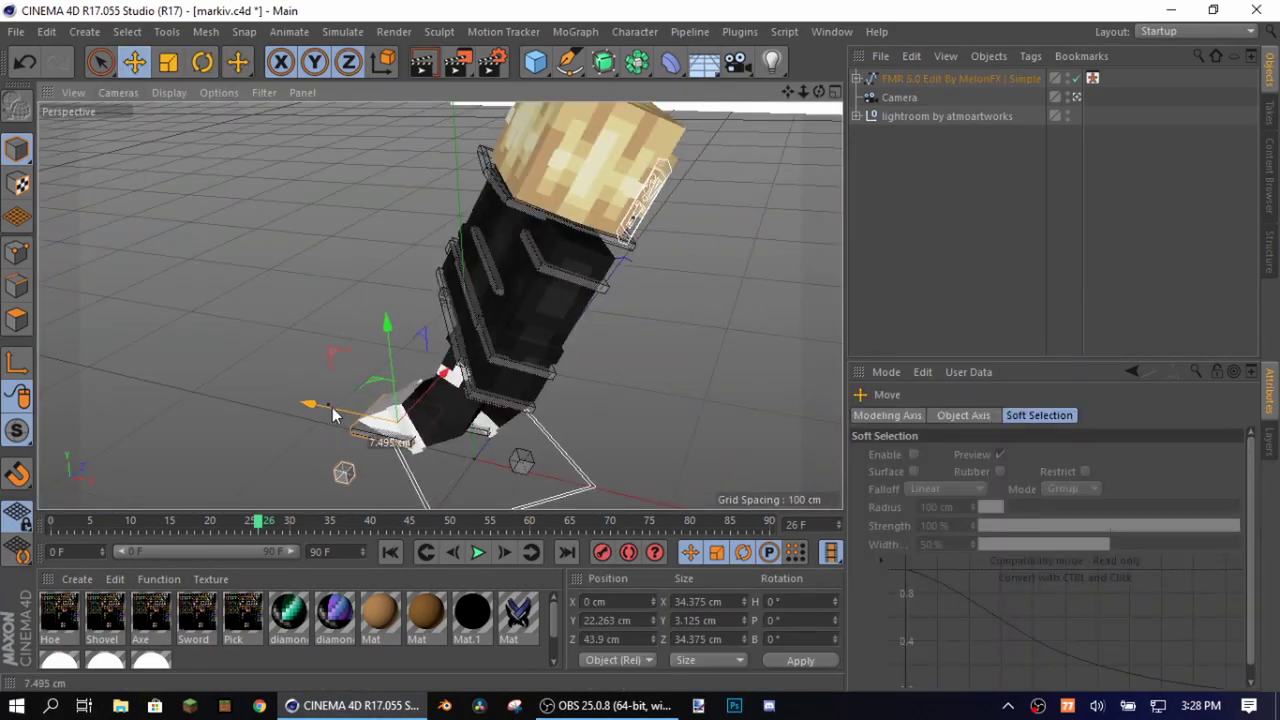
Step: Rotate the right foot controller to angle the foot of the trailing leg
{"action": "left_click", "coordinate": [690, 400]}
{"action": "left_click_drag", "start_coordinate": [690, 400], "coordinate": [560, 330]}
{"action": "left_click", "coordinate": [480, 357]}
{"action": "left_click", "coordinate": [203, 65]}
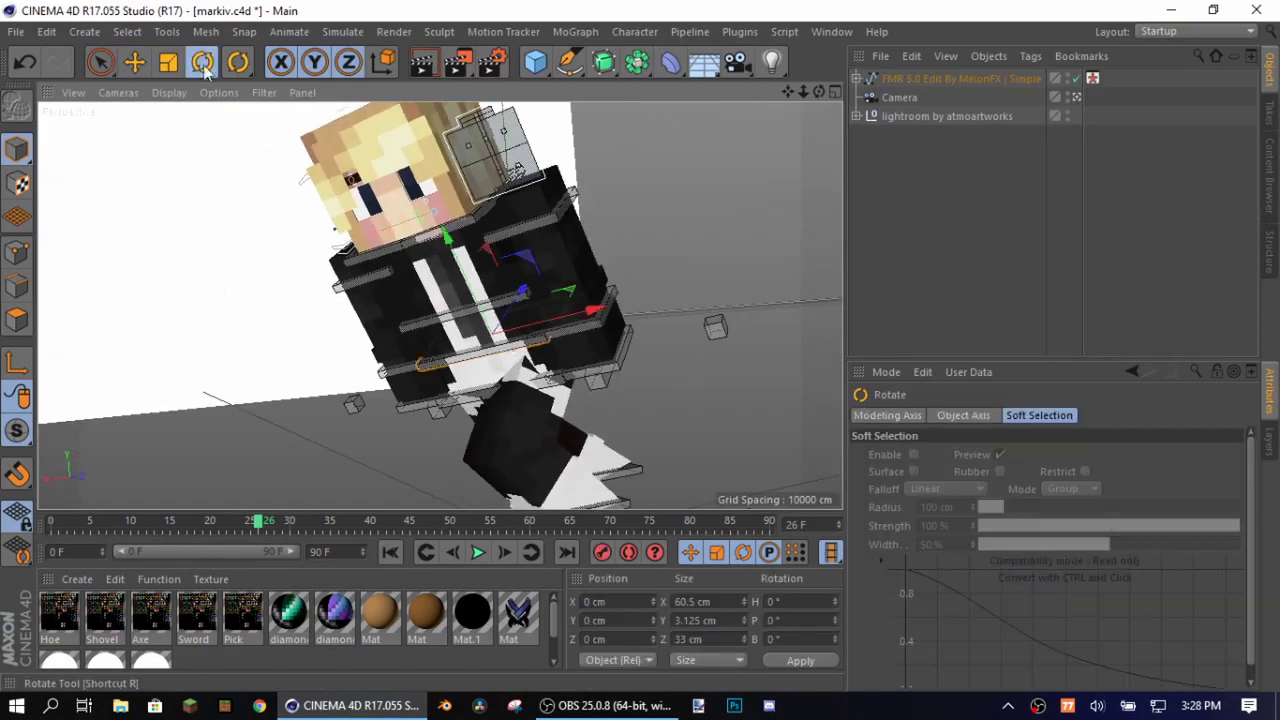
{"action": "left_click", "coordinate": [540, 440]}
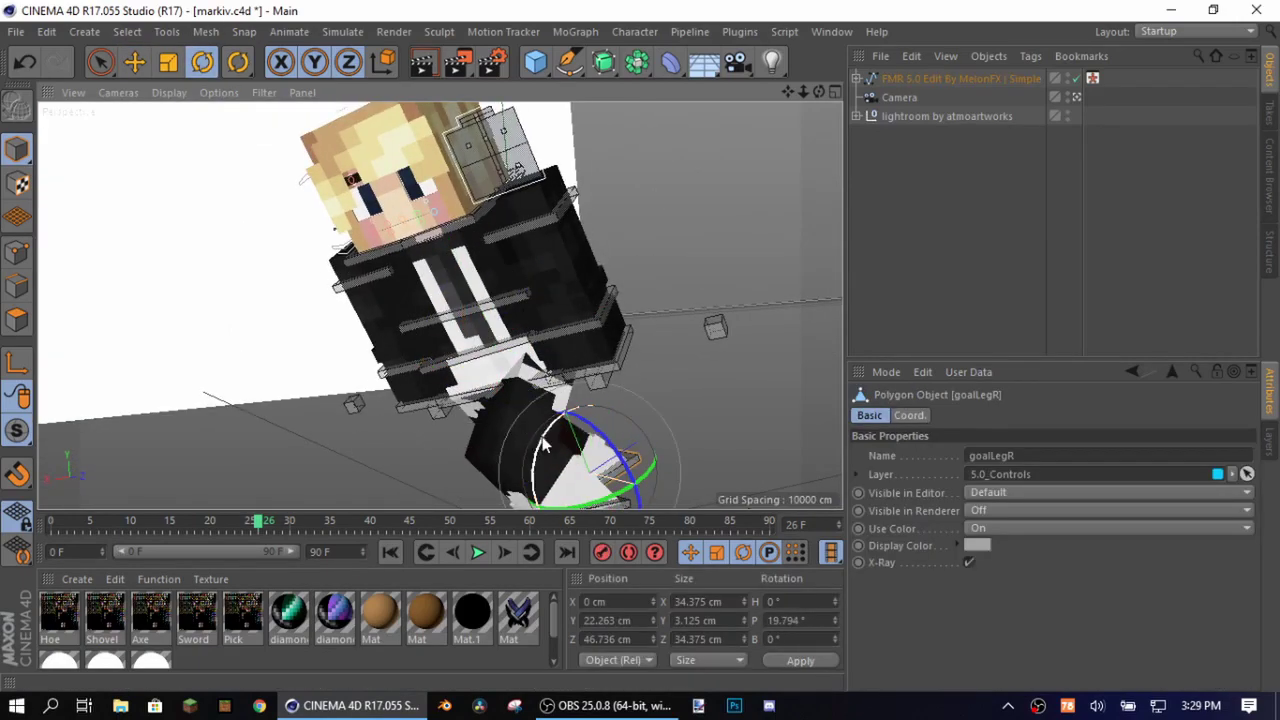
{"action": "left_click_drag", "start_coordinate": [544, 443], "coordinate": [545, 418]}
{"action": "left_click", "coordinate": [690, 385]}
{"action": "left_click_drag", "start_coordinate": [690, 385], "coordinate": [675, 345]}
{"action": "left_click", "coordinate": [535, 452]}
{"action": "left_click_drag", "start_coordinate": [526, 455], "coordinate": [524, 415]}
Step: Move the right hand controller up and away from the body to extend the right arm
{"action": "left_click", "coordinate": [680, 400]}
{"action": "left_click_drag", "start_coordinate": [680, 400], "coordinate": [700, 345]}
{"action": "left_click", "coordinate": [455, 394]}
{"action": "left_click", "coordinate": [135, 64]}
{"action": "left_click_drag", "start_coordinate": [473, 338], "coordinate": [448, 398]}
{"action": "left_click_drag", "start_coordinate": [385, 356], "coordinate": [355, 292]}
{"action": "left_click_drag", "start_coordinate": [458, 378], "coordinate": [405, 392]}
{"action": "left_click_drag", "start_coordinate": [314, 325], "coordinate": [302, 300]}
{"action": "left_click", "coordinate": [282, 305]}
{"action": "left_click_drag", "start_coordinate": [440, 307], "coordinate": [586, 368]}
Step: Rotate the head controller at the neck to turn the character's head
{"action": "left_click", "coordinate": [395, 234]}
{"action": "key", "text": "r"}
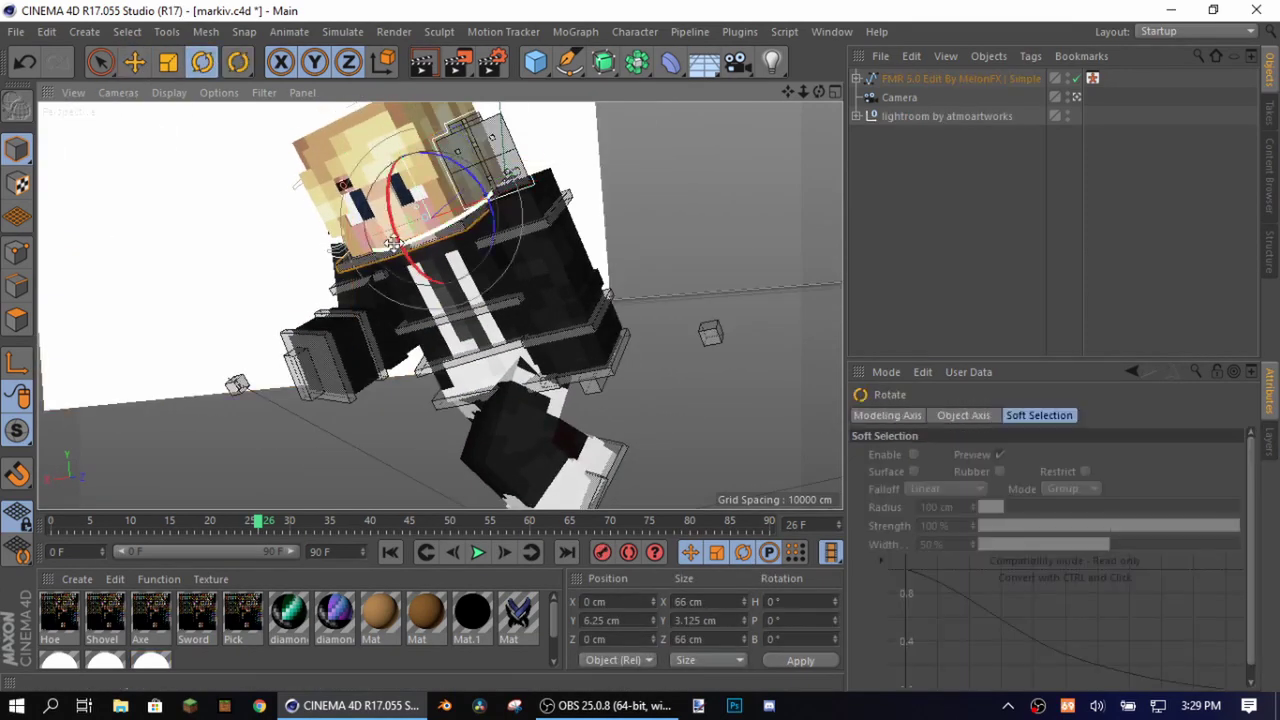
{"action": "left_click_drag", "start_coordinate": [405, 255], "coordinate": [610, 310]}
{"action": "left_click", "coordinate": [437, 303]}
{"action": "left_click", "coordinate": [482, 213]}
{"action": "left_click", "coordinate": [457, 305]}
Step: Move the right hand controller in front of the character's chest
{"action": "left_click_drag", "start_coordinate": [544, 424], "coordinate": [650, 160]}
{"action": "left_click", "coordinate": [492, 388]}
{"action": "left_click", "coordinate": [135, 66]}
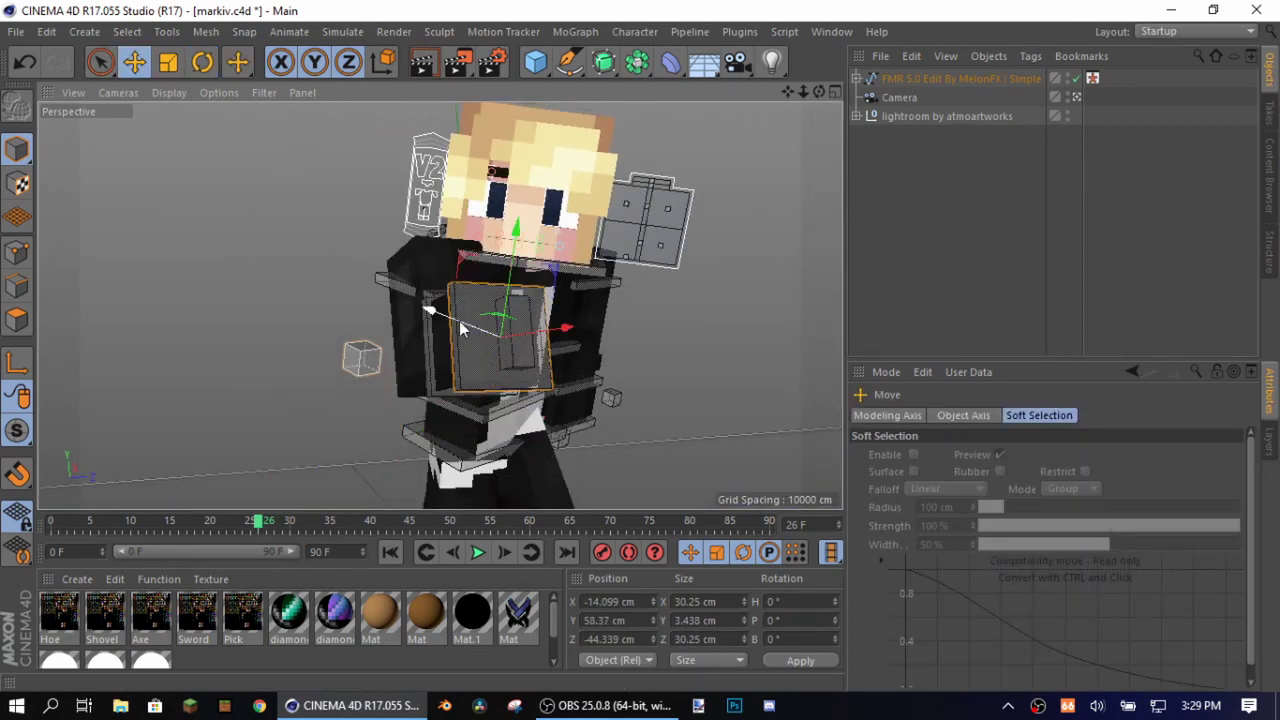
{"action": "left_click_drag", "start_coordinate": [462, 323], "coordinate": [548, 300]}
Step: Adjust the facial controls on the panel beside the head to reposition the eyebrows
{"action": "left_click", "coordinate": [708, 345]}
{"action": "left_click_drag", "start_coordinate": [708, 345], "coordinate": [640, 285]}
{"action": "left_click", "coordinate": [527, 177]}
{"action": "left_click_drag", "start_coordinate": [540, 185], "coordinate": [600, 190]}
{"action": "left_click", "coordinate": [620, 185]}
{"action": "left_click_drag", "start_coordinate": [616, 164], "coordinate": [667, 192]}
{"action": "left_click", "coordinate": [661, 227]}
{"action": "left_click", "coordinate": [659, 192]}
{"action": "left_click_drag", "start_coordinate": [702, 203], "coordinate": [691, 201]}
{"action": "left_click_drag", "start_coordinate": [659, 175], "coordinate": [653, 169]}
{"action": "left_click", "coordinate": [636, 194]}
{"action": "left_click", "coordinate": [720, 325]}
{"action": "mouse_move", "coordinate": [720, 325]}
{"action": "left_mouse_down"}
{"action": "mouse_move", "coordinate": [747, 338]}
{"action": "mouse_move", "coordinate": [708, 320]}
{"action": "left_mouse_up"}
{"action": "left_click", "coordinate": [645, 181]}
{"action": "left_click_drag", "start_coordinate": [695, 187], "coordinate": [703, 190]}
{"action": "left_click", "coordinate": [646, 244]}
{"action": "left_click", "coordinate": [656, 244]}
{"action": "left_click", "coordinate": [722, 300]}
{"action": "left_click_drag", "start_coordinate": [722, 300], "coordinate": [620, 308]}
Step: Rotate the right hand controller to angle the forearm across the chest below the chin
{"action": "left_click", "coordinate": [580, 185]}
{"action": "left_click", "coordinate": [202, 62]}
{"action": "left_click", "coordinate": [690, 335]}
{"action": "left_click_drag", "start_coordinate": [690, 335], "coordinate": [466, 262]}
{"action": "left_click", "coordinate": [568, 289]}
{"action": "left_click", "coordinate": [665, 335]}
{"action": "mouse_move", "coordinate": [665, 335]}
{"action": "left_mouse_down"}
{"action": "mouse_move", "coordinate": [709, 323]}
{"action": "mouse_move", "coordinate": [672, 328]}
{"action": "left_mouse_up"}
{"action": "left_click", "coordinate": [488, 330]}
{"action": "left_click_drag", "start_coordinate": [425, 293], "coordinate": [454, 295]}
{"action": "left_click", "coordinate": [706, 335]}
{"action": "mouse_move", "coordinate": [706, 335]}
{"action": "left_mouse_down"}
{"action": "mouse_move", "coordinate": [745, 355]}
{"action": "mouse_move", "coordinate": [712, 352]}
{"action": "left_mouse_up"}
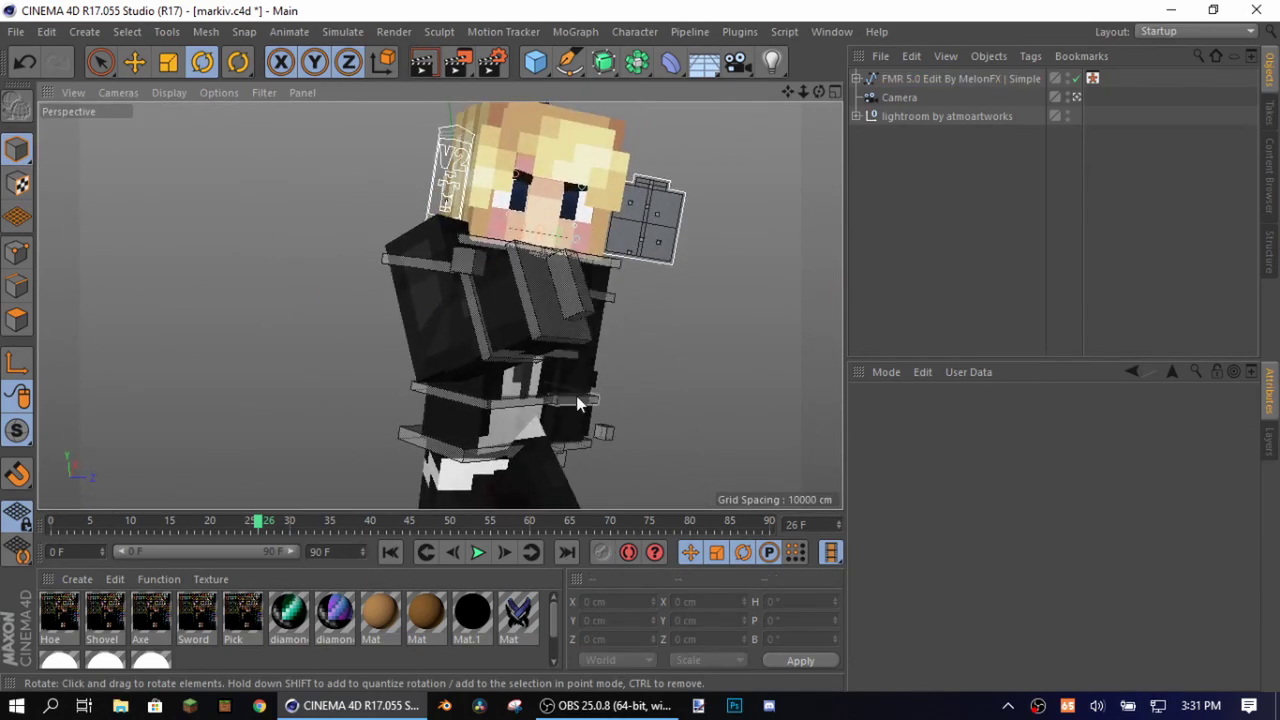
Step: Change the rig's left eyebrow color to a golden blond that matches the hair
{"action": "left_click", "coordinate": [688, 213]}
{"action": "key", "text": "e"}
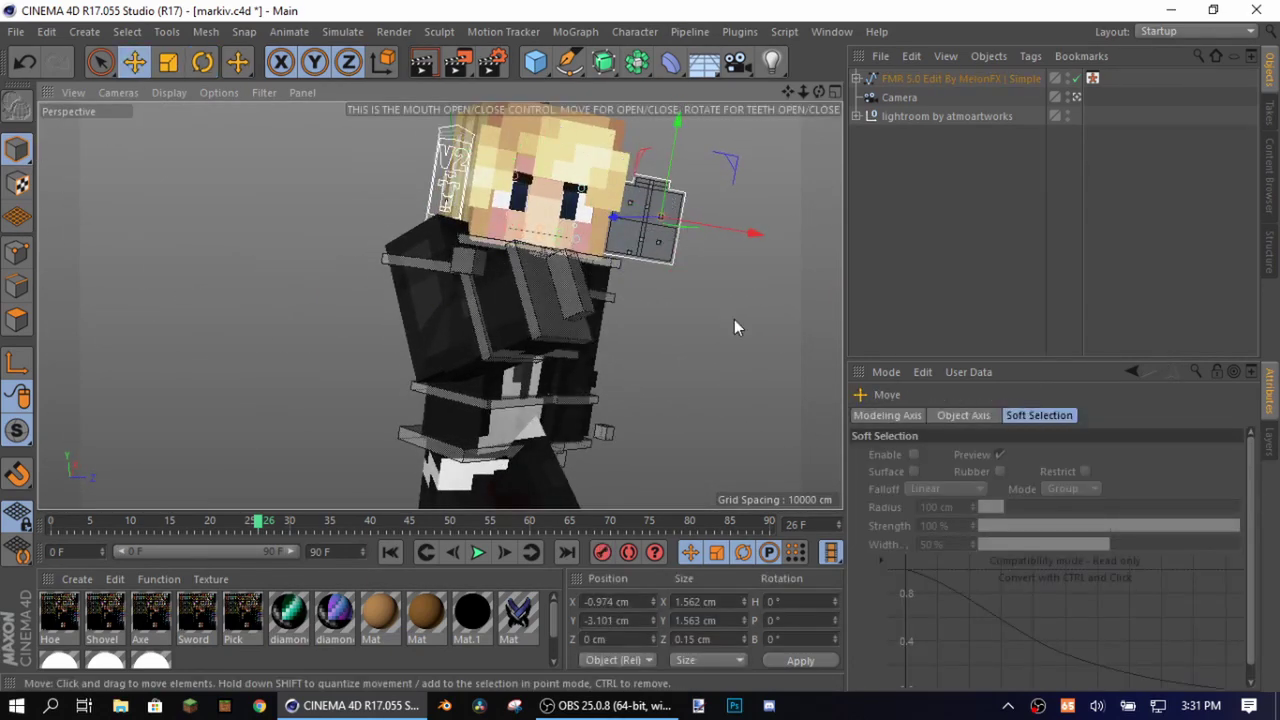
{"action": "left_click", "coordinate": [735, 327]}
{"action": "left_click_drag", "start_coordinate": [735, 327], "coordinate": [700, 435]}
{"action": "left_click", "coordinate": [960, 79]}
{"action": "scroll", "coordinate": [964, 556], "scroll_direction": "down", "scroll_amount": 5}
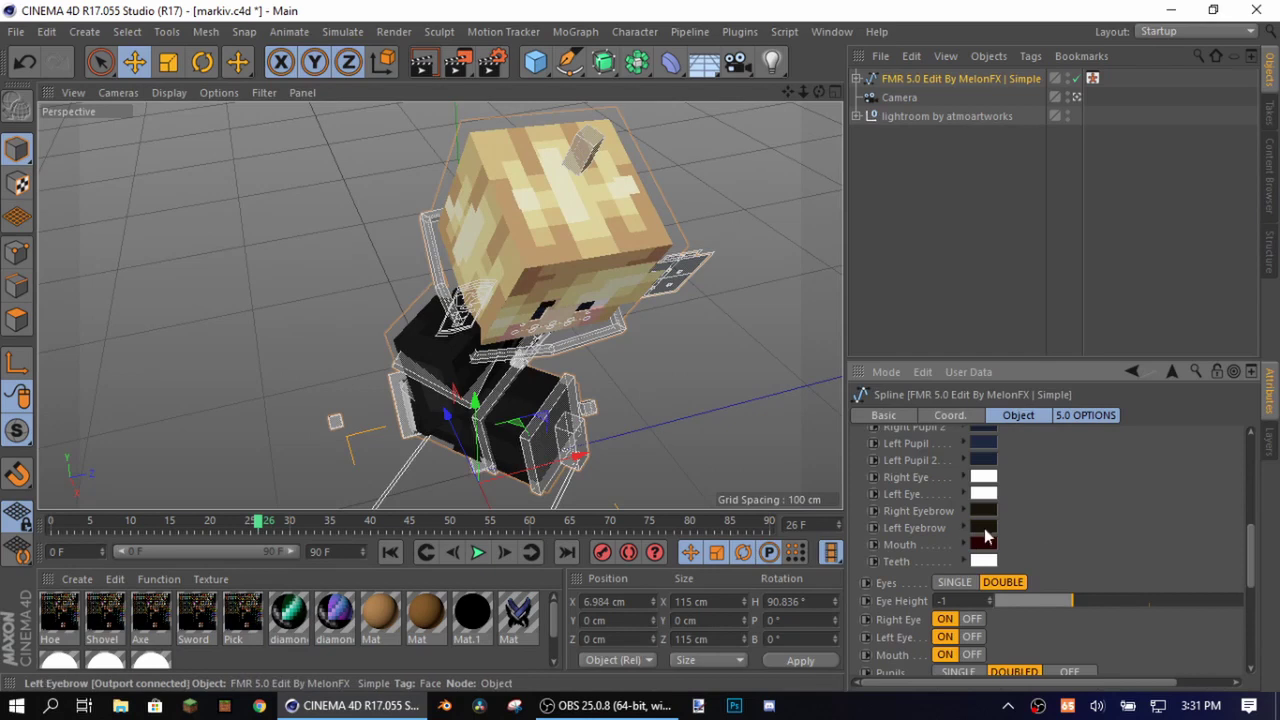
{"action": "left_click", "coordinate": [984, 528]}
{"action": "left_click_drag", "start_coordinate": [1050, 560], "coordinate": [1068, 560]}
{"action": "left_click", "coordinate": [957, 595]}
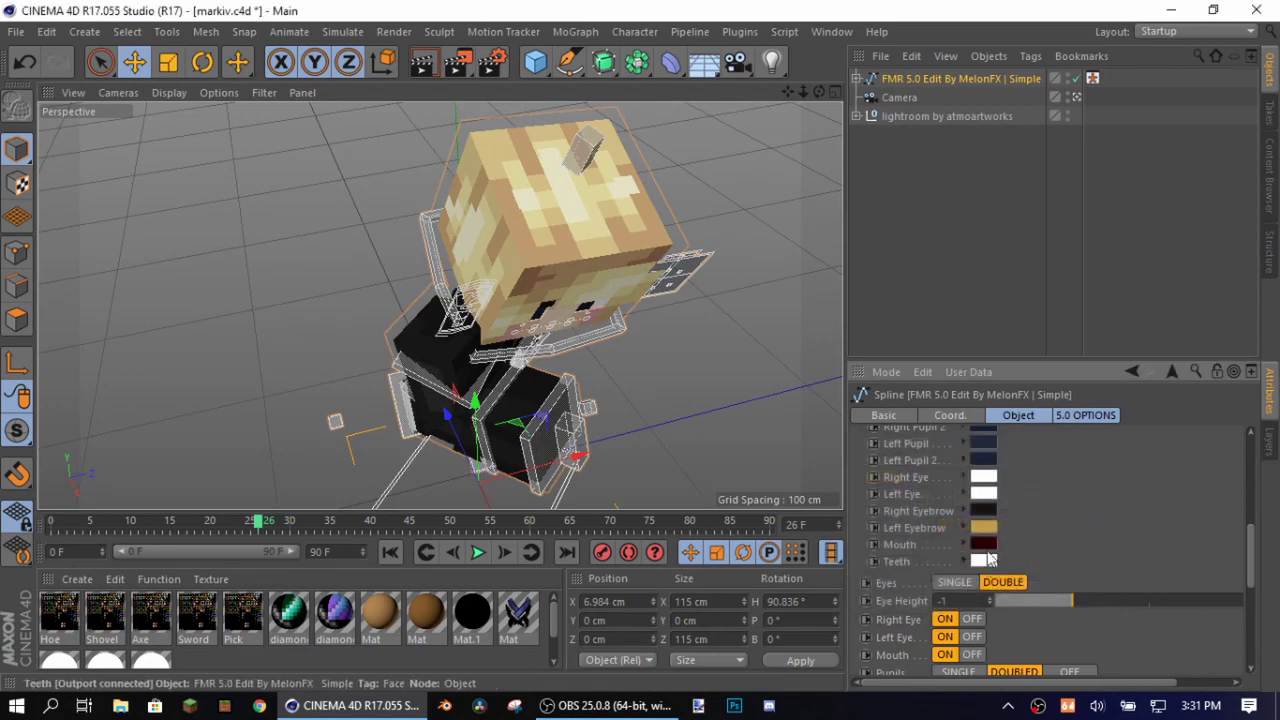
Step: Try a golden brown with 40° hue, 60% saturation and 63% value as the rig's right eyebrow color
{"action": "left_click", "coordinate": [980, 513]}
{"action": "left_click_drag", "start_coordinate": [1035, 549], "coordinate": [1041, 550]}
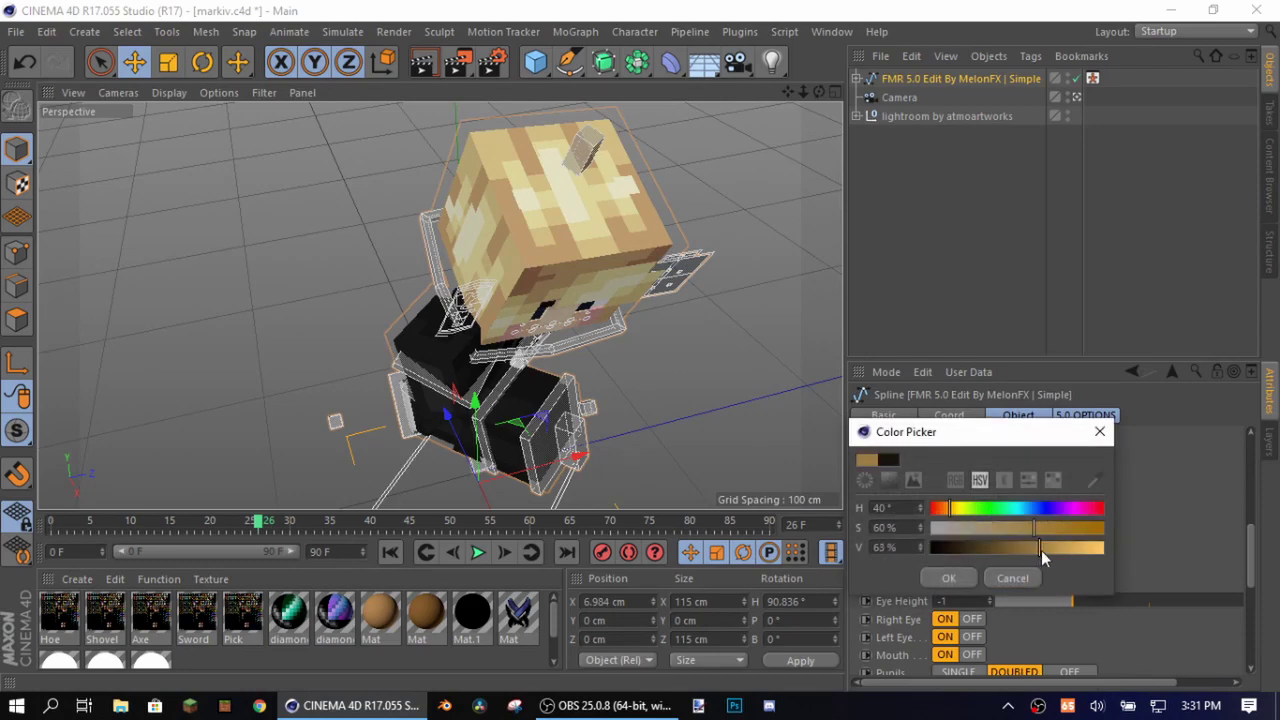
{"action": "left_click", "coordinate": [950, 578]}
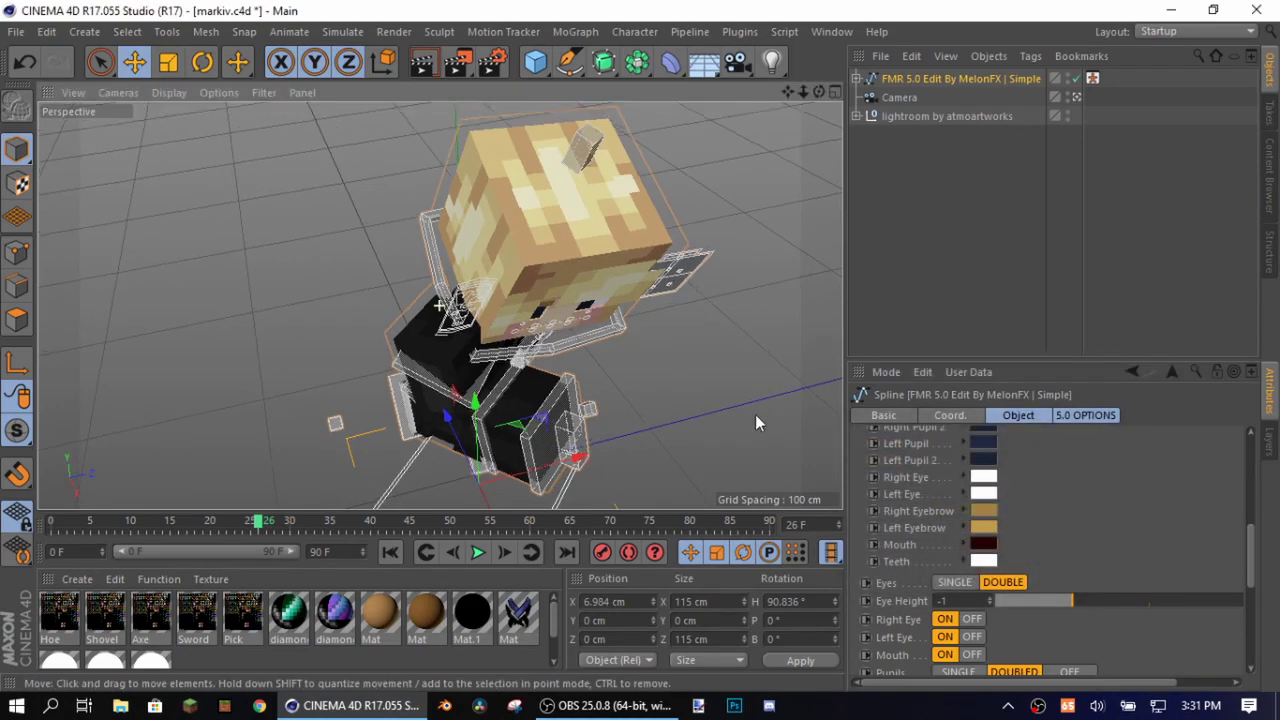
{"action": "left_click_drag", "start_coordinate": [755, 414], "coordinate": [776, 323]}
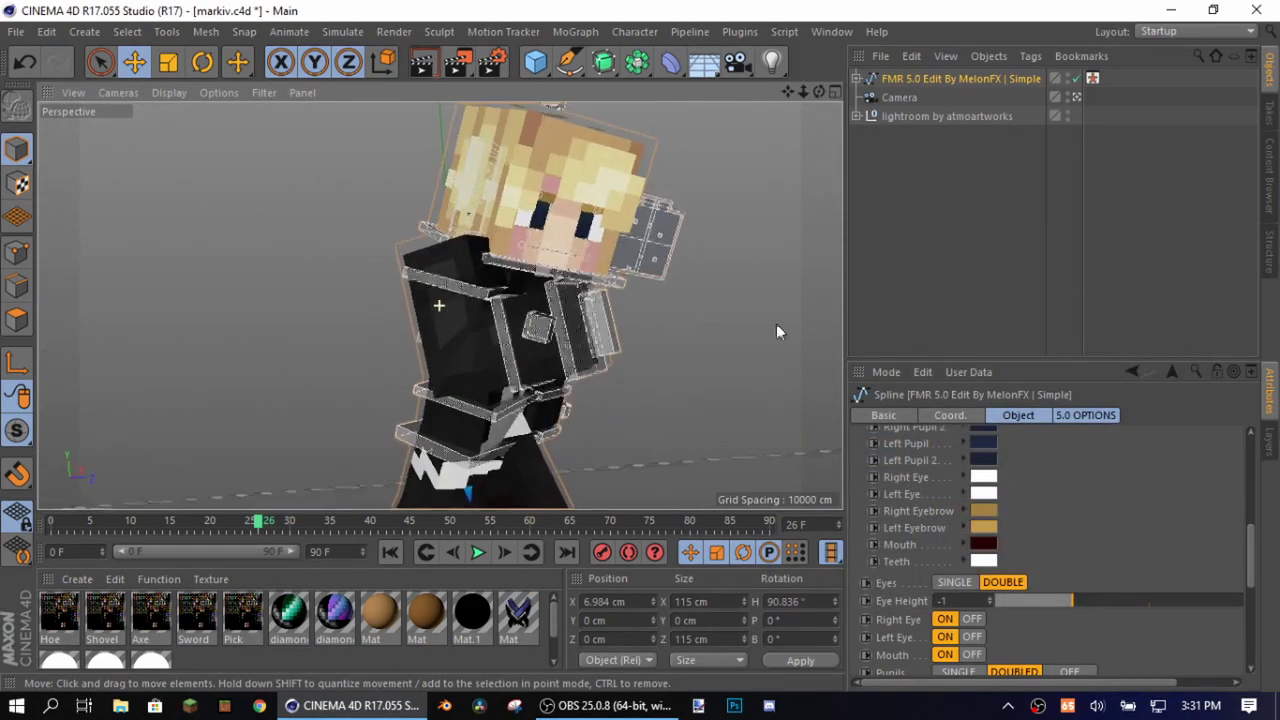
{"action": "left_click", "coordinate": [986, 510]}
{"action": "left_click_drag", "start_coordinate": [1046, 541], "coordinate": [1055, 541]}
{"action": "left_click", "coordinate": [950, 574]}
Step: Try a fully saturated orange-gold with 40° hue and 68% value as the right eyebrow color
{"action": "mouse_move", "coordinate": [750, 335]}
{"action": "left_mouse_down"}
{"action": "mouse_move", "coordinate": [491, 314]}
{"action": "mouse_move", "coordinate": [745, 340]}
{"action": "left_mouse_up"}
{"action": "left_click", "coordinate": [983, 510]}
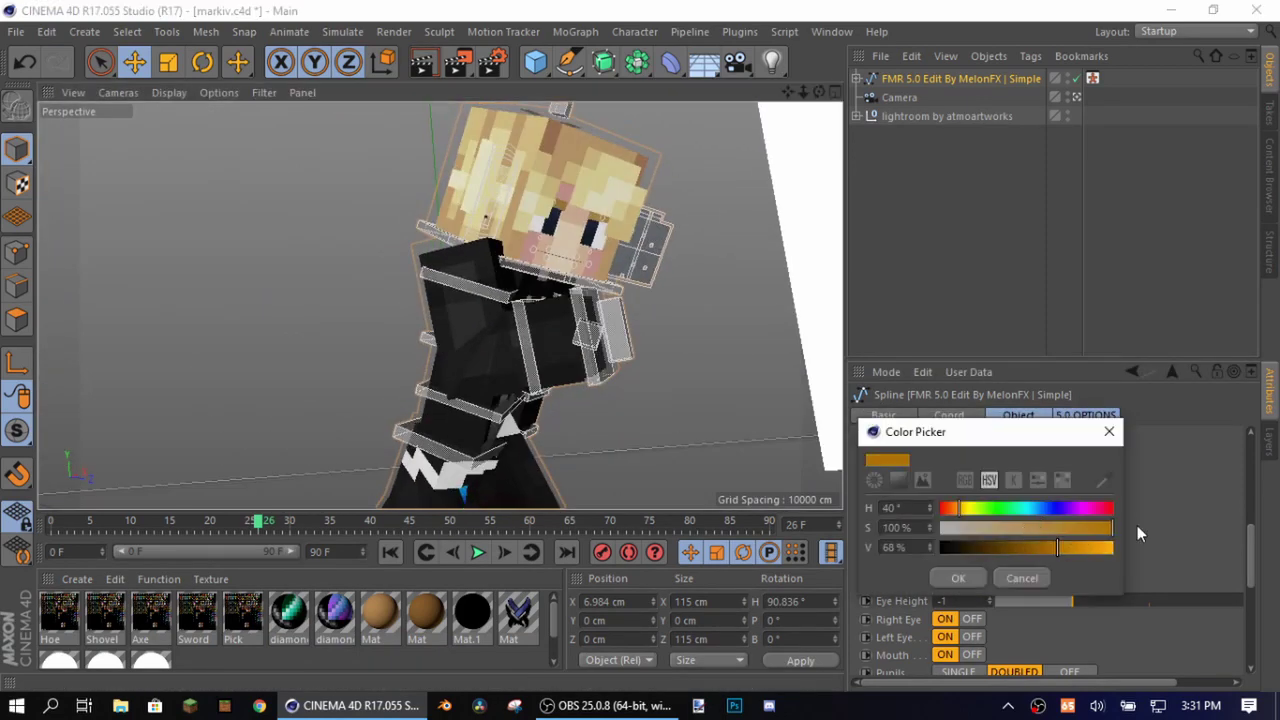
{"action": "left_click", "coordinate": [957, 589]}
{"action": "left_click", "coordinate": [982, 527]}
{"action": "left_click", "coordinate": [960, 584]}
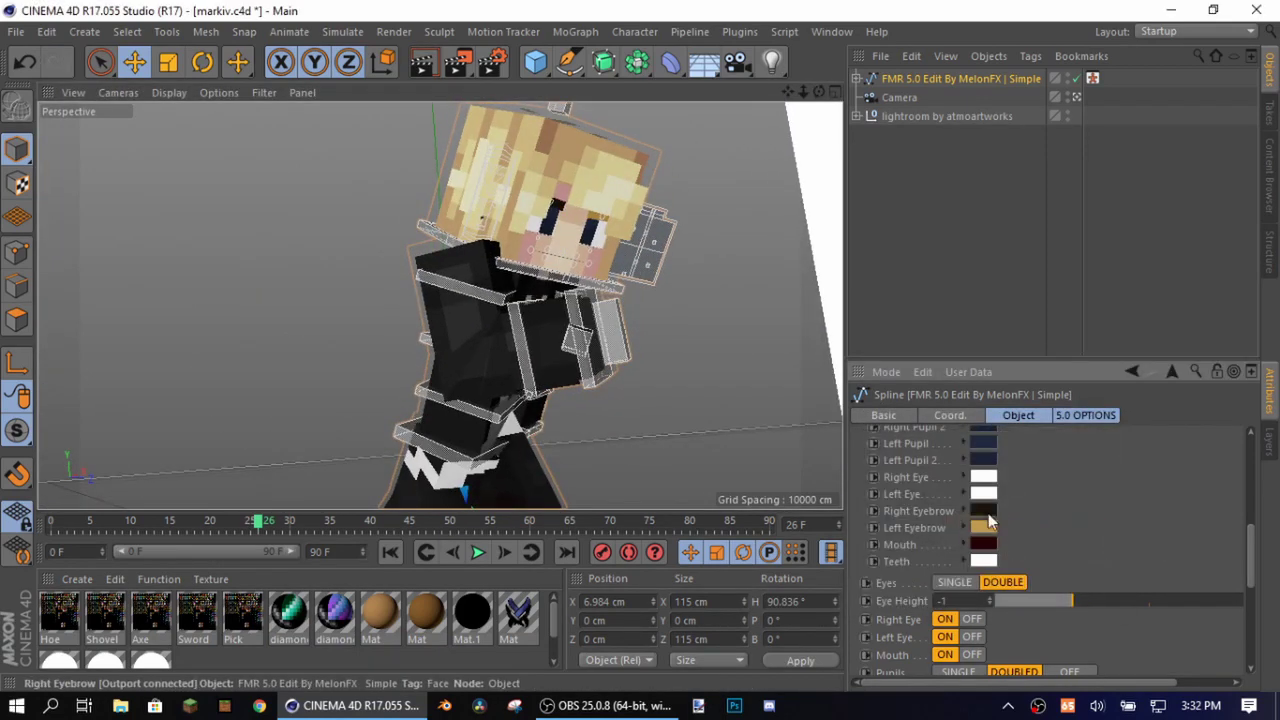
Step: Set the right eyebrow color to a golden blond matching the left eyebrow
{"action": "left_click", "coordinate": [982, 511]}
{"action": "left_click_drag", "start_coordinate": [950, 538], "coordinate": [1065, 538]}
{"action": "left_click", "coordinate": [957, 568]}
{"action": "left_click_drag", "start_coordinate": [775, 405], "coordinate": [671, 350]}
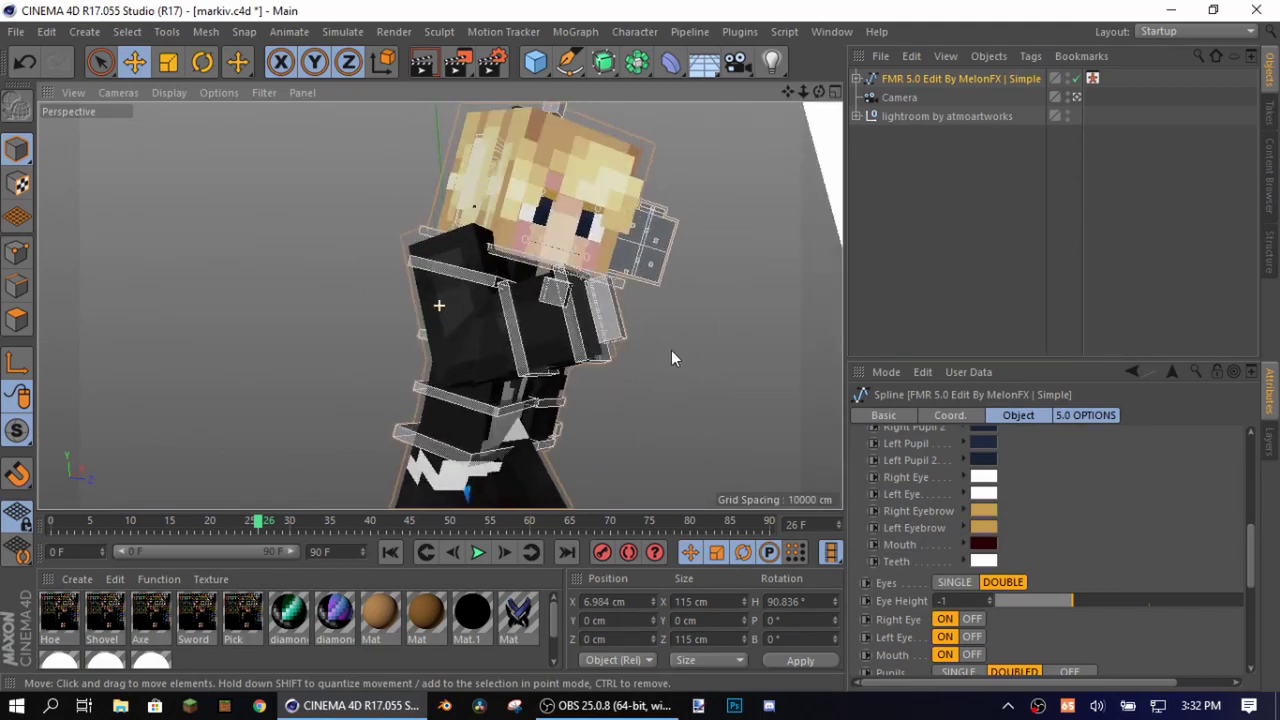
Step: Bend the character's left arm so the forearm points forward in front of the waist
{"action": "left_click", "coordinate": [650, 248]}
{"action": "left_click", "coordinate": [202, 62]}
{"action": "left_click", "coordinate": [700, 405]}
{"action": "left_click_drag", "start_coordinate": [700, 405], "coordinate": [671, 392]}
{"action": "left_click", "coordinate": [574, 430]}
{"action": "left_click", "coordinate": [583, 396]}
{"action": "left_click_drag", "start_coordinate": [628, 292], "coordinate": [648, 216]}
{"action": "left_click", "coordinate": [640, 374]}
{"action": "key", "text": "e"}
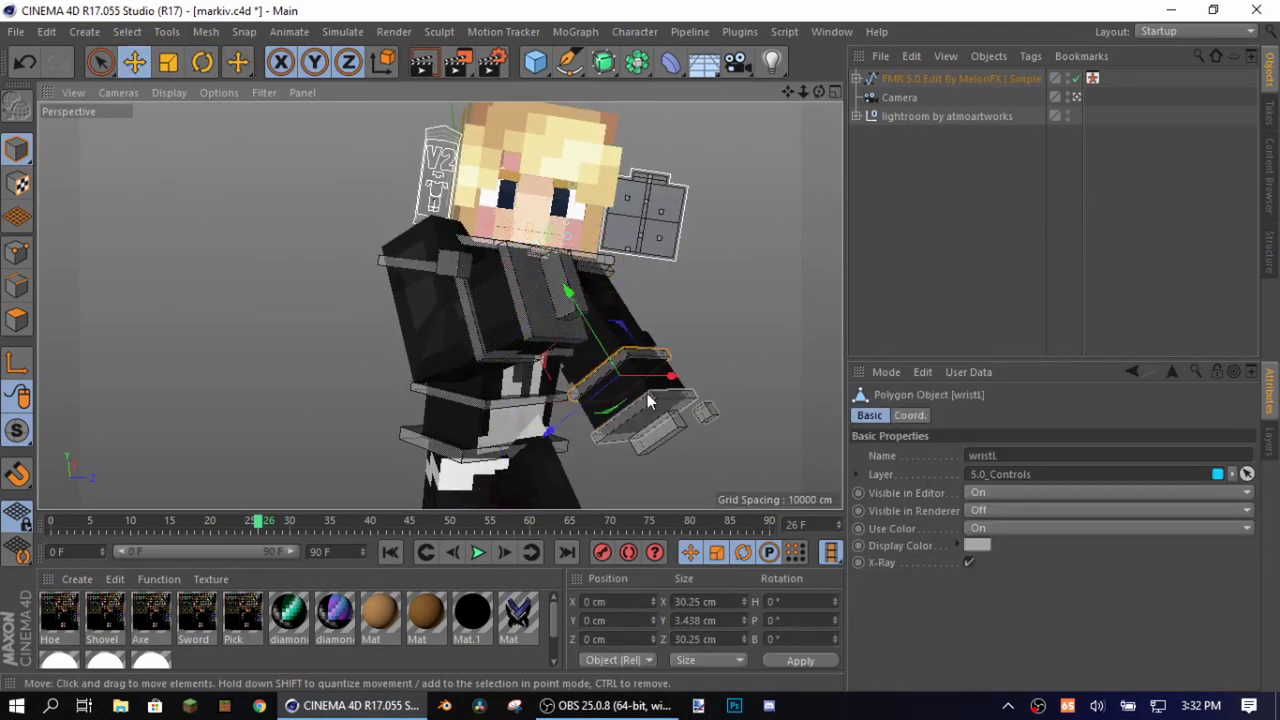
Step: Move the left hand controller up in front of the left side of the chest
{"action": "left_click", "coordinate": [651, 412]}
{"action": "left_click_drag", "start_coordinate": [590, 460], "coordinate": [622, 422]}
{"action": "left_click_drag", "start_coordinate": [622, 300], "coordinate": [606, 272]}
{"action": "left_click_drag", "start_coordinate": [706, 398], "coordinate": [668, 373]}
{"action": "left_click_drag", "start_coordinate": [439, 305], "coordinate": [738, 446]}
{"action": "left_click_drag", "start_coordinate": [606, 345], "coordinate": [606, 305]}
{"action": "left_click", "coordinate": [680, 370]}
{"action": "left_click_drag", "start_coordinate": [680, 372], "coordinate": [620, 400]}
Step: Lower the left hand controller so the left forearm sits at waist height
{"action": "left_click", "coordinate": [597, 310]}
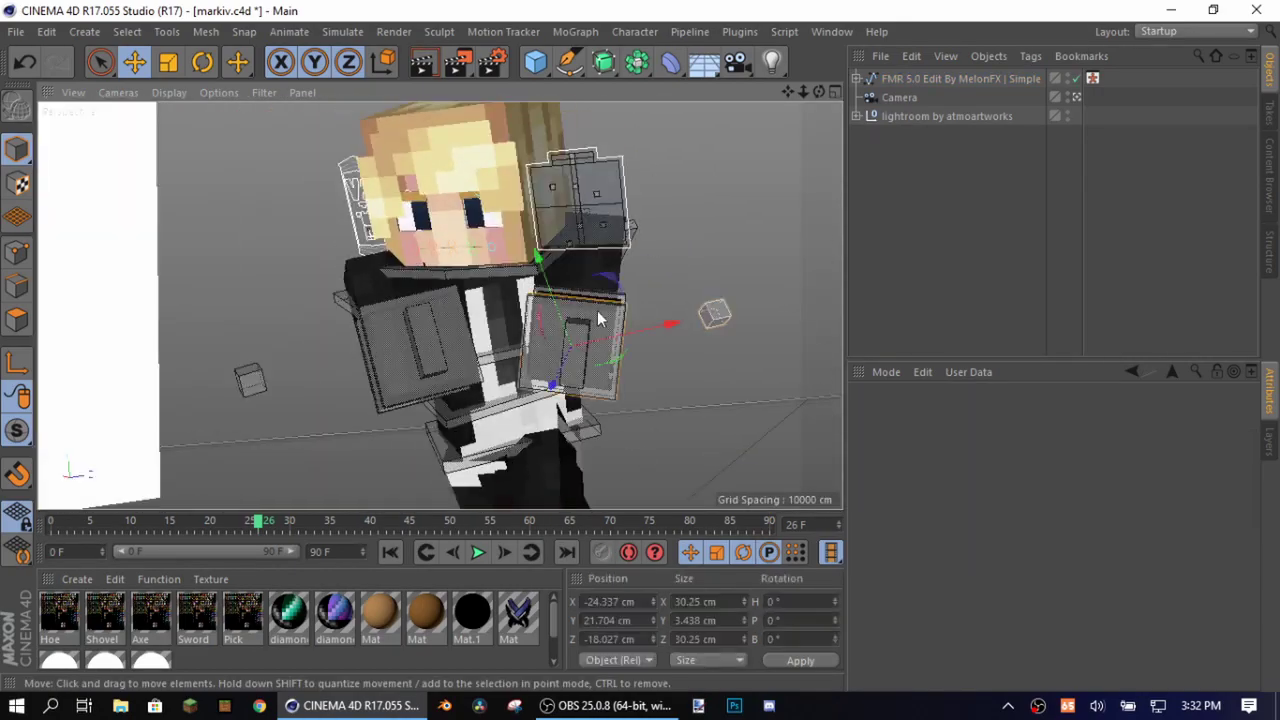
{"action": "left_click_drag", "start_coordinate": [597, 310], "coordinate": [690, 345]}
{"action": "left_click_drag", "start_coordinate": [574, 374], "coordinate": [622, 352]}
{"action": "left_click_drag", "start_coordinate": [630, 360], "coordinate": [712, 420]}
{"action": "left_click_drag", "start_coordinate": [664, 370], "coordinate": [623, 387]}
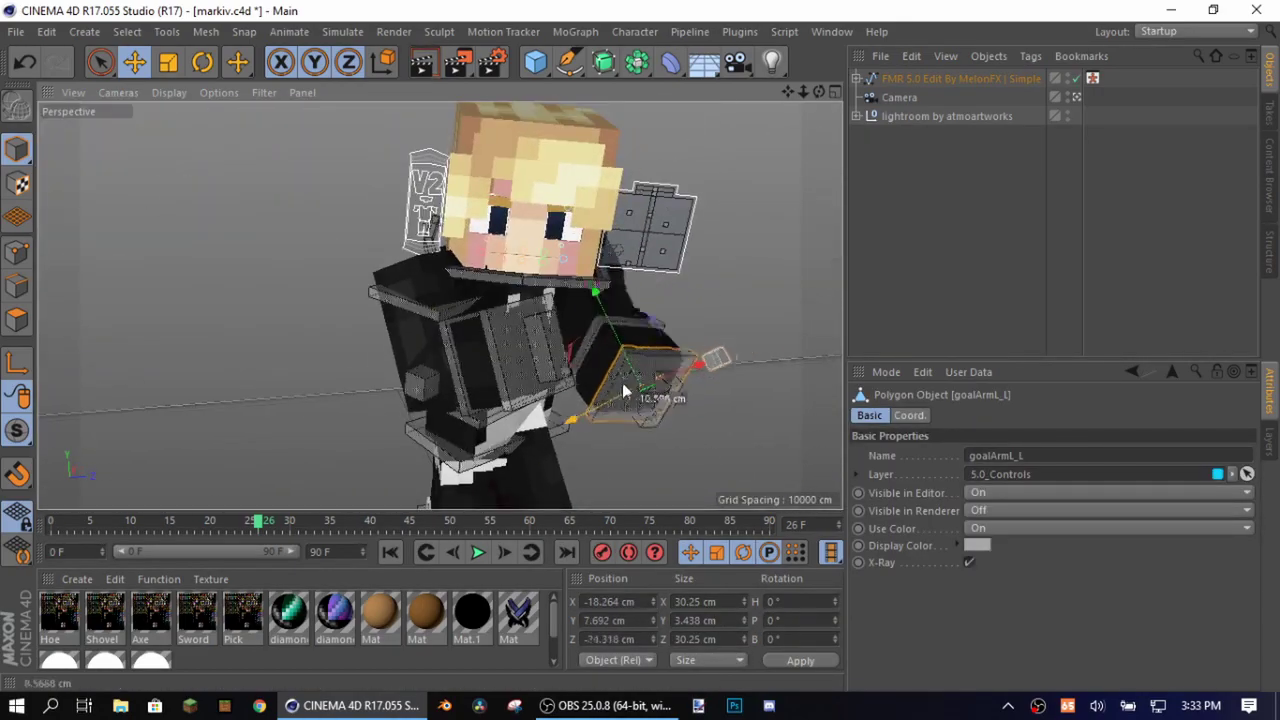
{"action": "left_click_drag", "start_coordinate": [600, 293], "coordinate": [596, 274]}
Step: Pull the left hand controller inward toward the torso, beneath the right forearm
{"action": "left_click", "coordinate": [693, 444]}
{"action": "left_click_drag", "start_coordinate": [693, 444], "coordinate": [518, 430]}
{"action": "left_click", "coordinate": [530, 345]}
{"action": "left_click_drag", "start_coordinate": [572, 340], "coordinate": [688, 345]}
{"action": "left_click", "coordinate": [700, 400]}
{"action": "left_click_drag", "start_coordinate": [700, 400], "coordinate": [460, 340]}
{"action": "mouse_move", "coordinate": [708, 372]}
{"action": "left_mouse_down"}
{"action": "mouse_move", "coordinate": [634, 368]}
{"action": "mouse_move", "coordinate": [703, 92]}
{"action": "mouse_move", "coordinate": [640, 380]}
{"action": "mouse_move", "coordinate": [583, 389]}
{"action": "mouse_move", "coordinate": [630, 400]}
{"action": "mouse_move", "coordinate": [695, 358]}
{"action": "left_mouse_up"}
{"action": "left_click", "coordinate": [612, 400]}
{"action": "left_click", "coordinate": [740, 400]}
{"action": "left_click_drag", "start_coordinate": [740, 400], "coordinate": [690, 405]}
{"action": "left_click", "coordinate": [612, 430]}
{"action": "left_click_drag", "start_coordinate": [560, 484], "coordinate": [591, 491]}
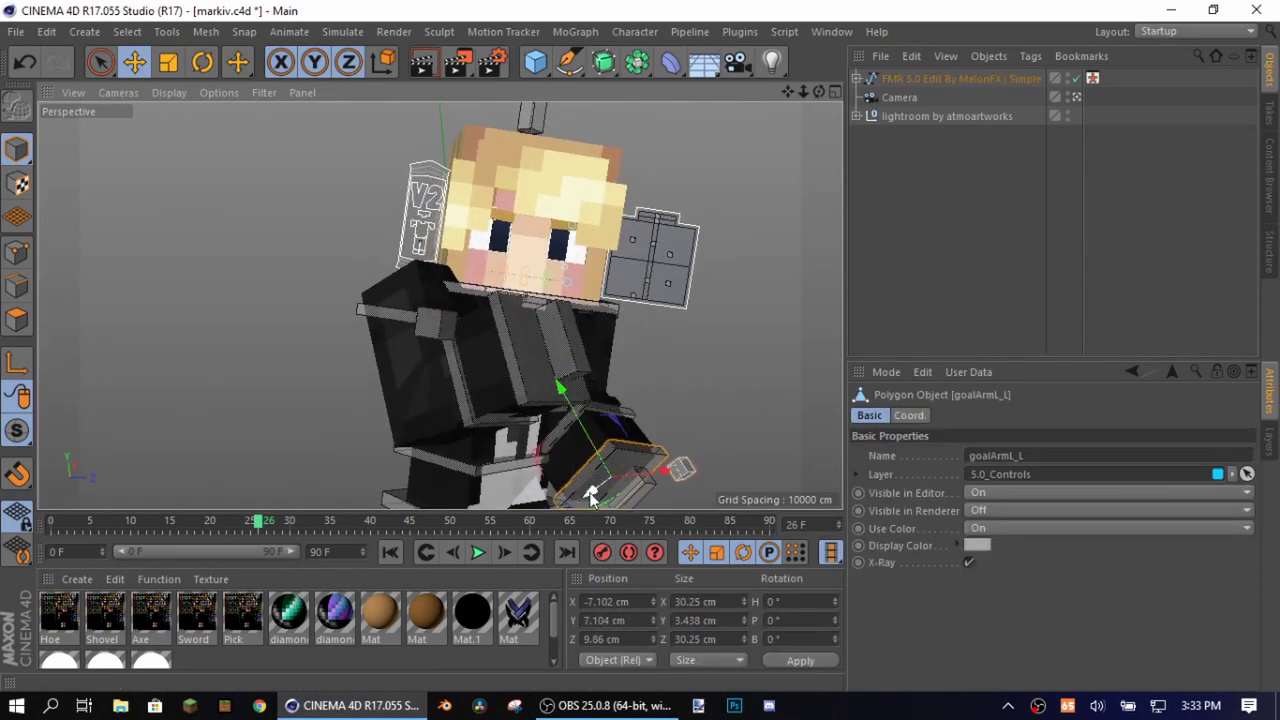
Step: Render a preview of the posed character in the viewport
{"action": "left_click", "coordinate": [716, 402]}
{"action": "mouse_move", "coordinate": [716, 402]}
{"action": "left_mouse_down"}
{"action": "mouse_move", "coordinate": [666, 397]}
{"action": "mouse_move", "coordinate": [711, 400]}
{"action": "left_mouse_up"}
{"action": "left_click_drag", "start_coordinate": [531, 181], "coordinate": [508, 190]}
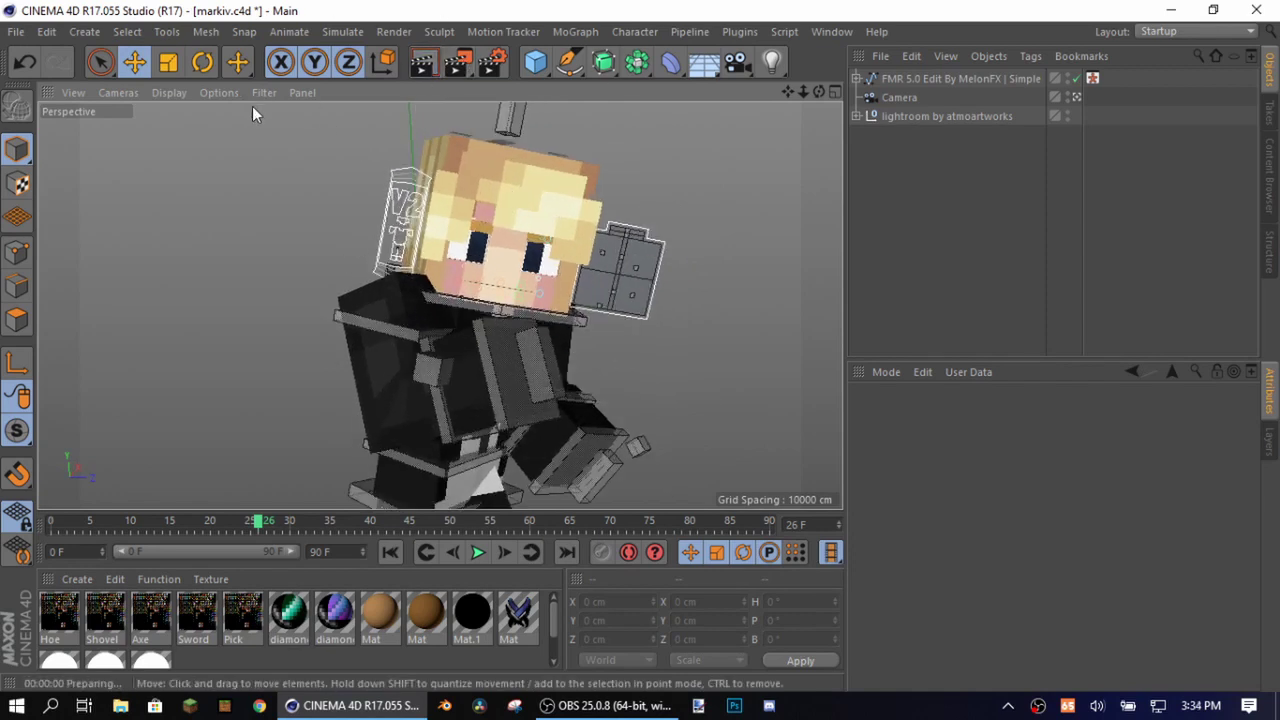
{"action": "left_click", "coordinate": [421, 64]}
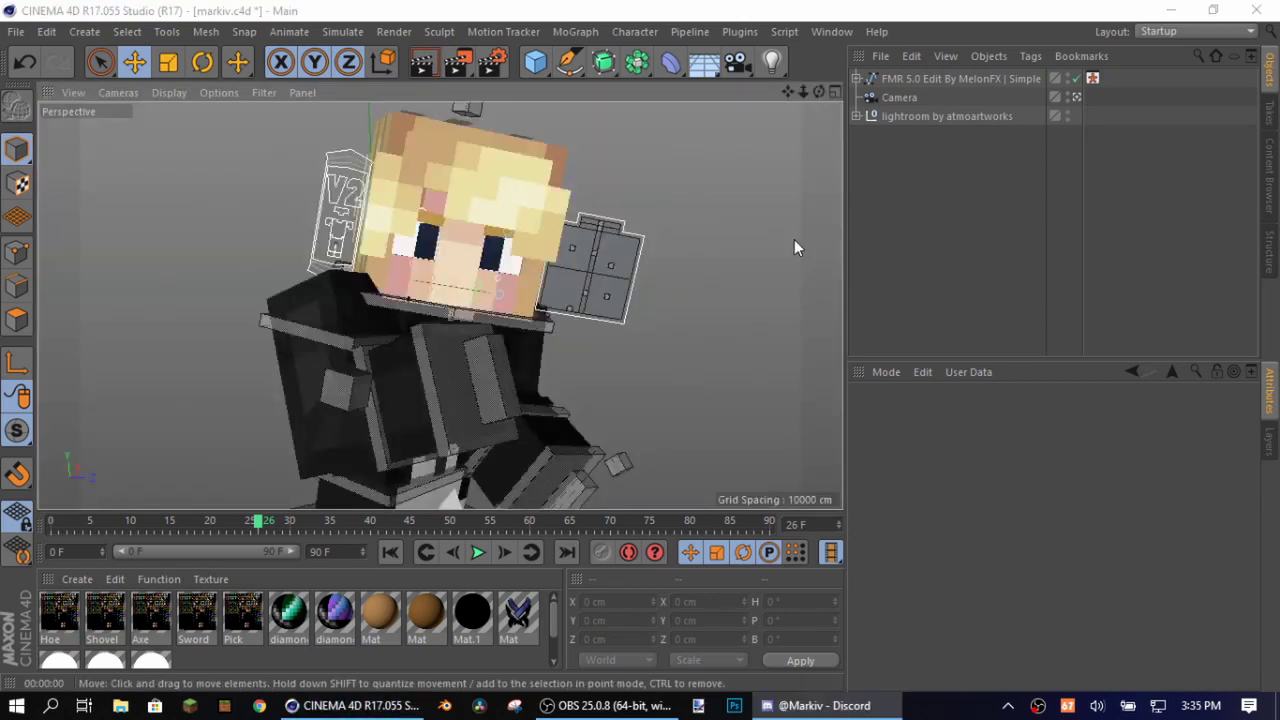
Step: Move the mouth expression control upward on the facial panel beside the head
{"action": "scroll", "coordinate": [794, 239], "scroll_direction": "down", "scroll_amount": 1}
{"action": "scroll", "coordinate": [691, 180], "scroll_direction": "up", "scroll_amount": 1}
{"action": "scroll", "coordinate": [691, 180], "scroll_direction": "down", "scroll_amount": 1}
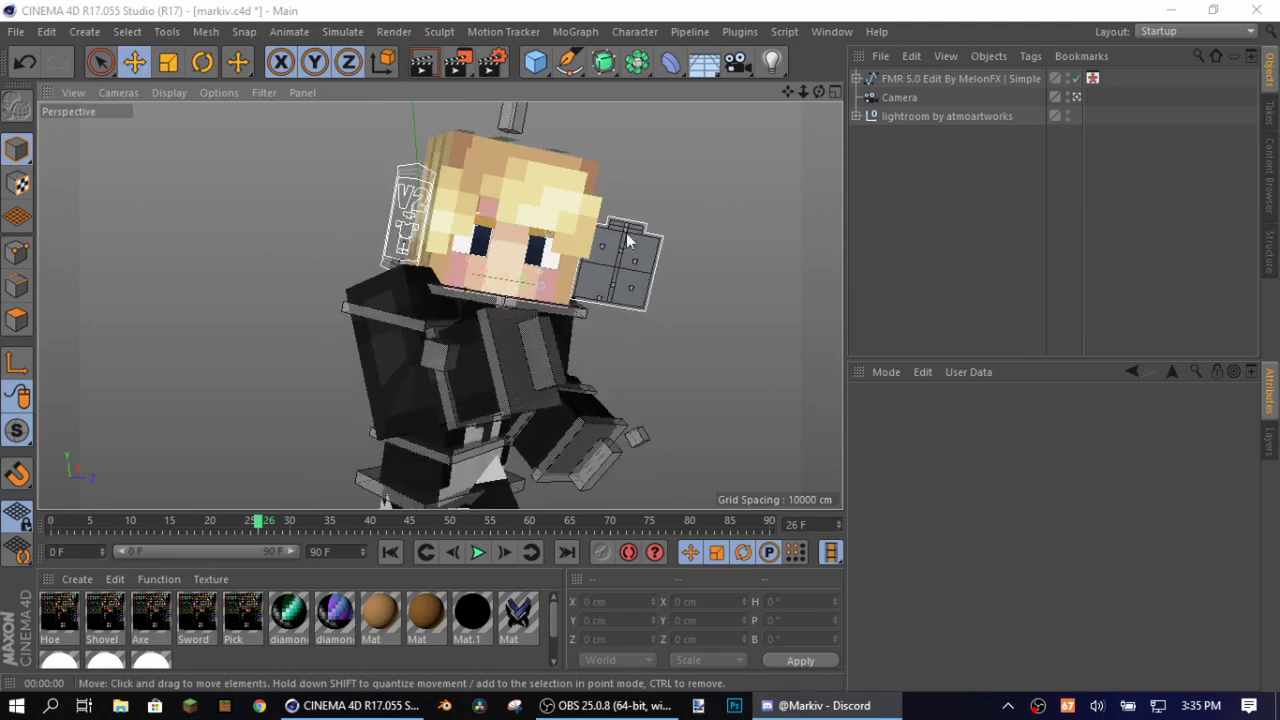
{"action": "left_click", "coordinate": [541, 285]}
{"action": "left_click_drag", "start_coordinate": [568, 306], "coordinate": [545, 300]}
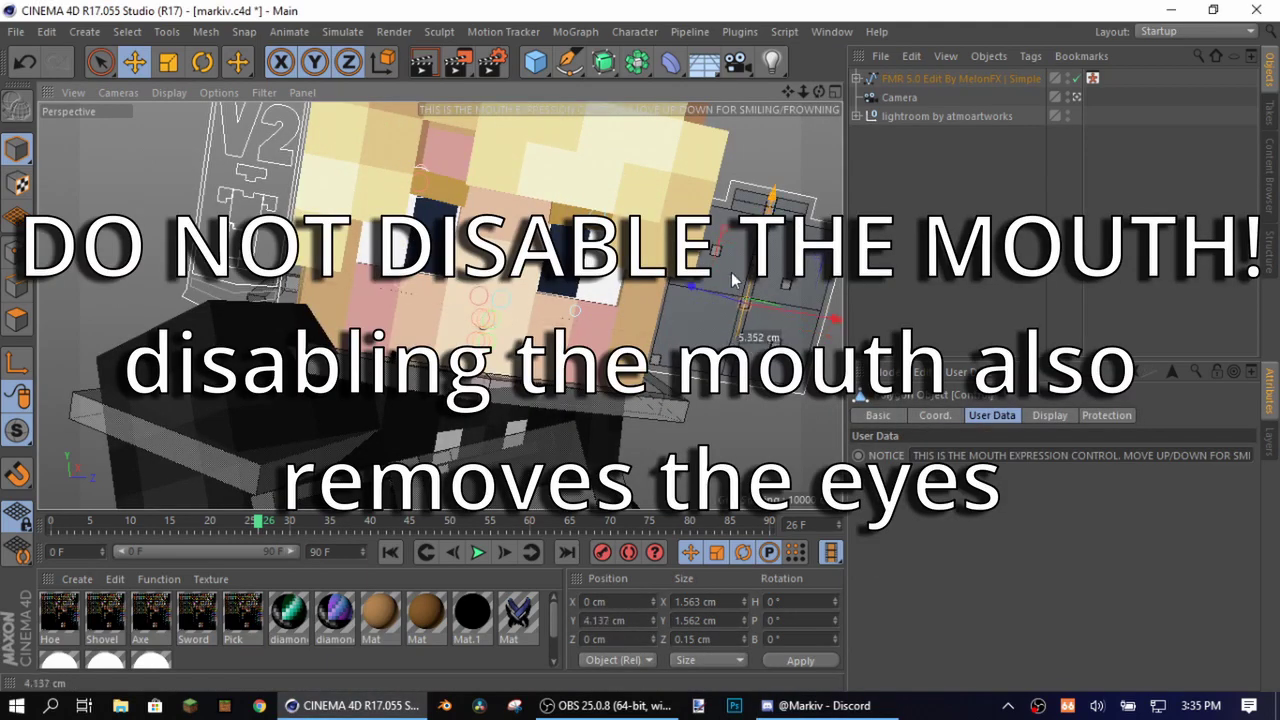
{"action": "left_click", "coordinate": [738, 403]}
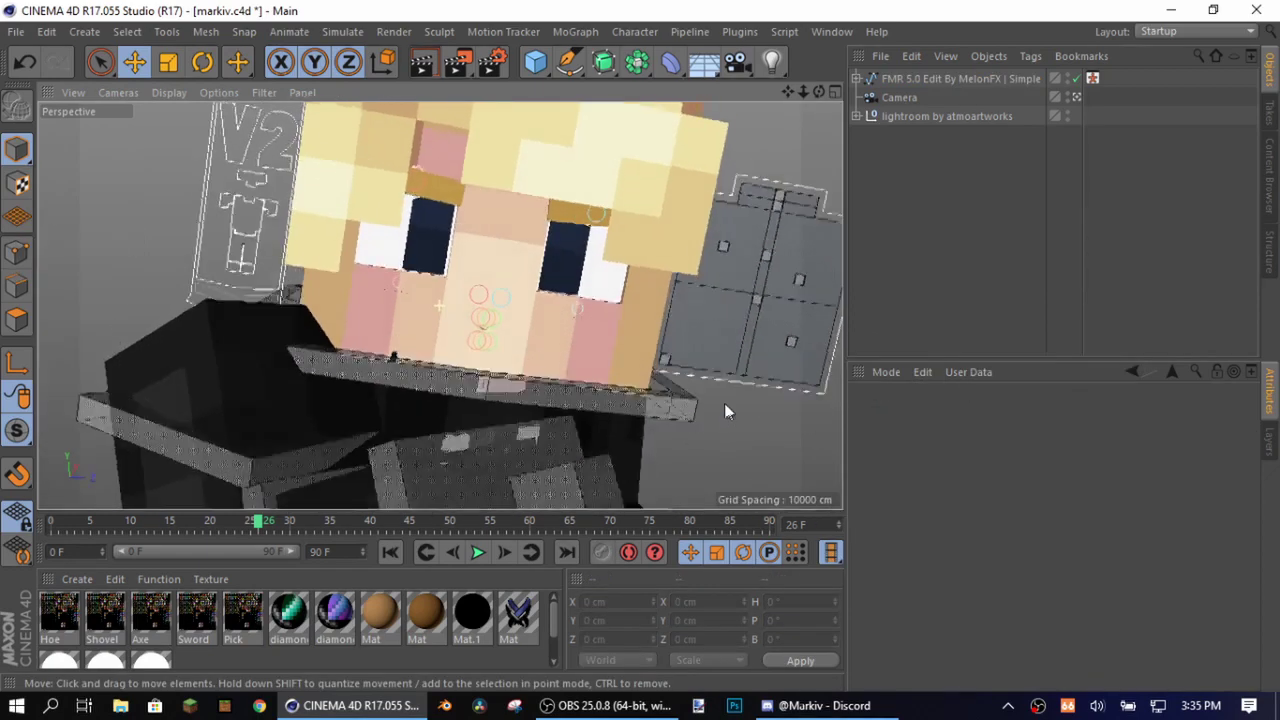
Step: Reframe the perspective view on the character's head and upper body for the final render
{"action": "scroll", "coordinate": [737, 400], "scroll_direction": "down", "scroll_amount": 5}
{"action": "scroll", "coordinate": [737, 400], "scroll_direction": "up", "scroll_amount": 1}
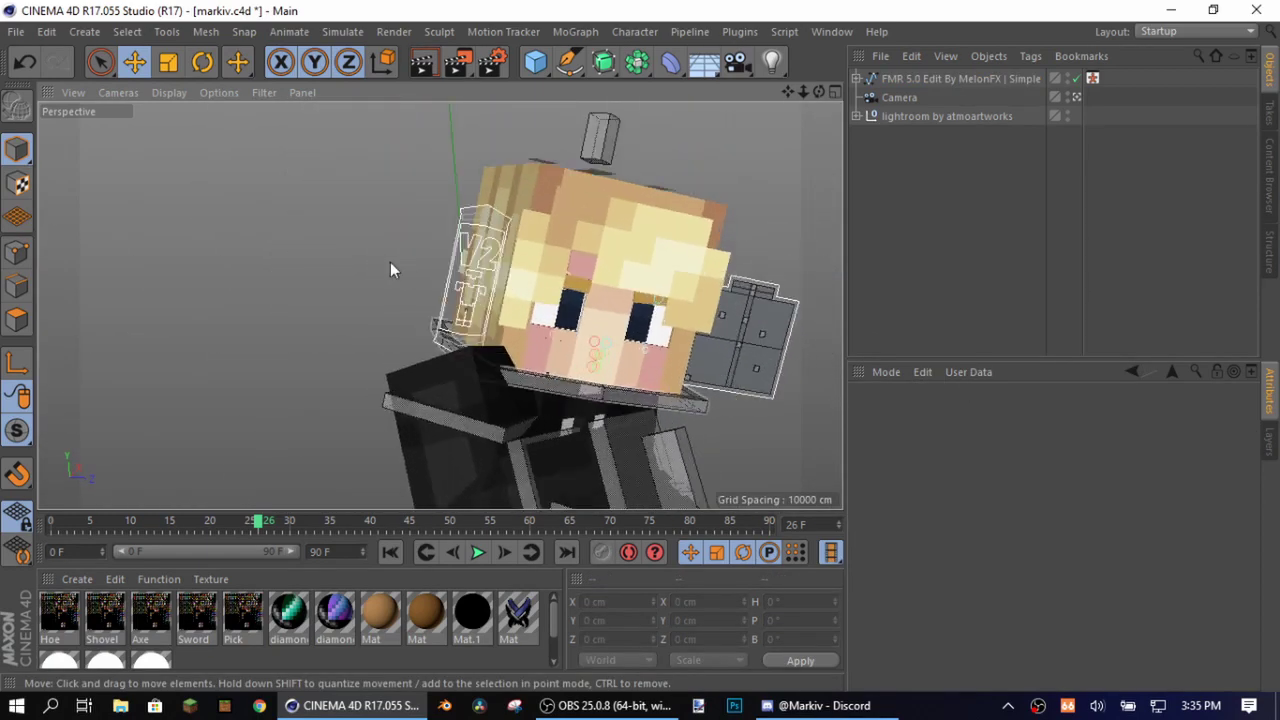
{"action": "scroll", "coordinate": [390, 264], "scroll_direction": "down", "scroll_amount": 2}
{"action": "scroll", "coordinate": [548, 331], "scroll_direction": "up", "scroll_amount": 1}
{"action": "scroll", "coordinate": [735, 428], "scroll_direction": "down", "scroll_amount": 3}
{"action": "scroll", "coordinate": [659, 432], "scroll_direction": "up", "scroll_amount": 3}
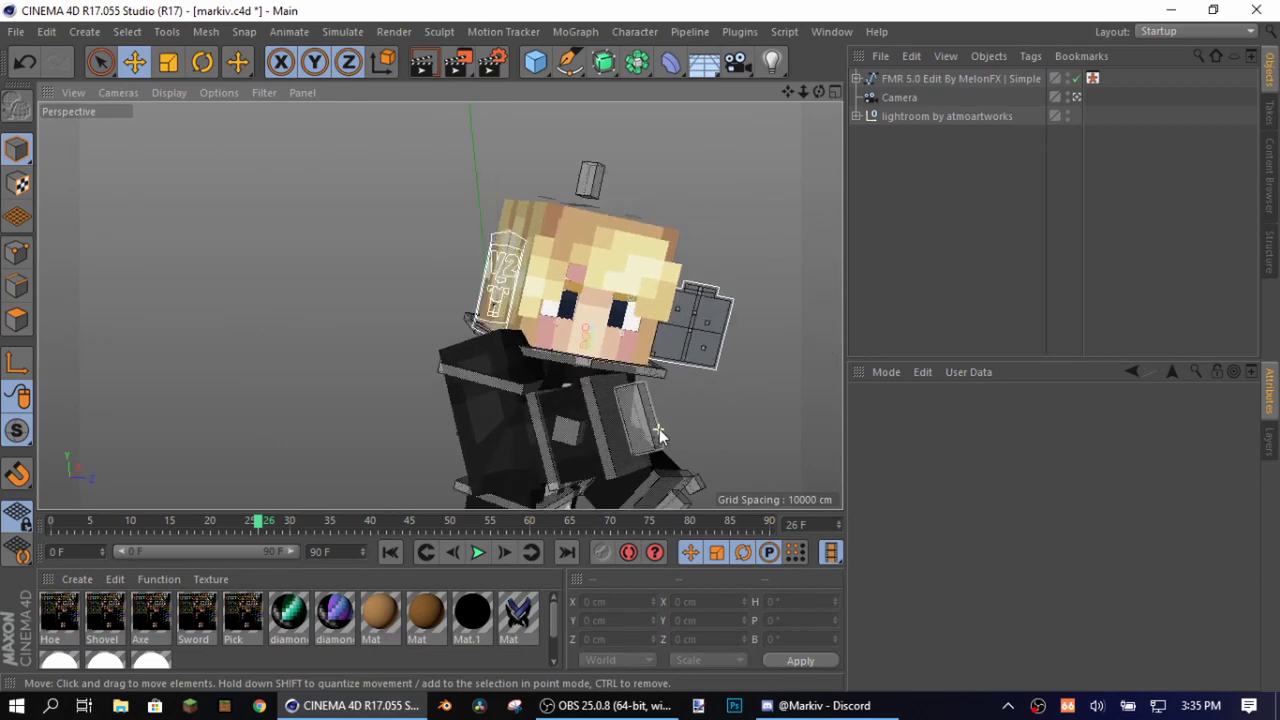
{"action": "left_click_drag", "start_coordinate": [353, 268], "coordinate": [659, 249]}
{"action": "left_click", "coordinate": [680, 240]}
{"action": "left_click", "coordinate": [733, 378]}
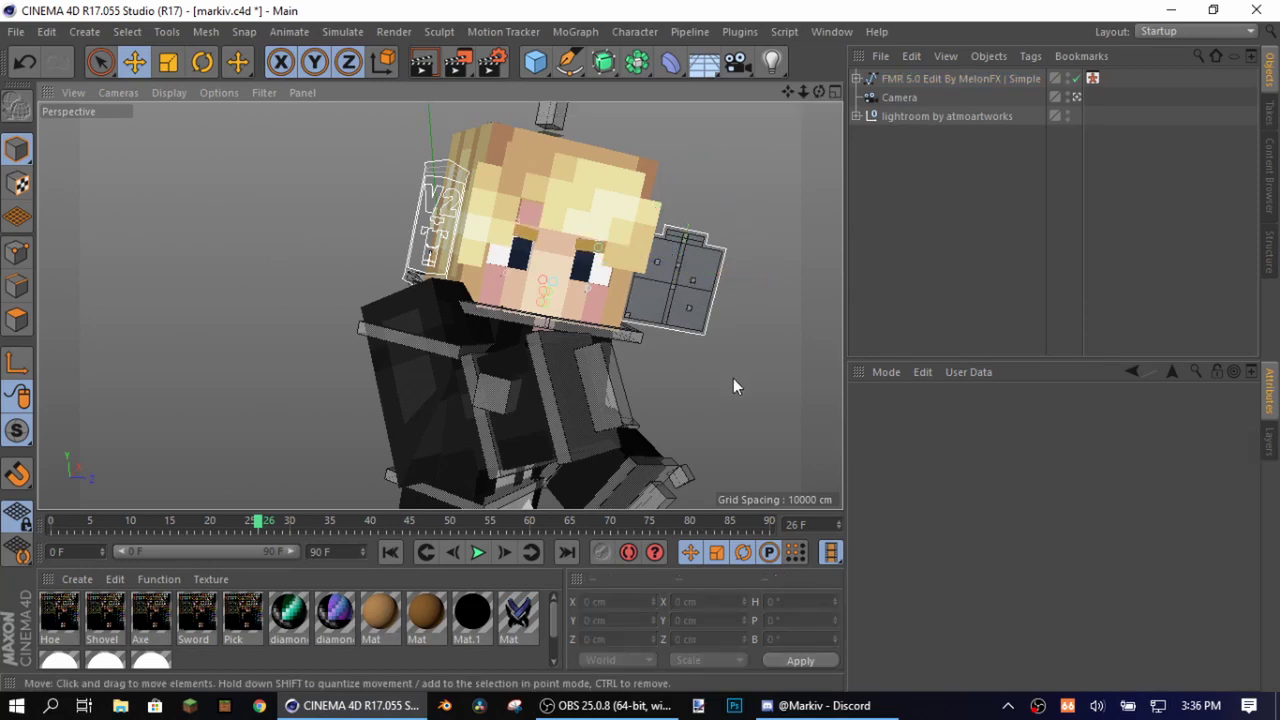
{"action": "mouse_move", "coordinate": [733, 378]}
{"action": "left_mouse_down"}
{"action": "mouse_move", "coordinate": [680, 373]}
{"action": "mouse_move", "coordinate": [725, 385]}
{"action": "mouse_move", "coordinate": [727, 398]}
{"action": "left_mouse_up"}
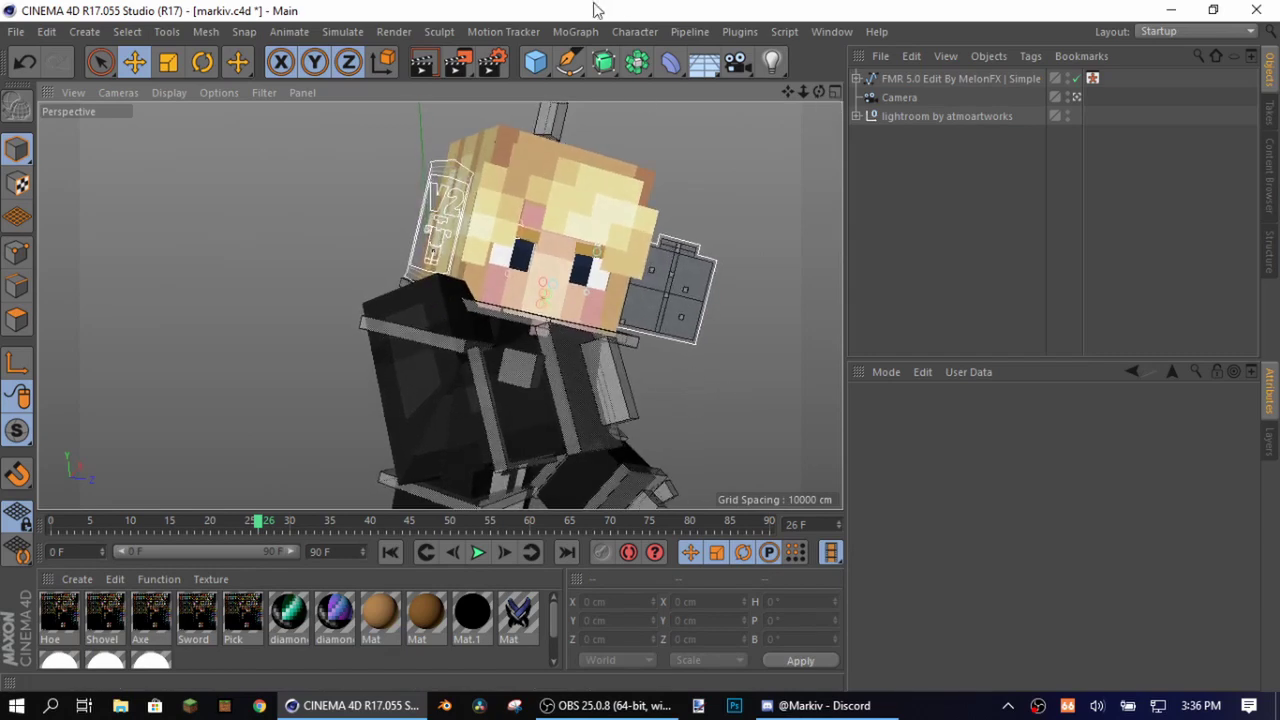
Step: Render the current frame to the Picture Viewer and close the viewer window
{"action": "left_click", "coordinate": [456, 62]}
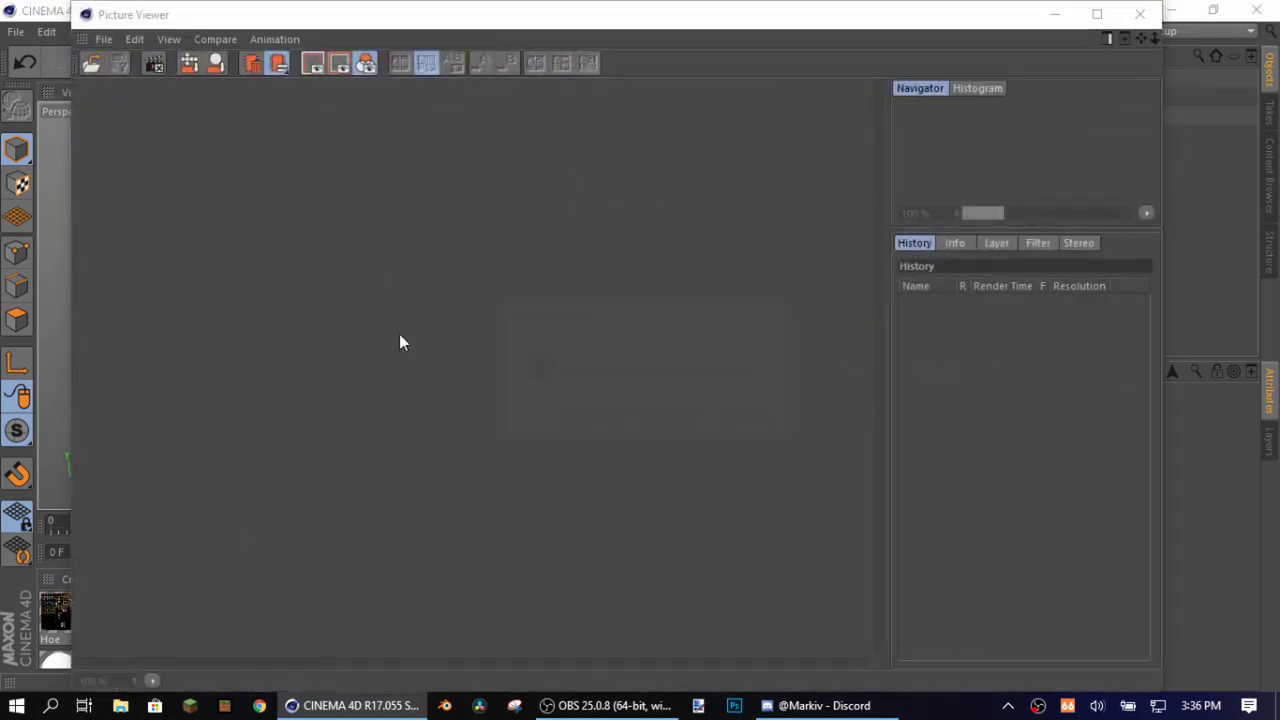
{"action": "key", "text": "Return"}
{"action": "scroll", "coordinate": [509, 616], "scroll_direction": "down", "scroll_amount": 4}
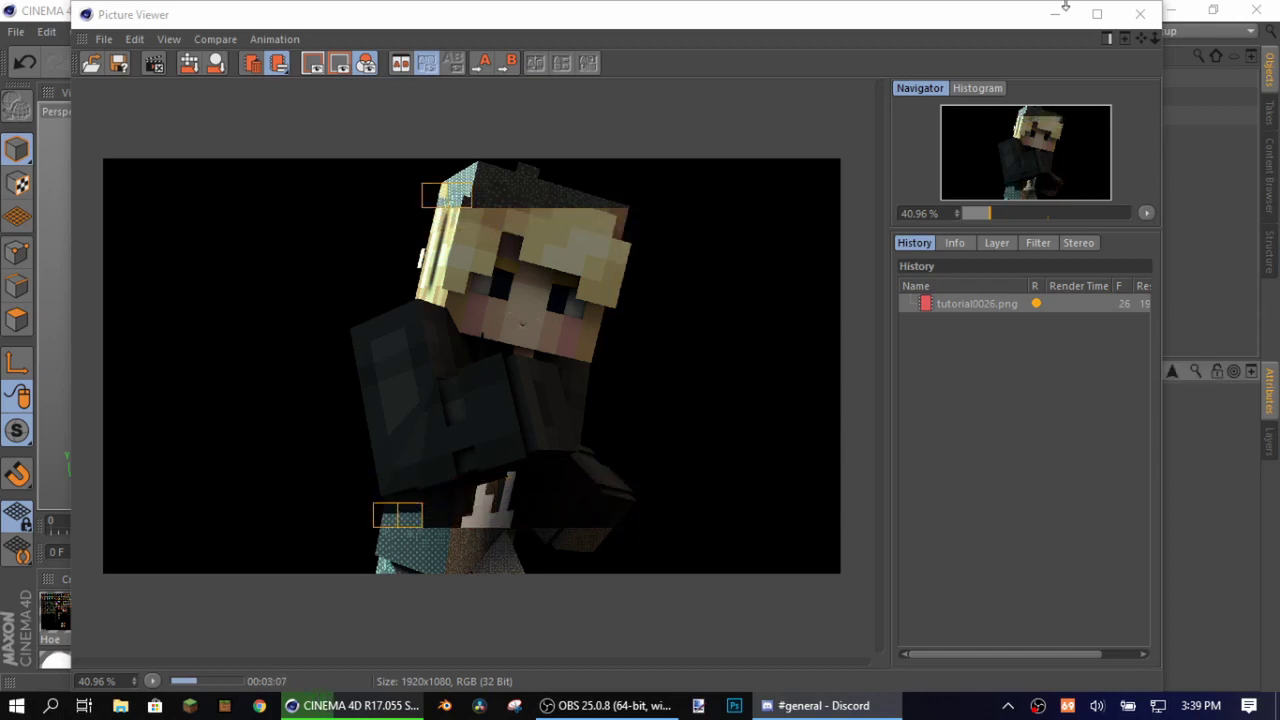
{"action": "left_click", "coordinate": [1140, 14]}
{"action": "left_click", "coordinate": [750, 423]}
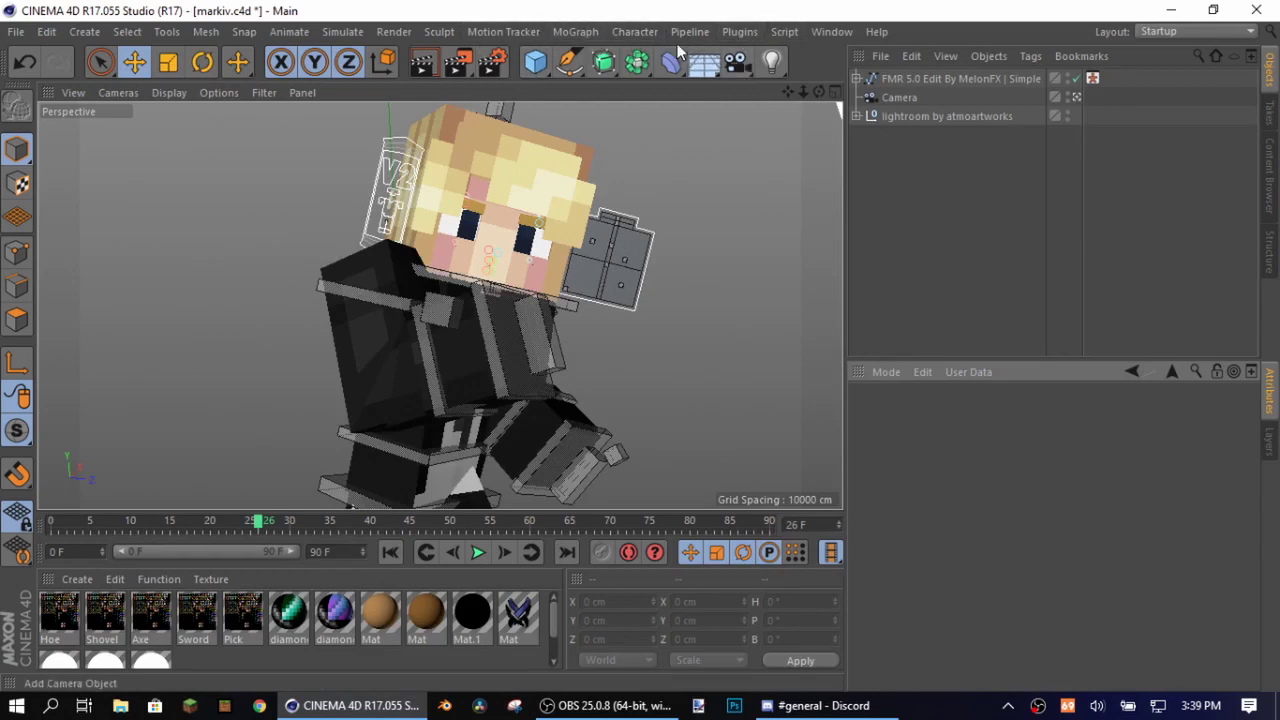
Step: Review the output size and the image saving options in the render settings
{"action": "left_click", "coordinate": [646, 34]}
{"action": "left_click", "coordinate": [592, 36]}
{"action": "left_click", "coordinate": [516, 35]}
{"action": "left_click", "coordinate": [500, 35]}
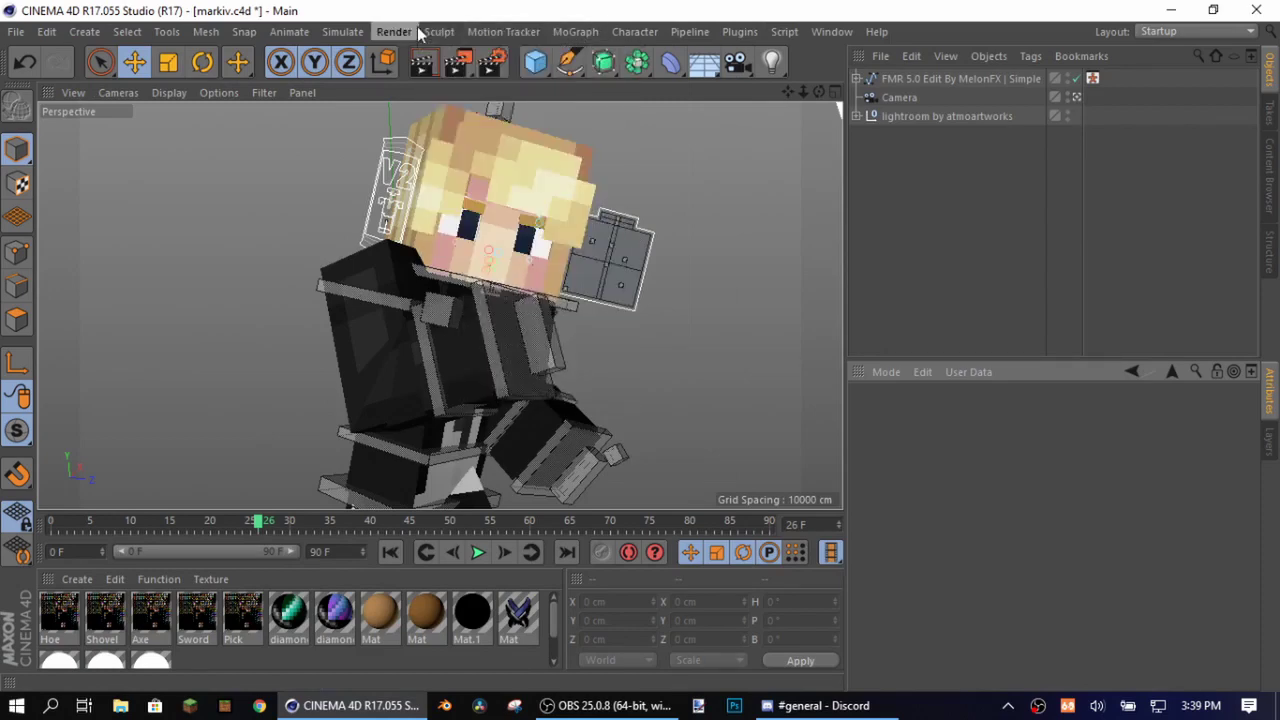
{"action": "left_click", "coordinate": [409, 35]}
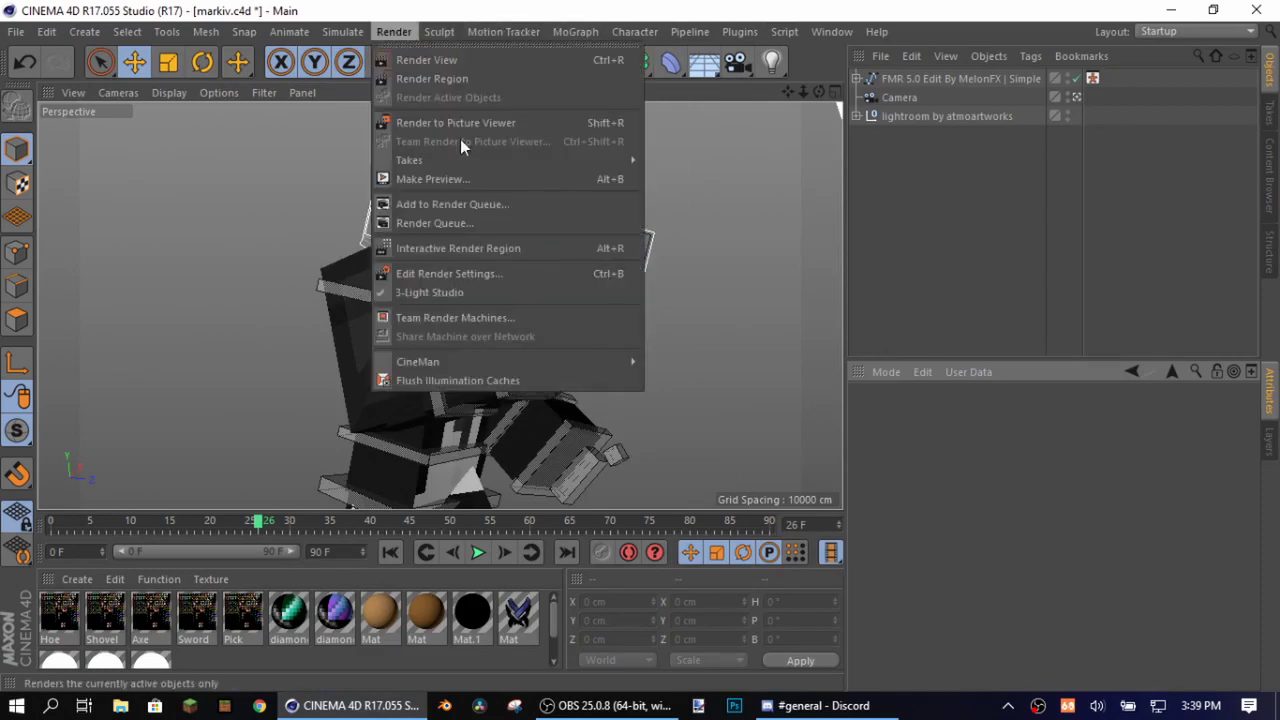
{"action": "left_click", "coordinate": [500, 274]}
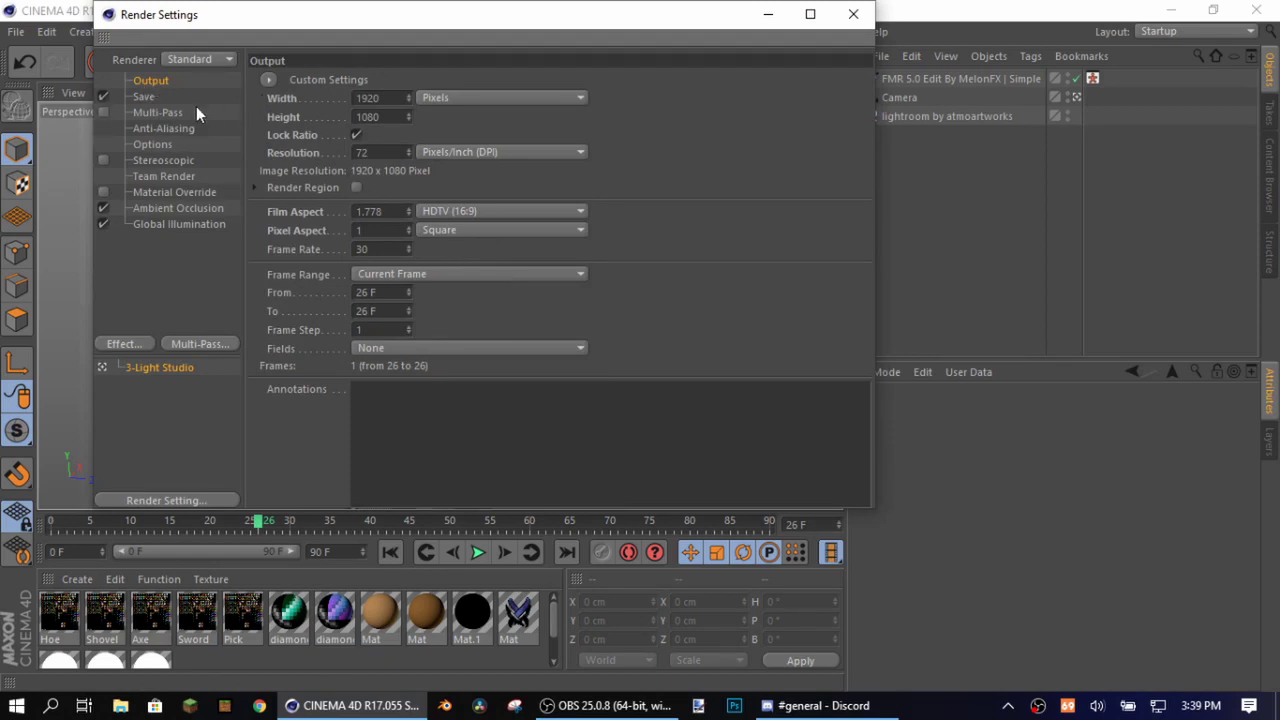
{"action": "left_click", "coordinate": [145, 98]}
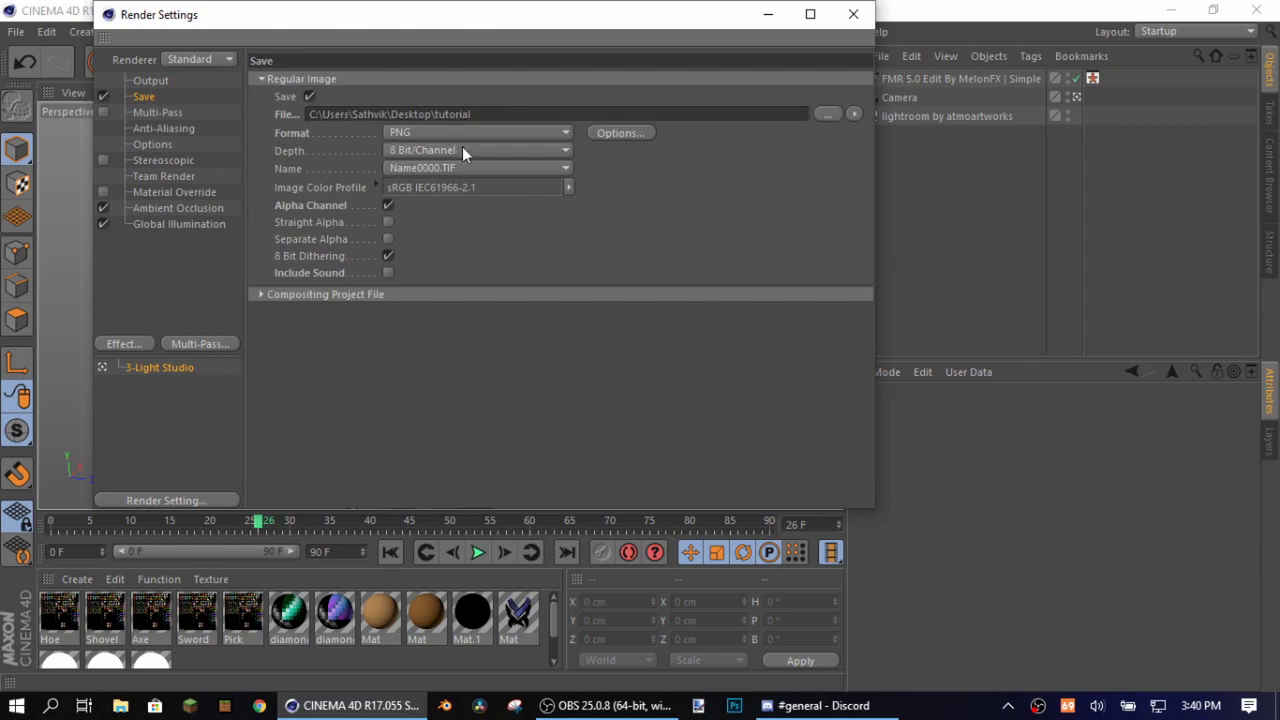
{"action": "left_click", "coordinate": [855, 15]}
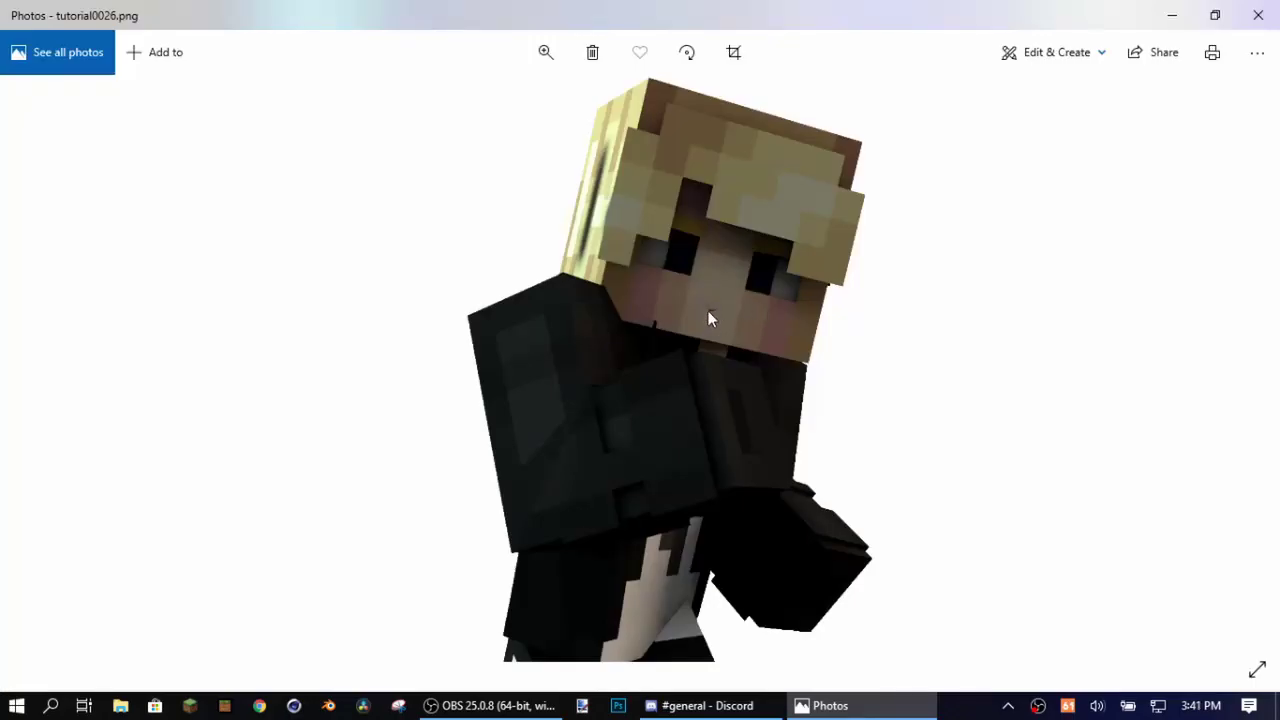
Step: Switch to Photoshop and create a new 1080 x 1080 px document at 72 ppi
{"action": "left_click", "coordinate": [617, 706]}
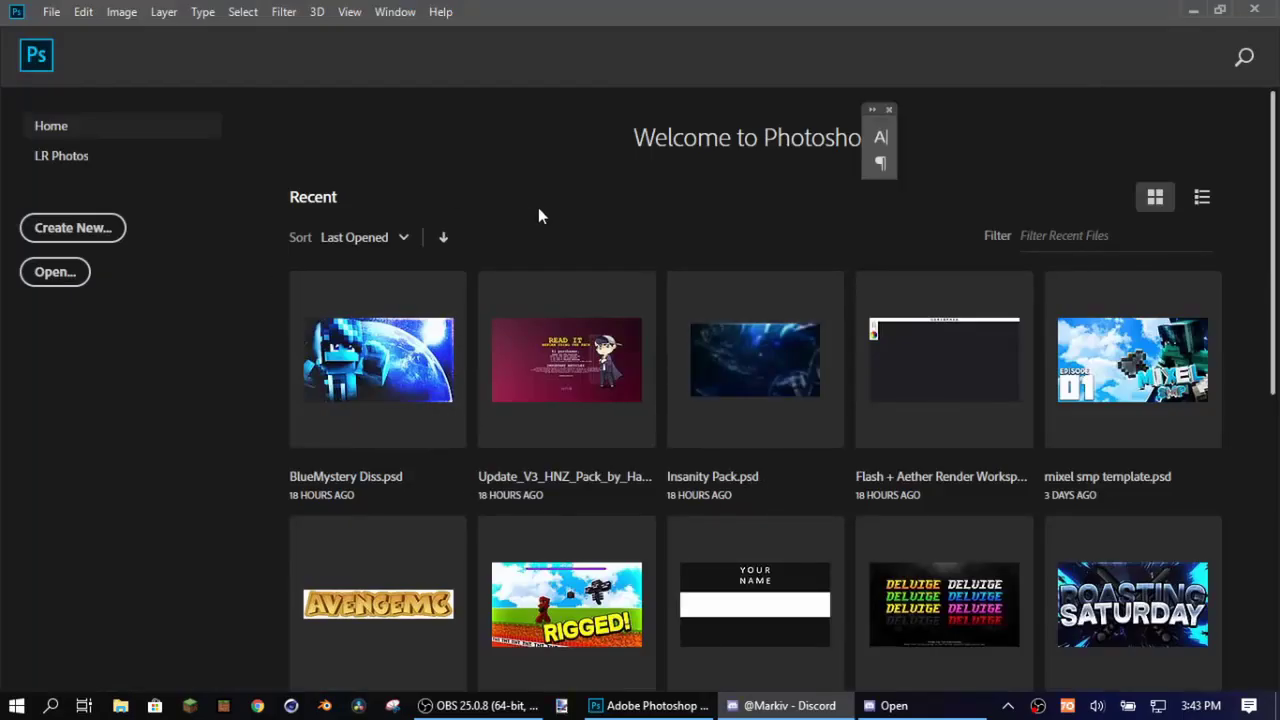
{"action": "left_click", "coordinate": [78, 228]}
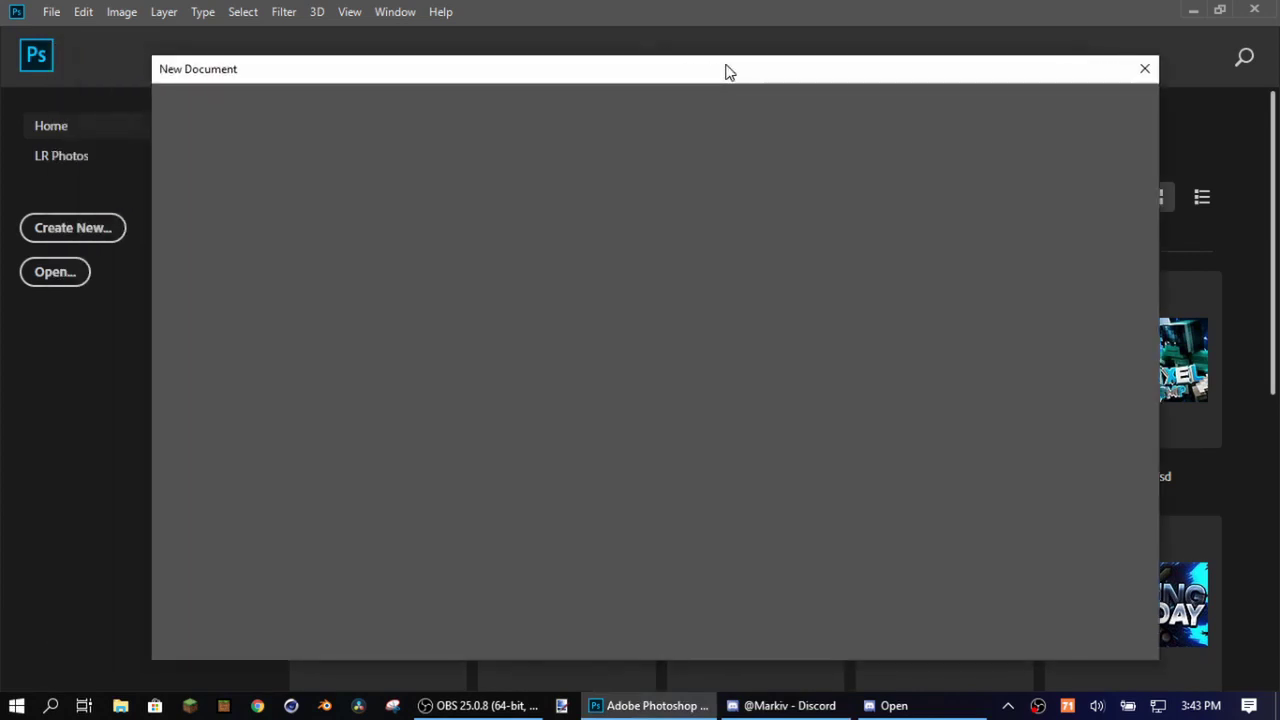
{"action": "left_click_drag", "start_coordinate": [728, 72], "coordinate": [749, 103]}
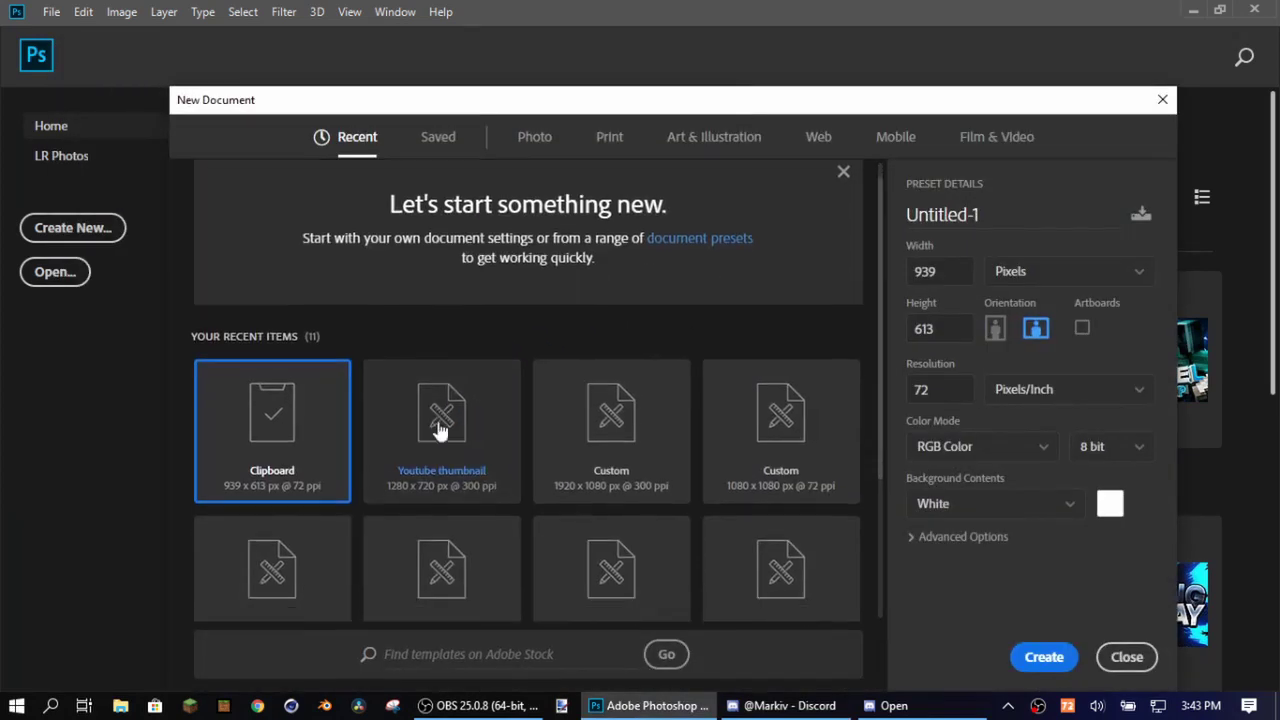
{"action": "scroll", "coordinate": [440, 428], "scroll_direction": "down", "scroll_amount": 4}
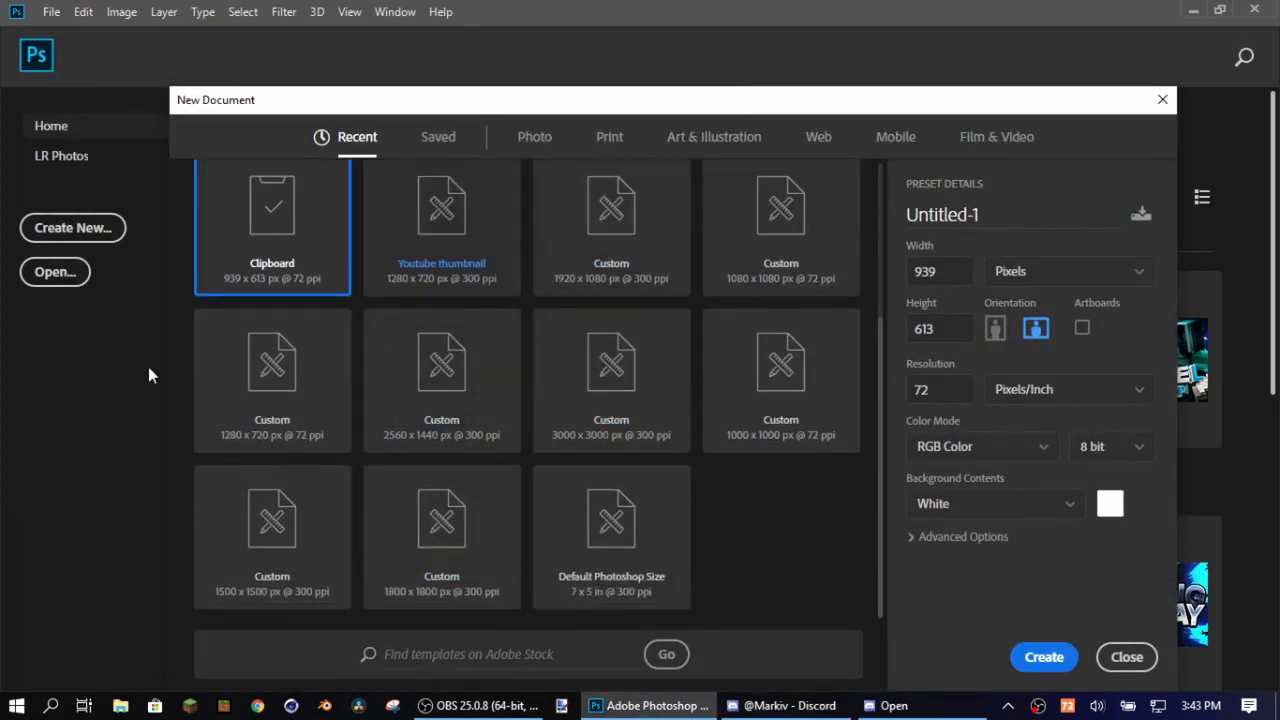
{"action": "left_click", "coordinate": [812, 205]}
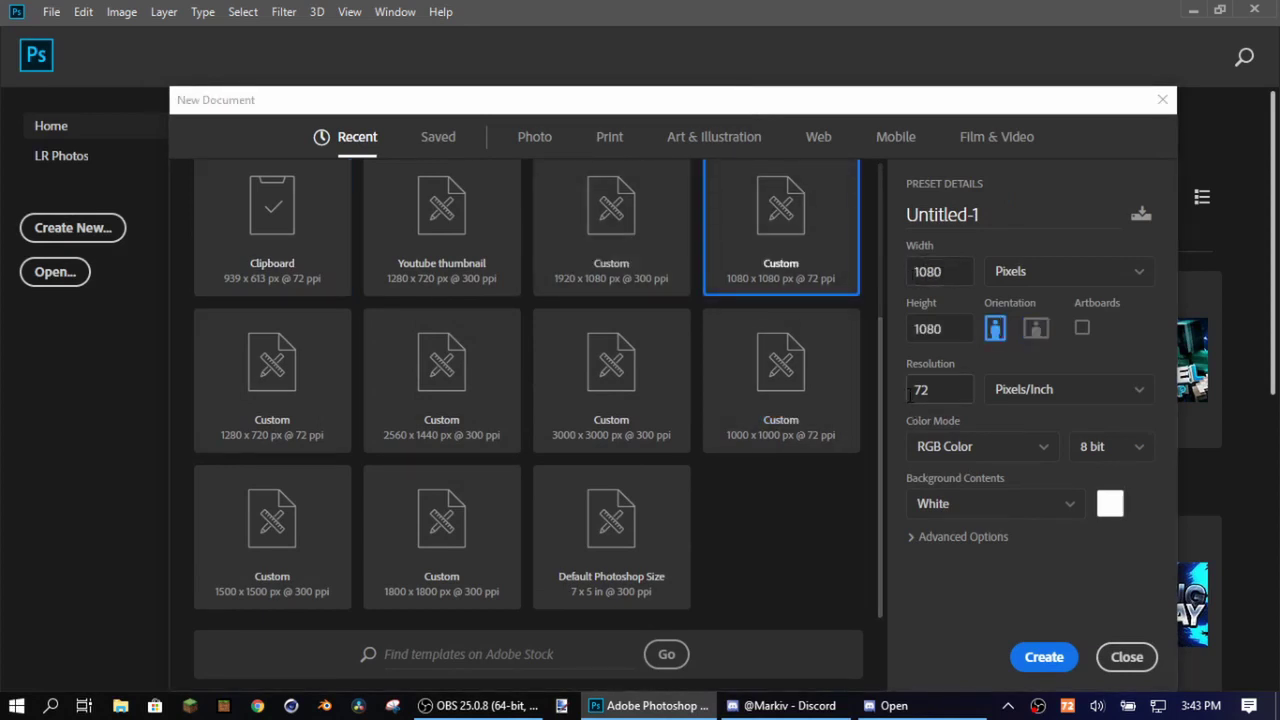
{"action": "left_click", "coordinate": [1044, 660]}
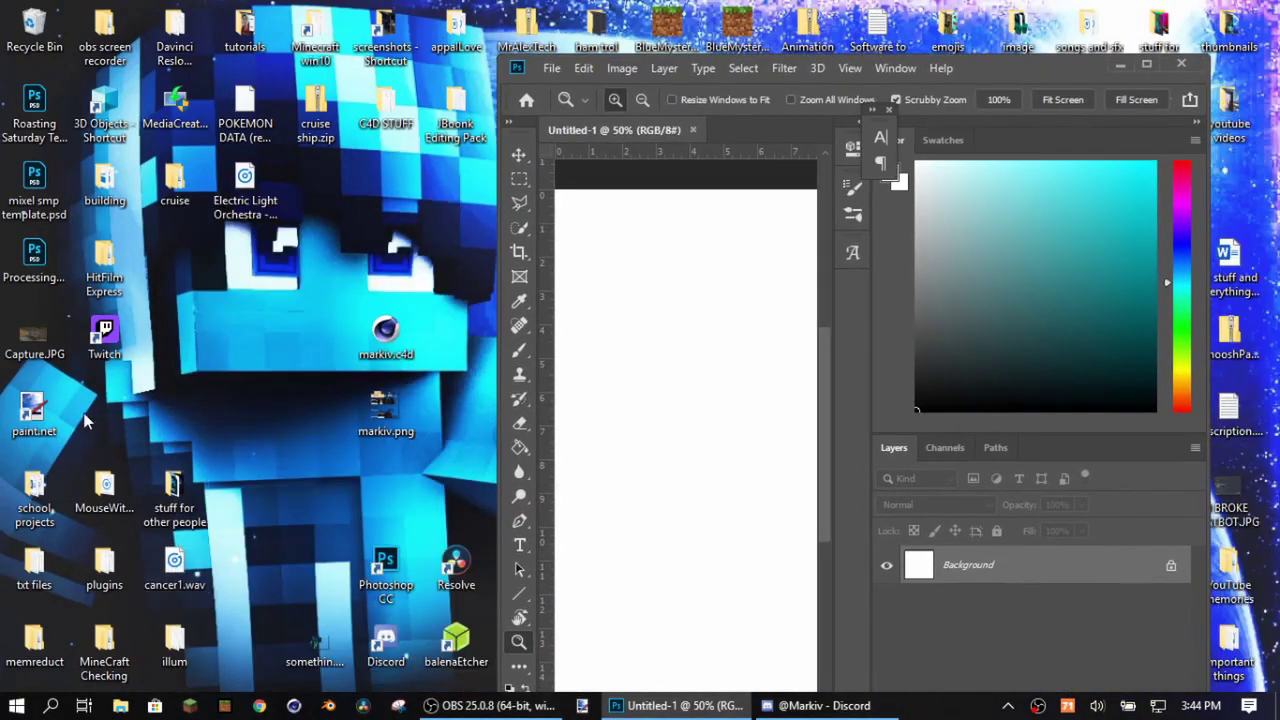
Step: Place the tutorial0026 render from the desktop into the blank Untitled-1 document and maximize the Photoshop window
{"action": "left_click_drag", "start_coordinate": [998, 76], "coordinate": [444, 121]}
{"action": "left_click_drag", "start_coordinate": [814, 348], "coordinate": [141, 362]}
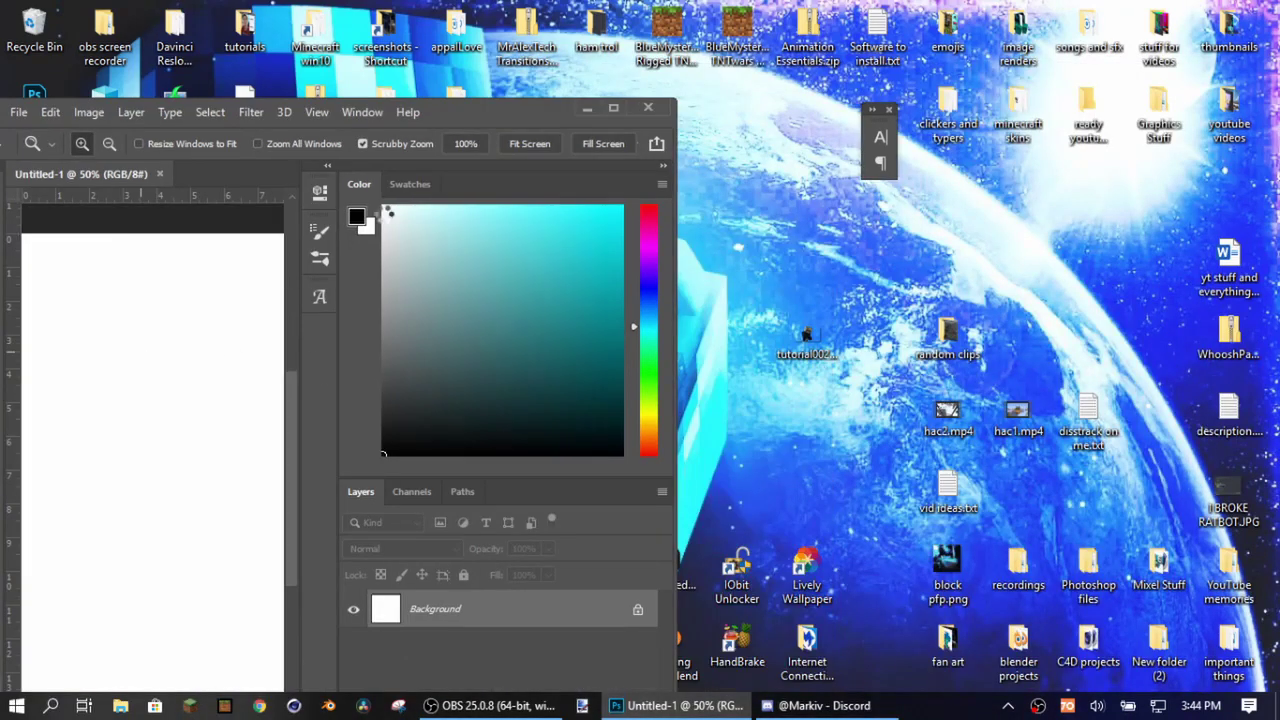
{"action": "left_click", "coordinate": [614, 106]}
{"action": "left_click_drag", "start_coordinate": [373, 324], "coordinate": [491, 323]}
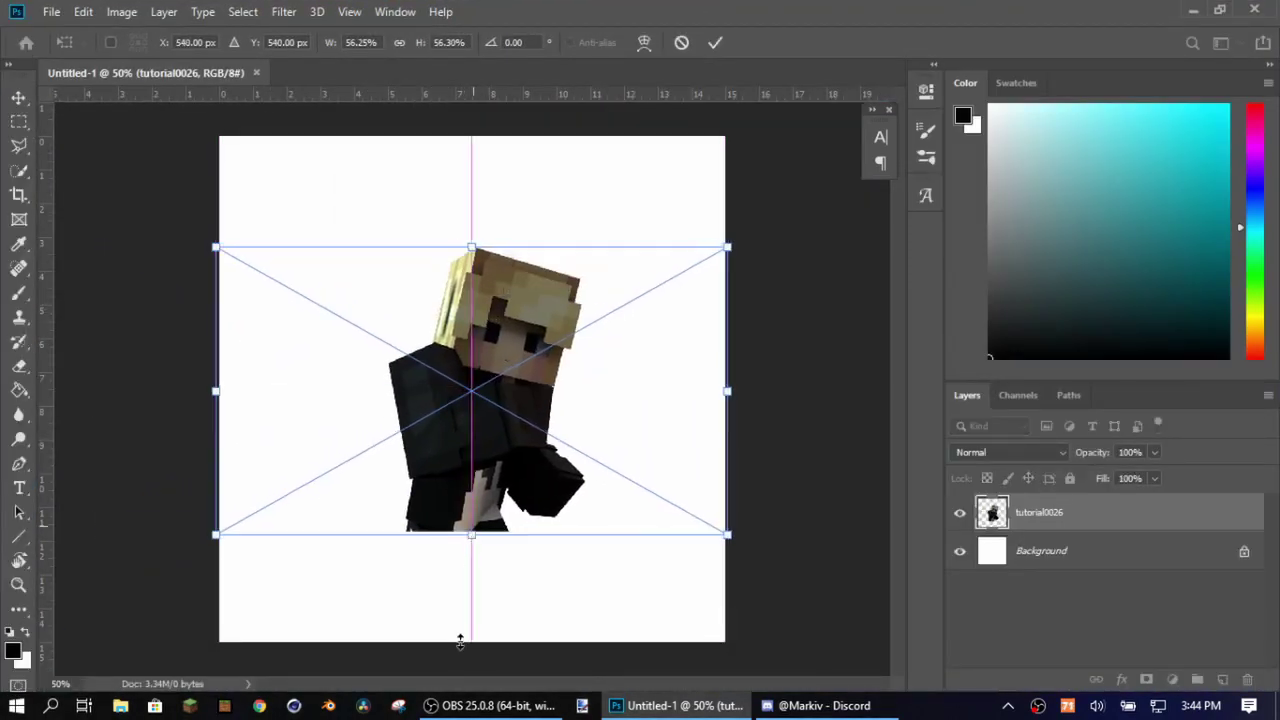
Step: Enlarge and position the placed render so the character's head and torso fill the canvas, commit it, and rasterize its layer
{"action": "left_click_drag", "start_coordinate": [460, 642], "coordinate": [468, 717]}
{"action": "left_click_drag", "start_coordinate": [497, 284], "coordinate": [484, 108]}
{"action": "left_click_drag", "start_coordinate": [451, 254], "coordinate": [449, 281]}
{"action": "key", "text": "Return"}
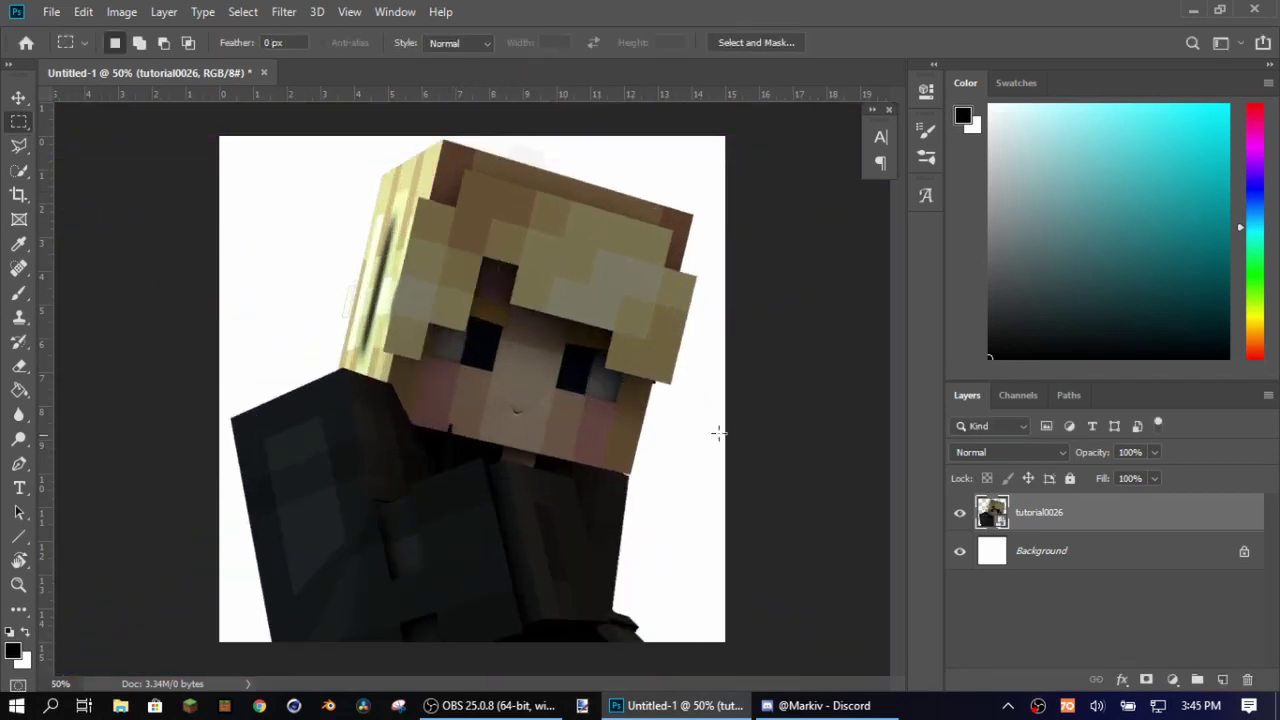
{"action": "right_click", "coordinate": [1068, 512]}
{"action": "left_click", "coordinate": [870, 333]}
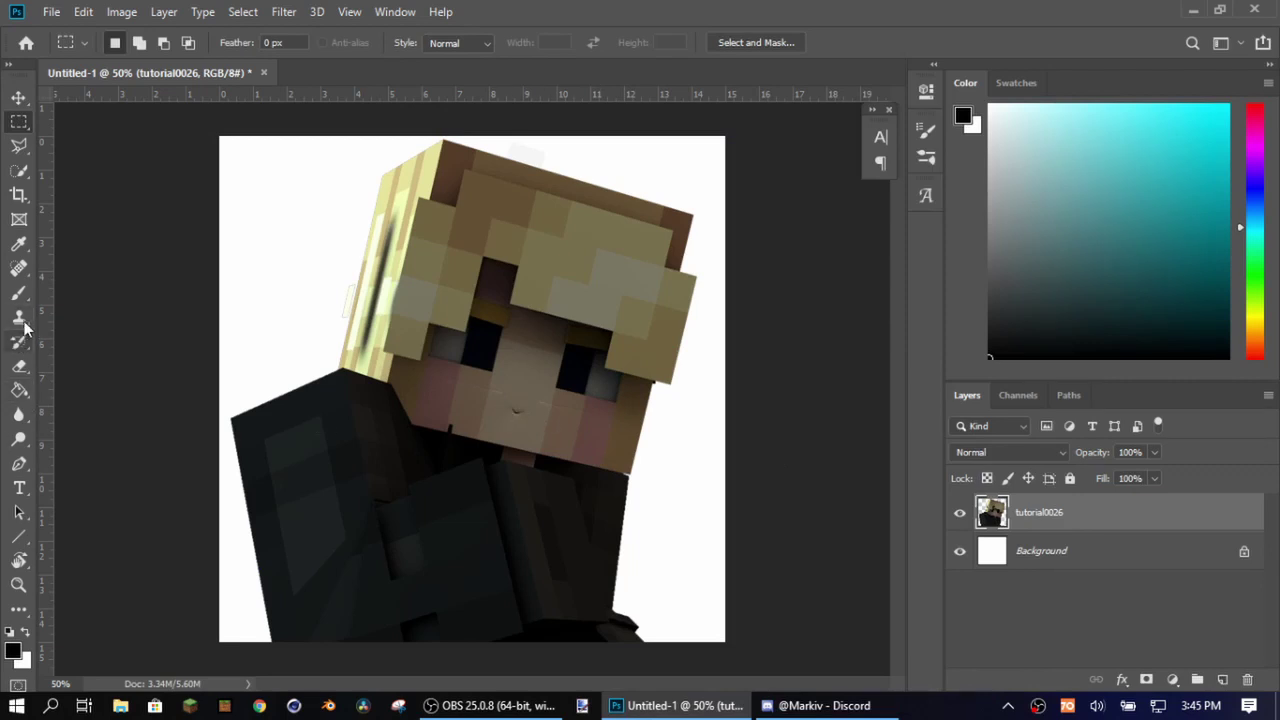
Step: Remove the mouth and the thin line marks on the character's face with the Spot Healing Brush
{"action": "left_click", "coordinate": [18, 172]}
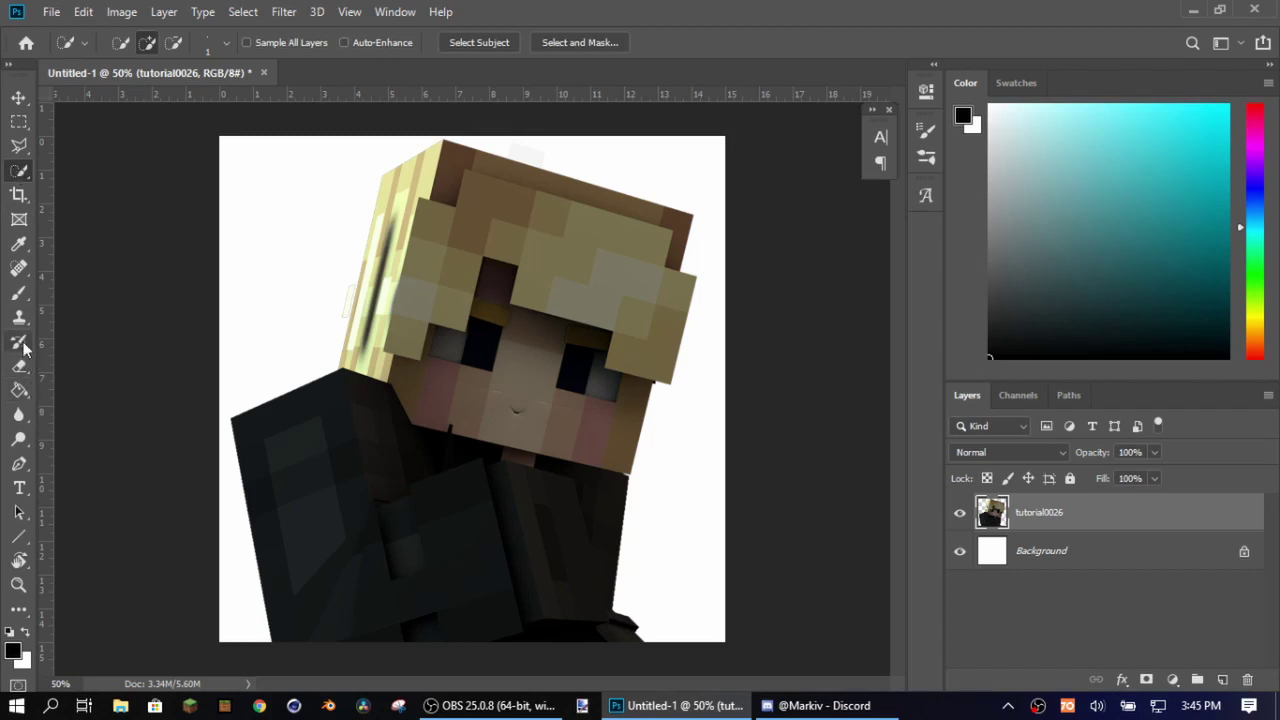
{"action": "left_click", "coordinate": [18, 270]}
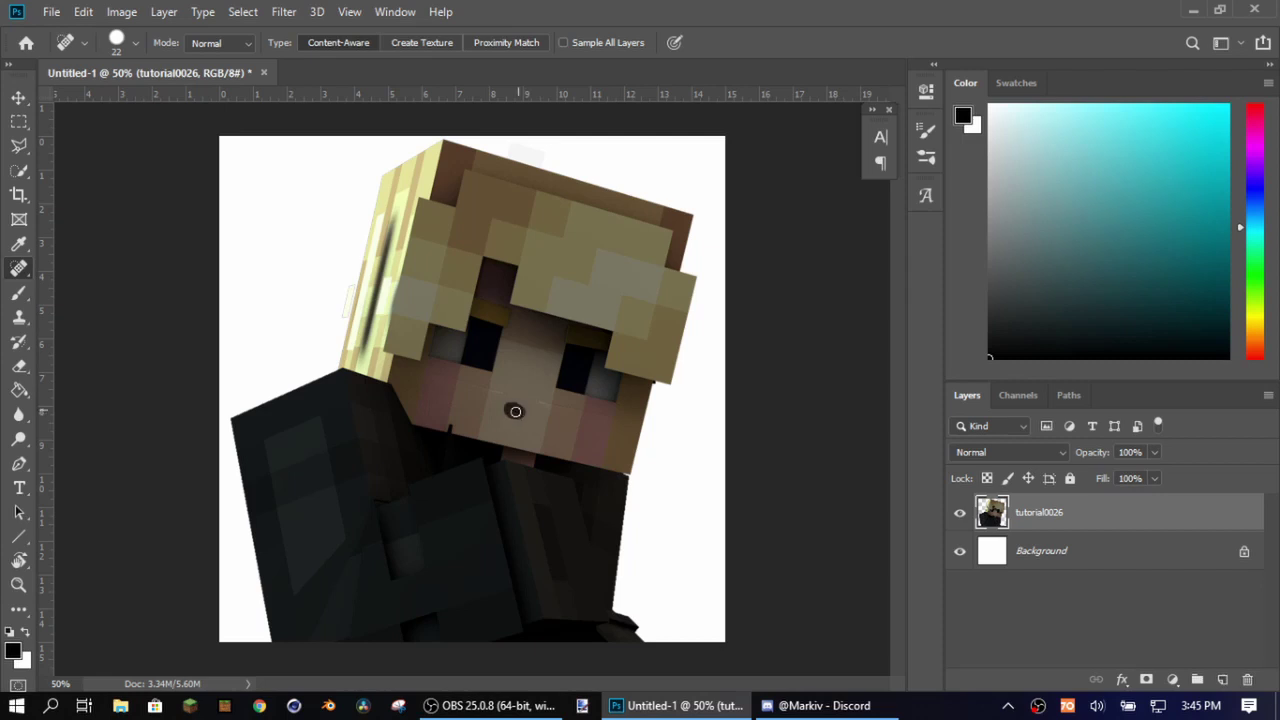
{"action": "left_click", "coordinate": [514, 410]}
{"action": "left_click", "coordinate": [502, 393]}
{"action": "left_click", "coordinate": [544, 404]}
{"action": "left_click", "coordinate": [468, 384]}
{"action": "left_click_drag", "start_coordinate": [449, 377], "coordinate": [436, 375]}
{"action": "left_click_drag", "start_coordinate": [584, 411], "coordinate": [558, 406]}
{"action": "left_click", "coordinate": [596, 423]}
Step: Duplicate the rasterized character onto a new layer and align the copy with the original
{"action": "key", "text": "m"}
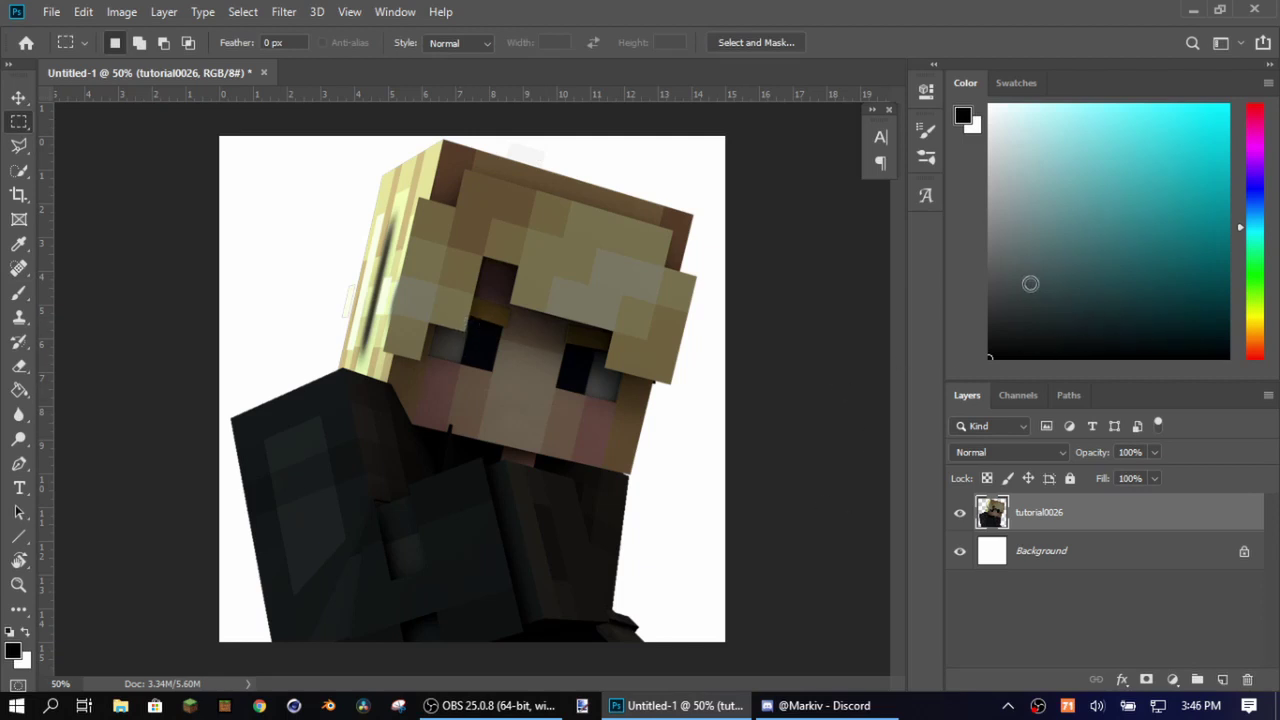
{"action": "key", "text": "ctrl+t"}
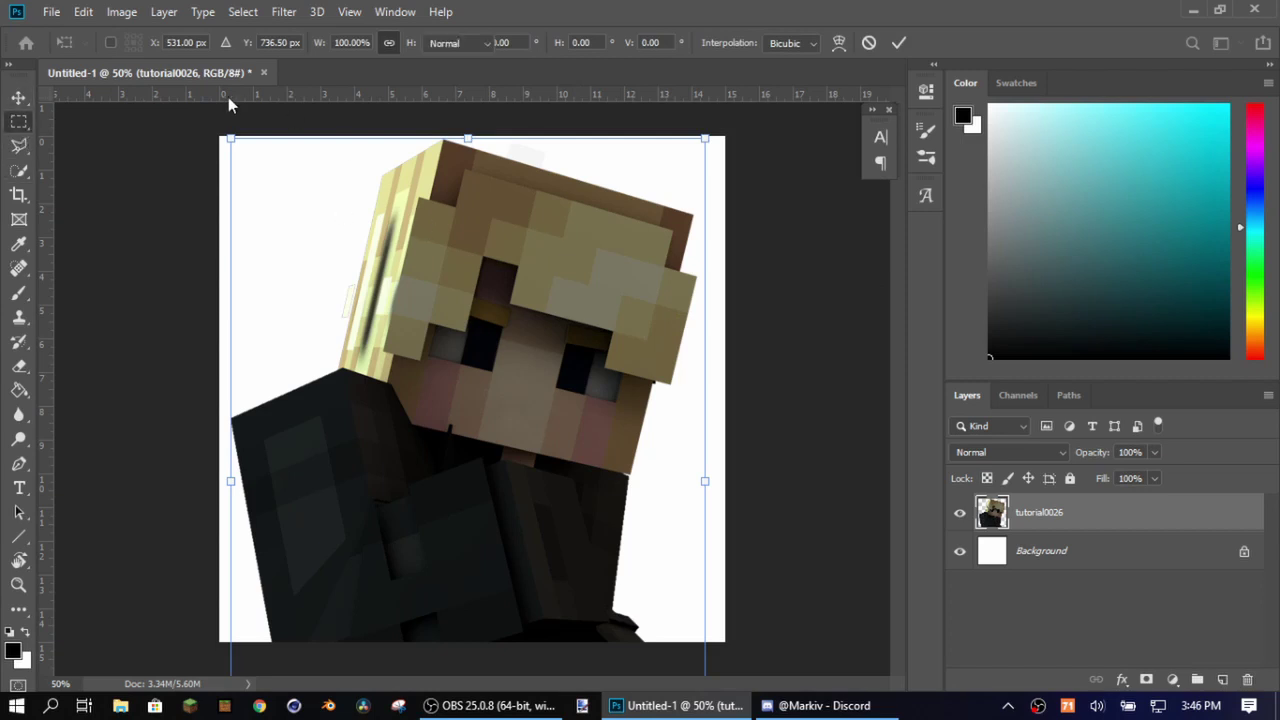
{"action": "key", "text": "Return"}
{"action": "left_click_drag", "start_coordinate": [205, 115], "coordinate": [746, 506]}
{"action": "key", "text": "ctrl+j"}
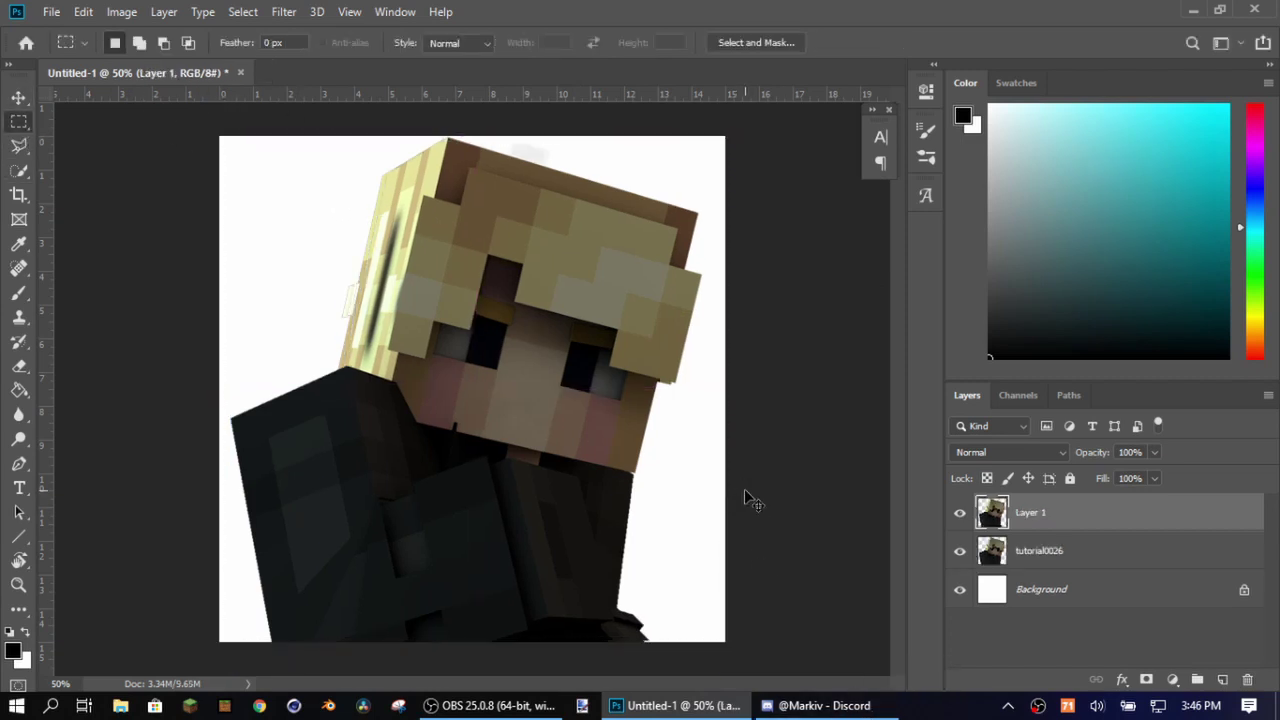
{"action": "key", "text": "ctrl+t"}
{"action": "mouse_move", "coordinate": [635, 403]}
{"action": "left_mouse_down"}
{"action": "mouse_move", "coordinate": [720, 405]}
{"action": "mouse_move", "coordinate": [643, 410]}
{"action": "left_mouse_up"}
{"action": "left_click", "coordinate": [19, 121]}
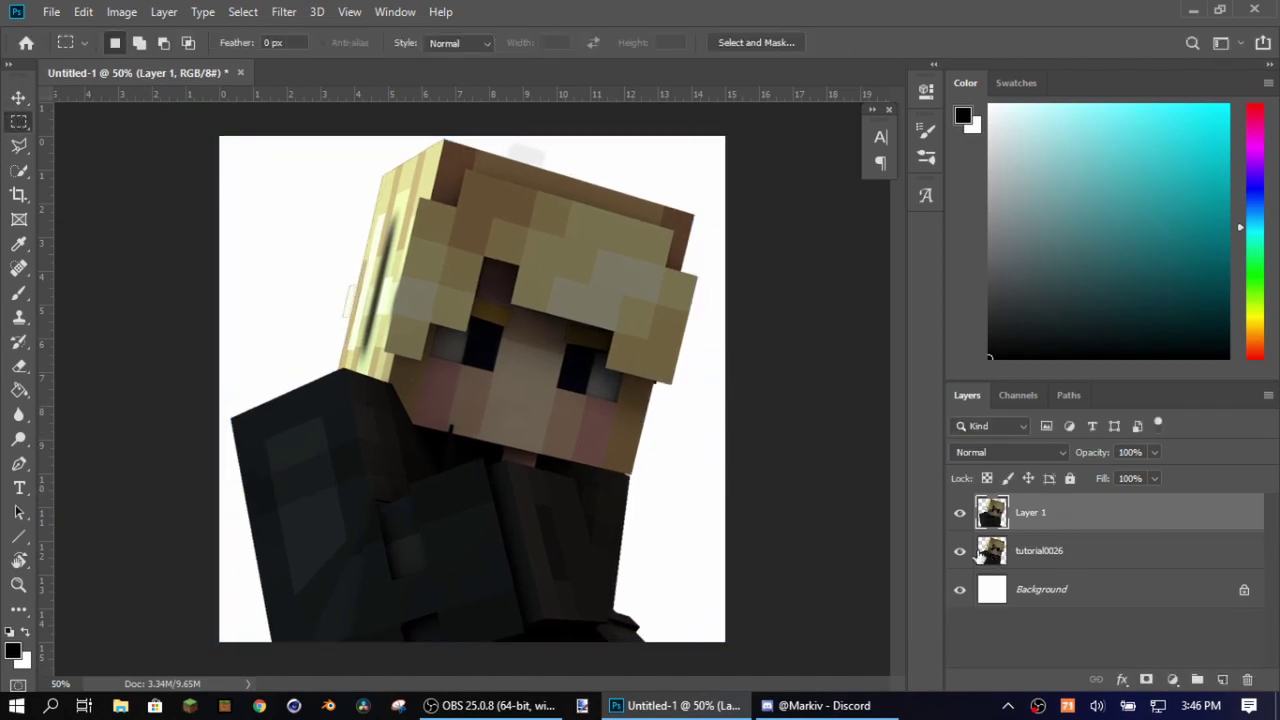
Step: Hide the original tutorial0026 layer so only the duplicated character layer shows above the background
{"action": "left_click", "coordinate": [959, 551]}
{"action": "right_click", "coordinate": [1093, 510]}
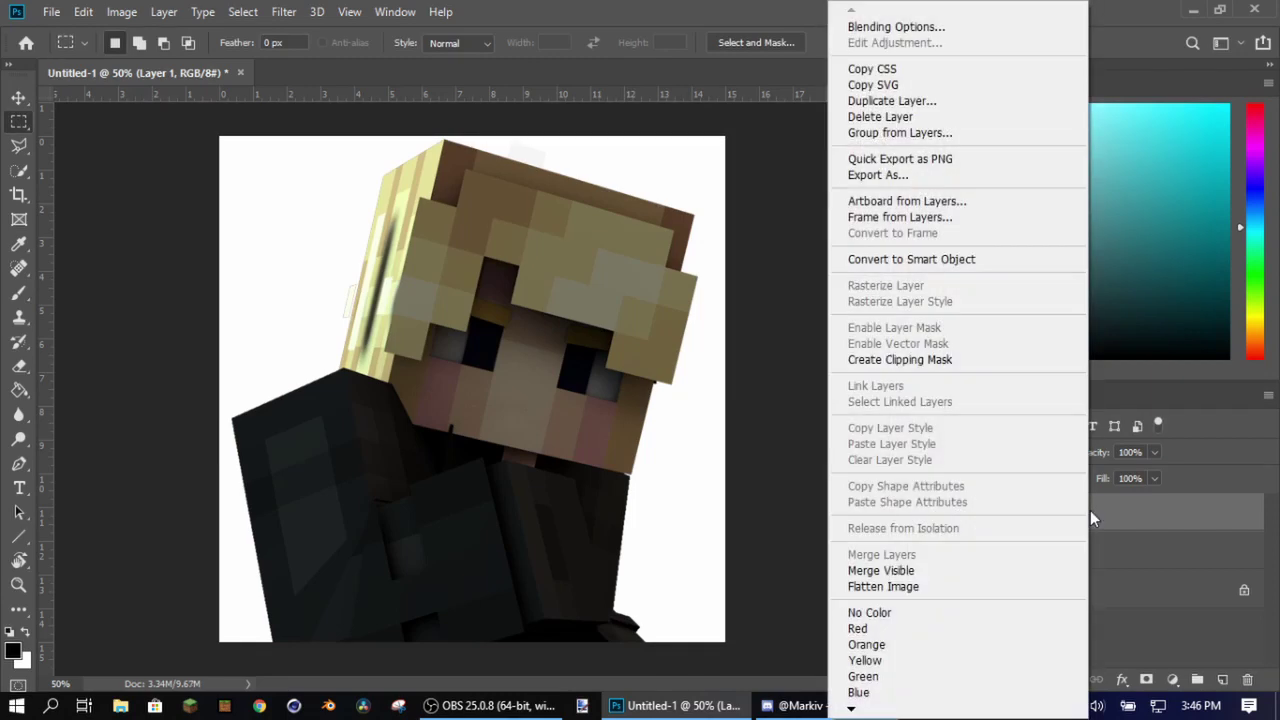
{"action": "left_click", "coordinate": [1195, 503]}
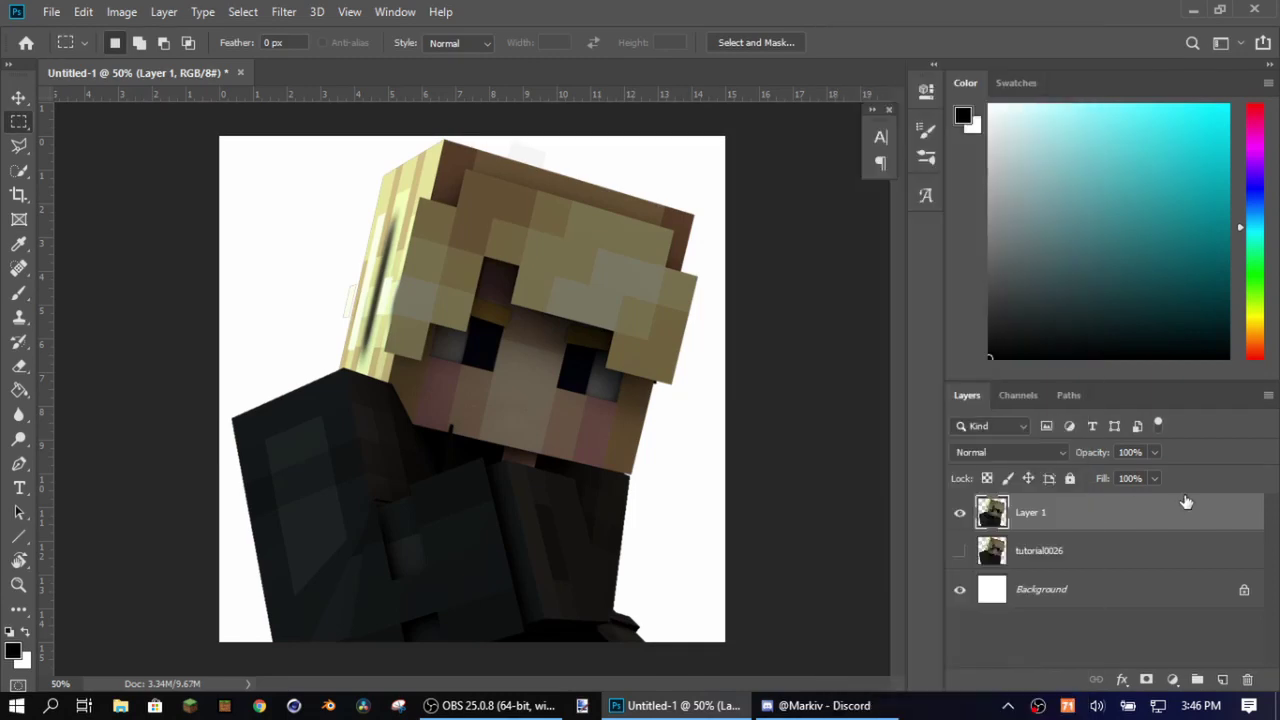
Step: Open Insanity Pack.psd from the Graphics Stuff folder on the desktop in Photoshop
{"action": "double_click", "coordinate": [1064, 10]}
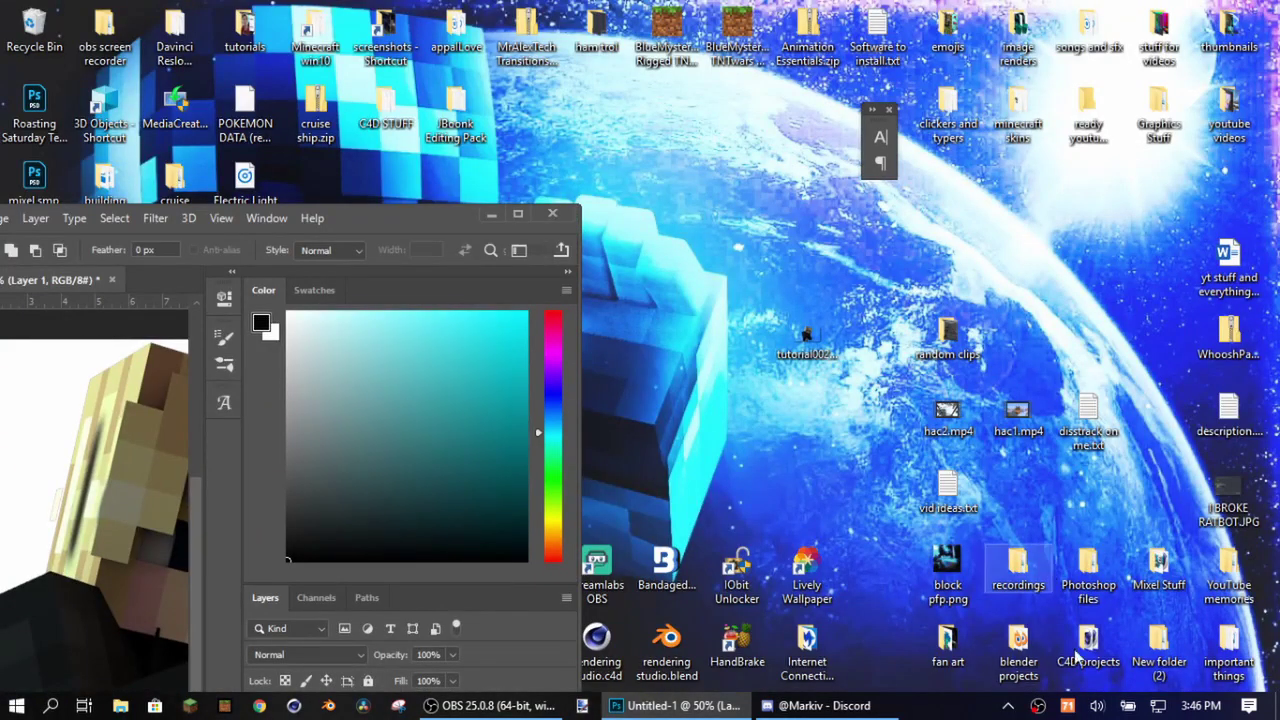
{"action": "double_click", "coordinate": [1185, 104]}
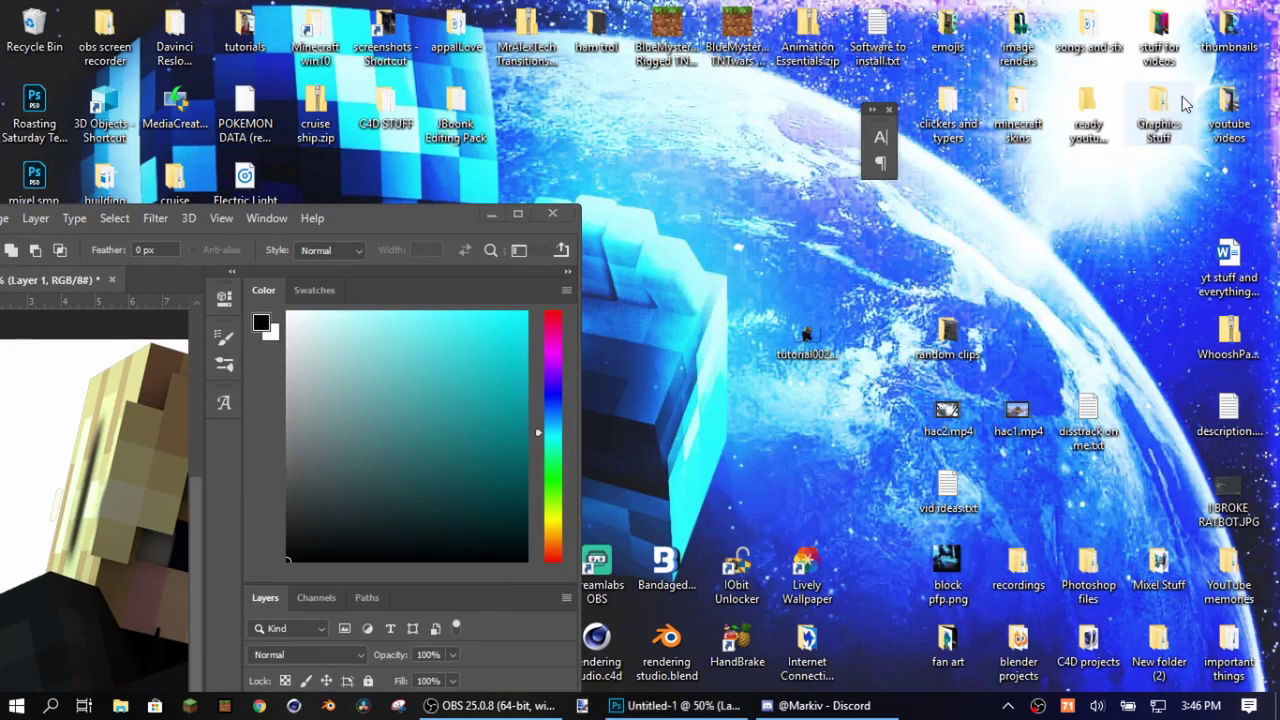
{"action": "double_click", "coordinate": [1180, 108]}
{"action": "left_click_drag", "start_coordinate": [548, 12], "coordinate": [874, 143]}
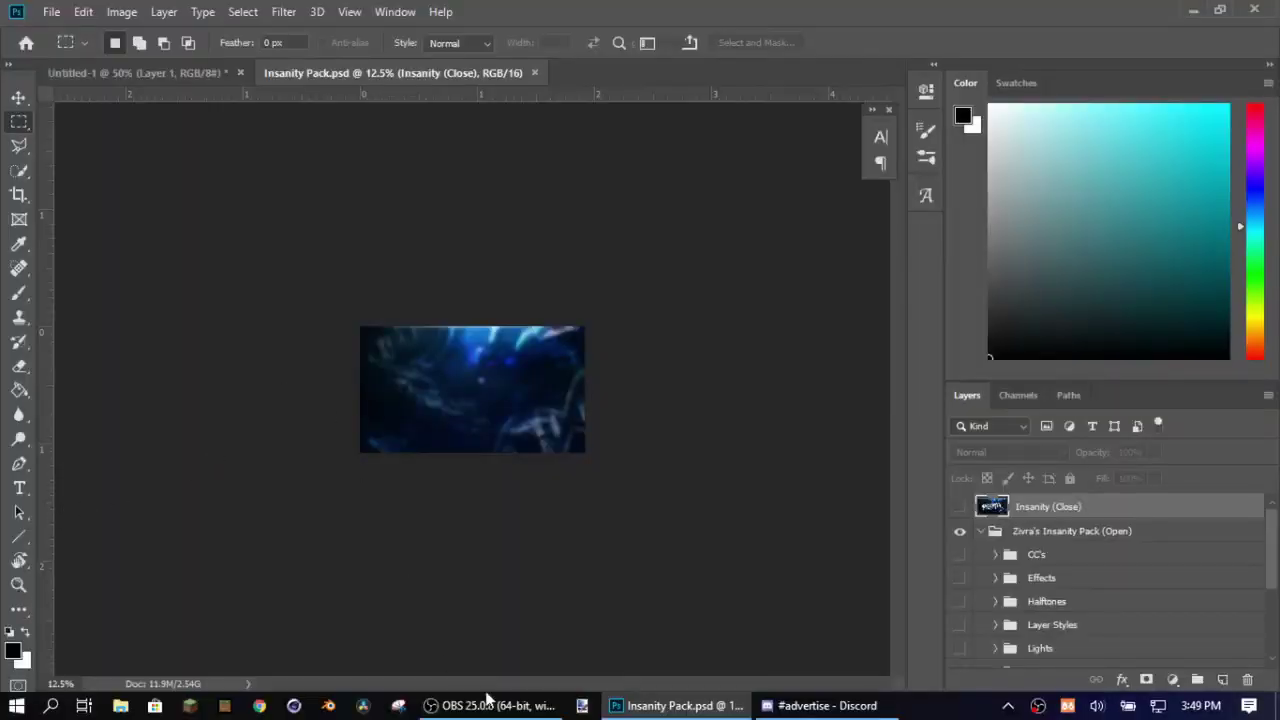
Step: Look through the folders of Zivra's Insanity Pack, then show and expand the CC's group
{"action": "key", "text": "z"}
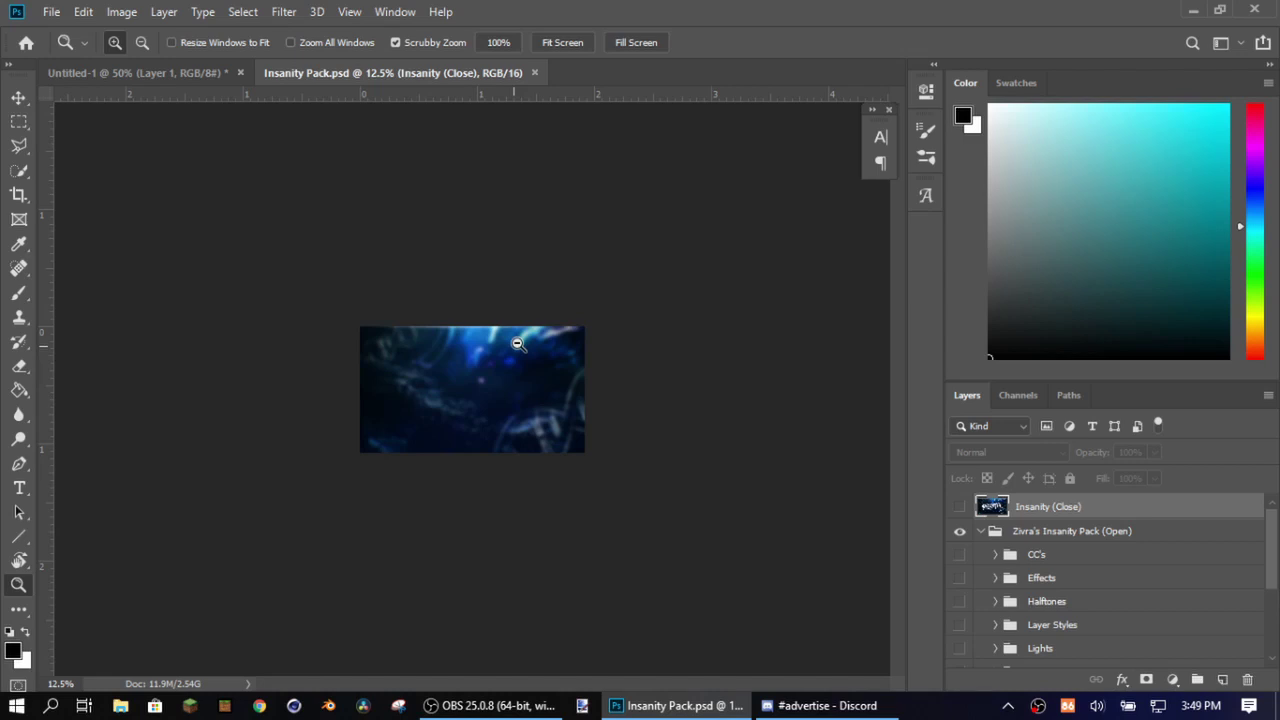
{"action": "left_click_drag", "start_coordinate": [529, 330], "coordinate": [534, 351]}
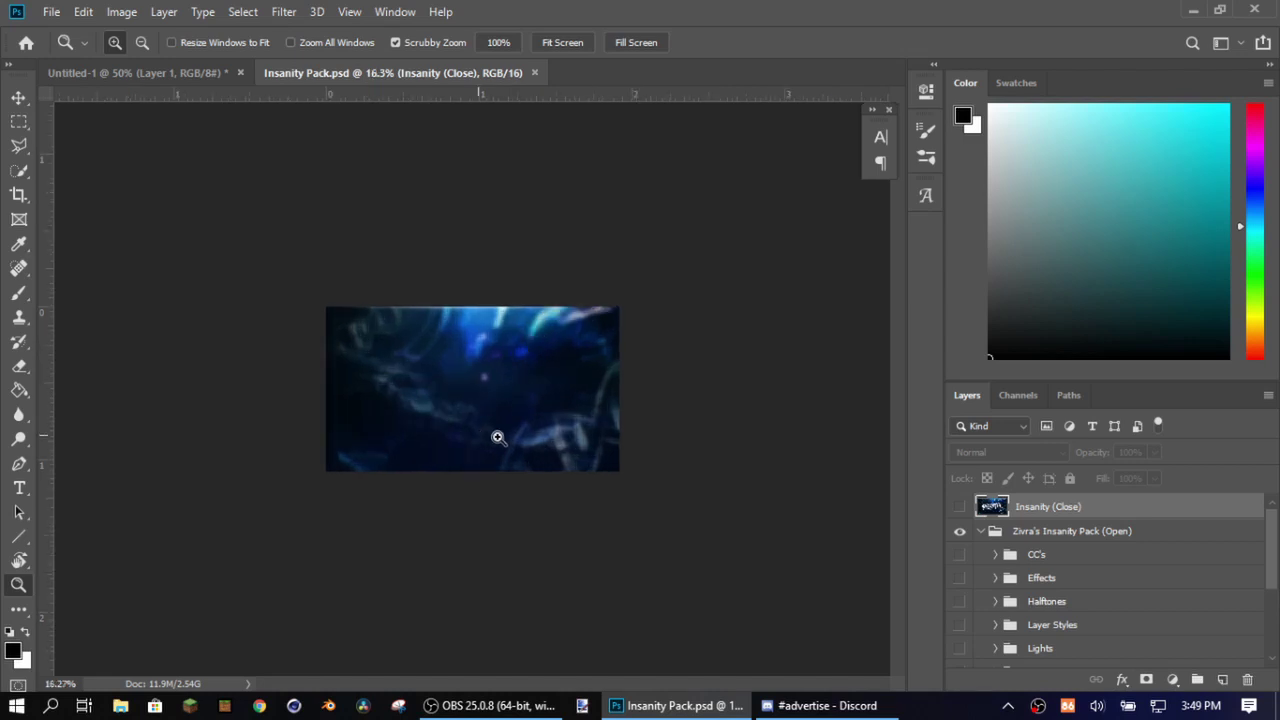
{"action": "scroll", "coordinate": [1060, 560], "scroll_direction": "down", "scroll_amount": 3}
{"action": "scroll", "coordinate": [1080, 590], "scroll_direction": "up", "scroll_amount": 3}
{"action": "scroll", "coordinate": [1075, 585], "scroll_direction": "down", "scroll_amount": 1}
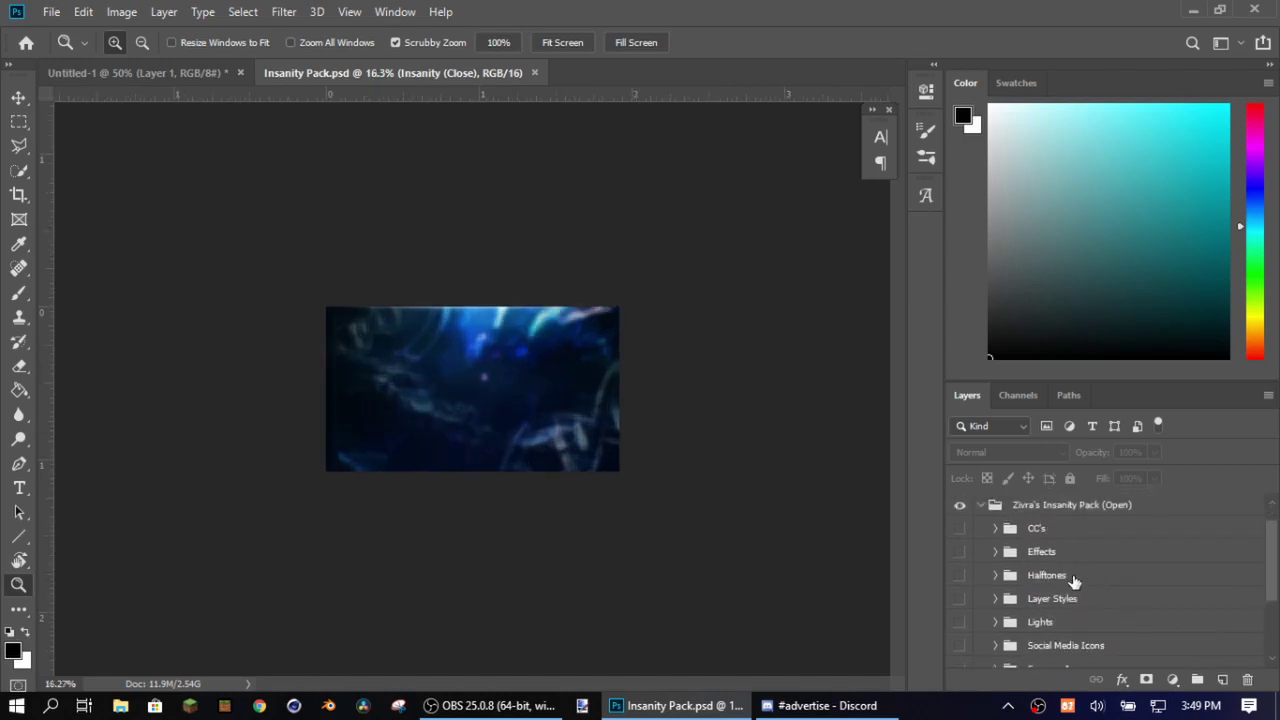
{"action": "scroll", "coordinate": [1073, 580], "scroll_direction": "down", "scroll_amount": 5}
{"action": "scroll", "coordinate": [1057, 600], "scroll_direction": "up", "scroll_amount": 6}
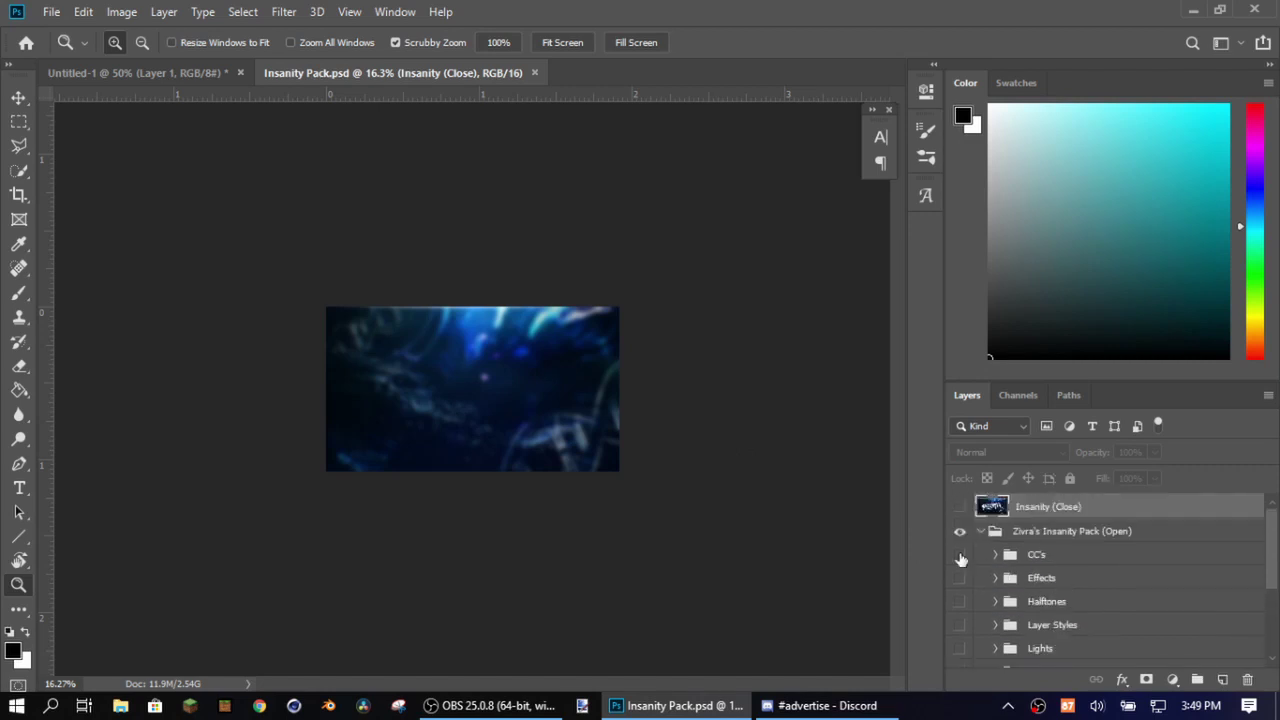
{"action": "left_click", "coordinate": [960, 533]}
{"action": "left_click", "coordinate": [960, 533]}
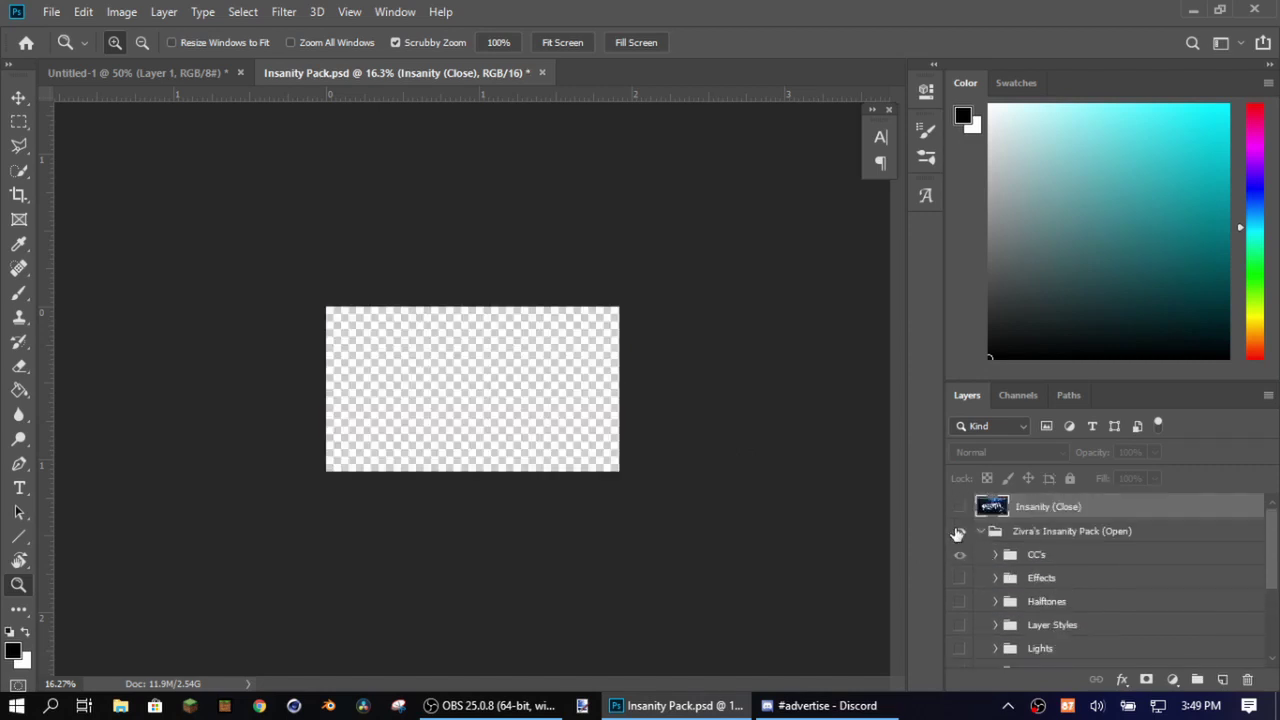
{"action": "left_click", "coordinate": [960, 533]}
{"action": "left_click", "coordinate": [997, 557]}
{"action": "scroll", "coordinate": [1035, 570], "scroll_direction": "down", "scroll_amount": 2}
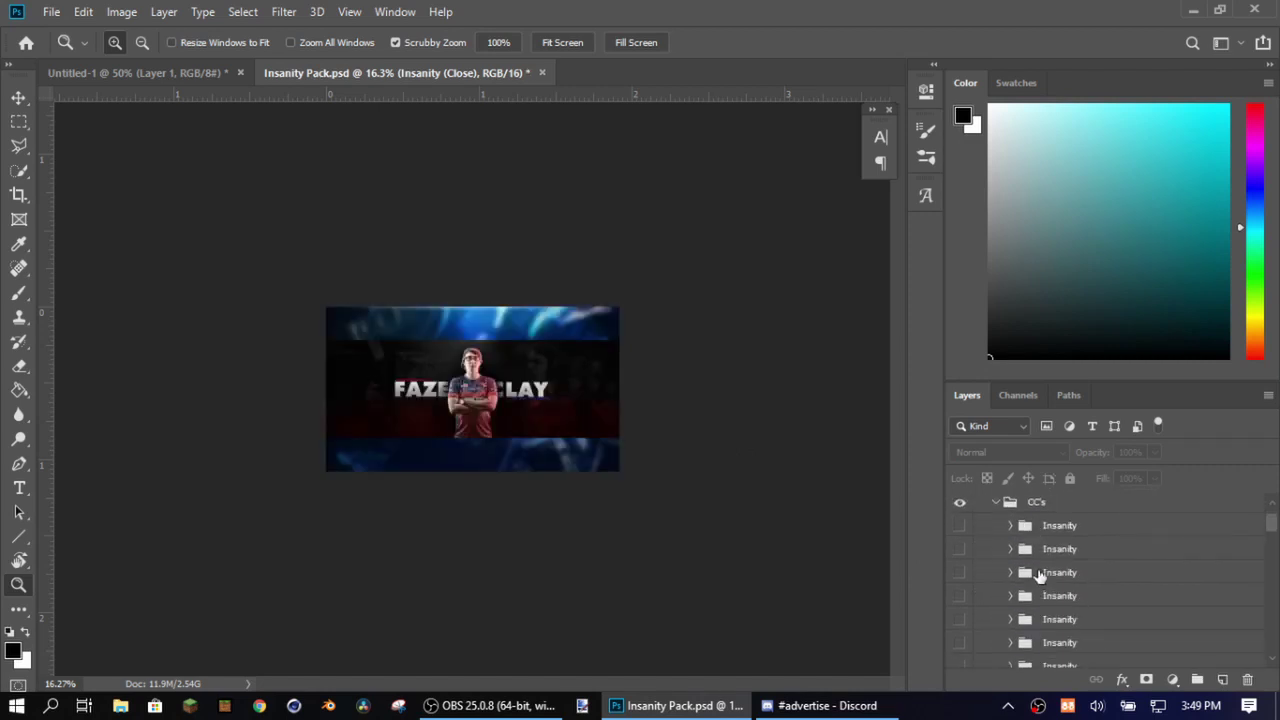
Step: Copy the first Insanity color correction folder from the CC's group into Untitled-1 above the character layer
{"action": "left_click", "coordinate": [960, 527]}
{"action": "left_click", "coordinate": [961, 528]}
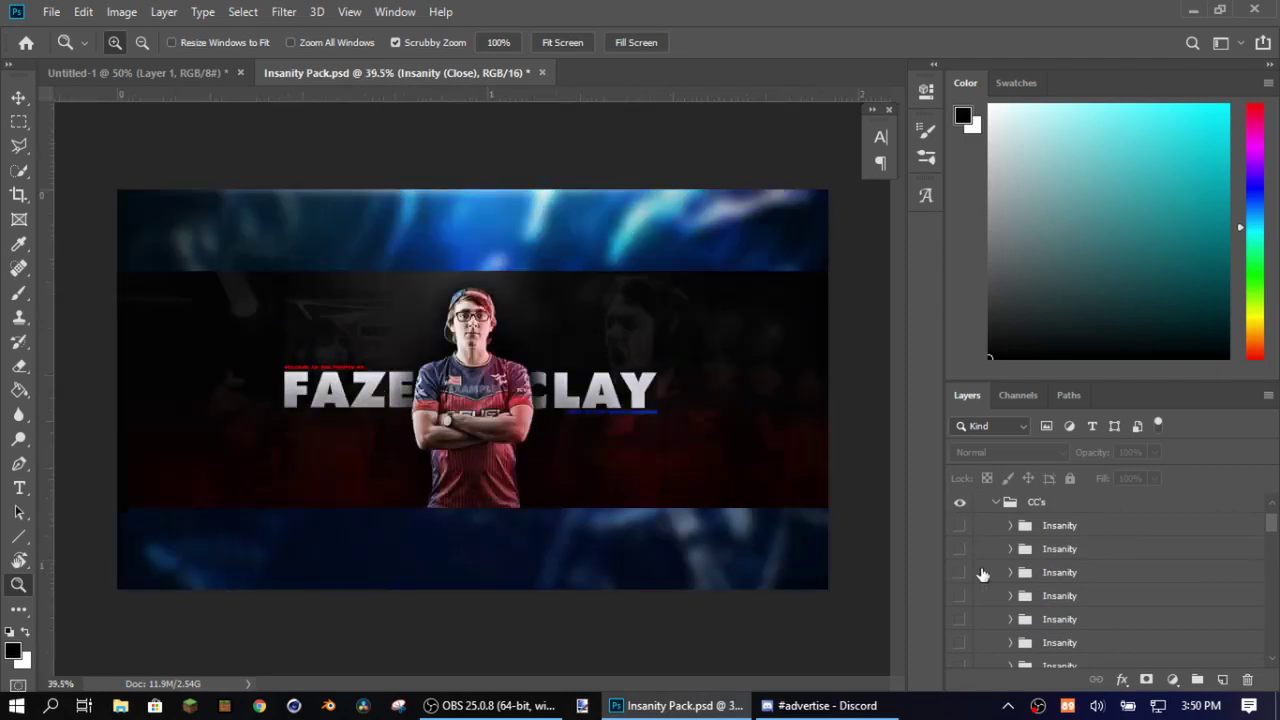
{"action": "left_click", "coordinate": [1087, 576]}
{"action": "left_click", "coordinate": [1065, 527]}
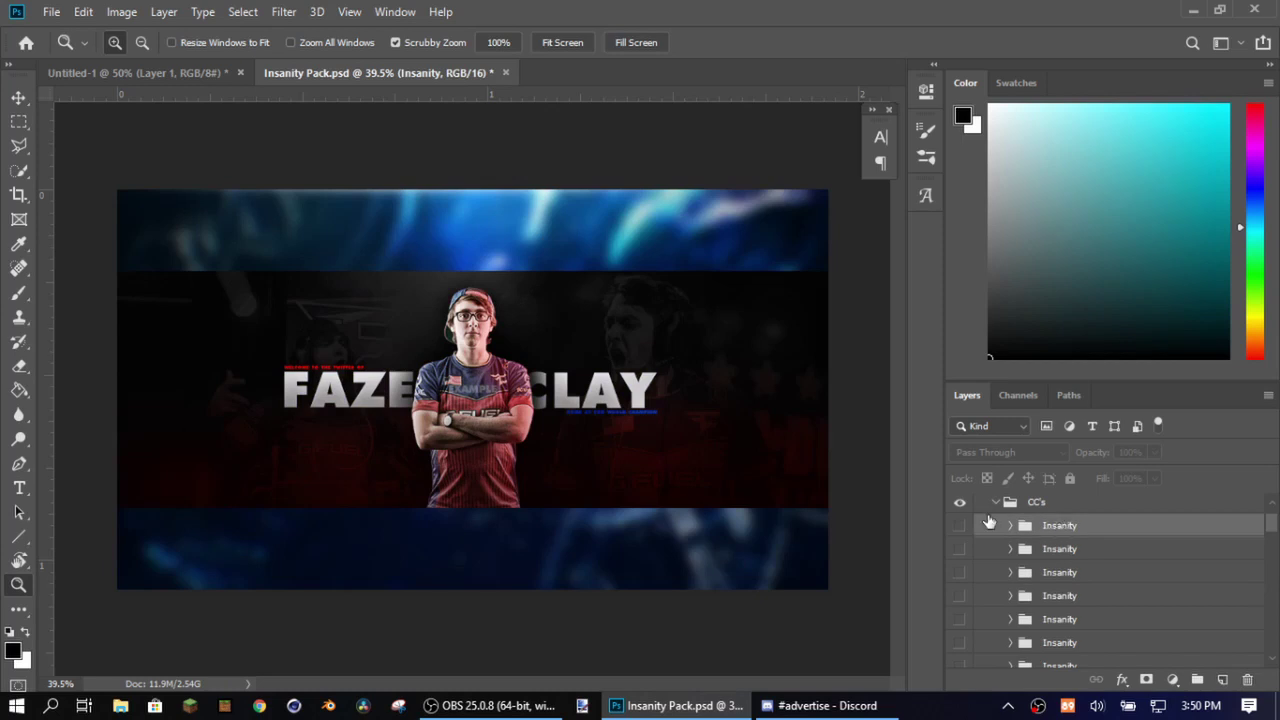
{"action": "left_click_drag", "start_coordinate": [130, 86], "coordinate": [1010, 570]}
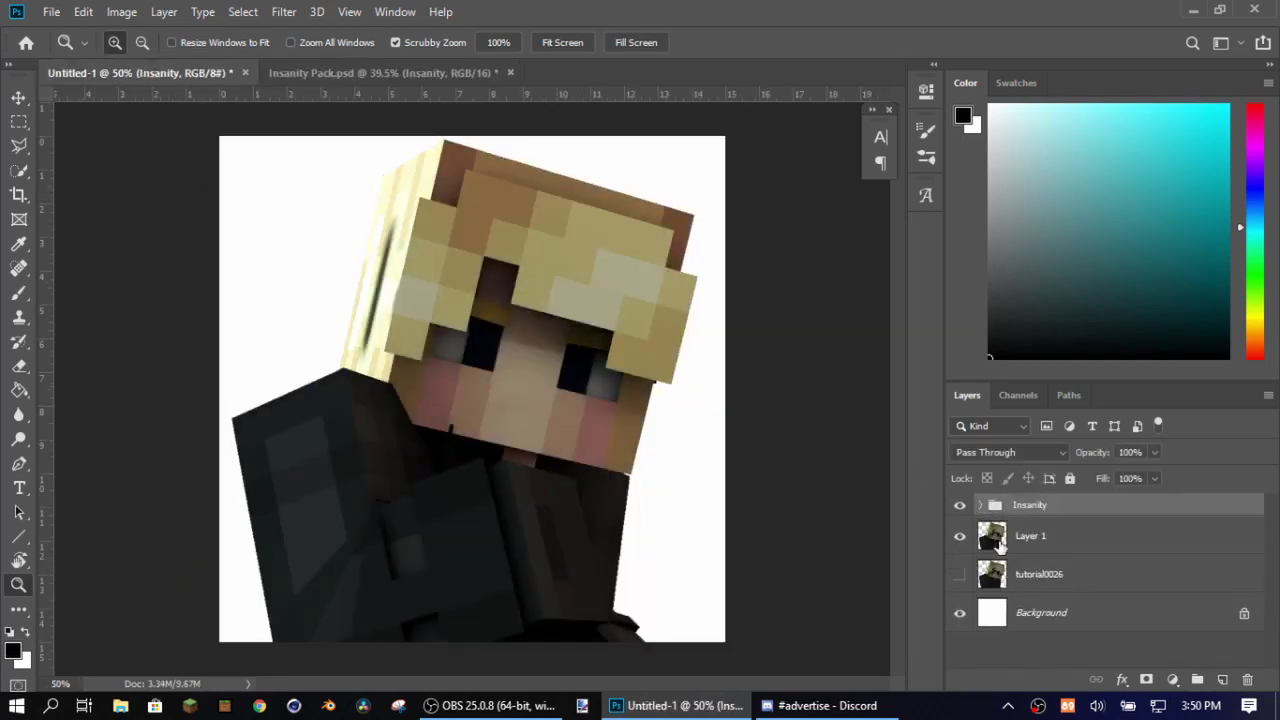
Step: Delete the hidden tutorial0026 layer from Untitled-1
{"action": "left_click", "coordinate": [1047, 573]}
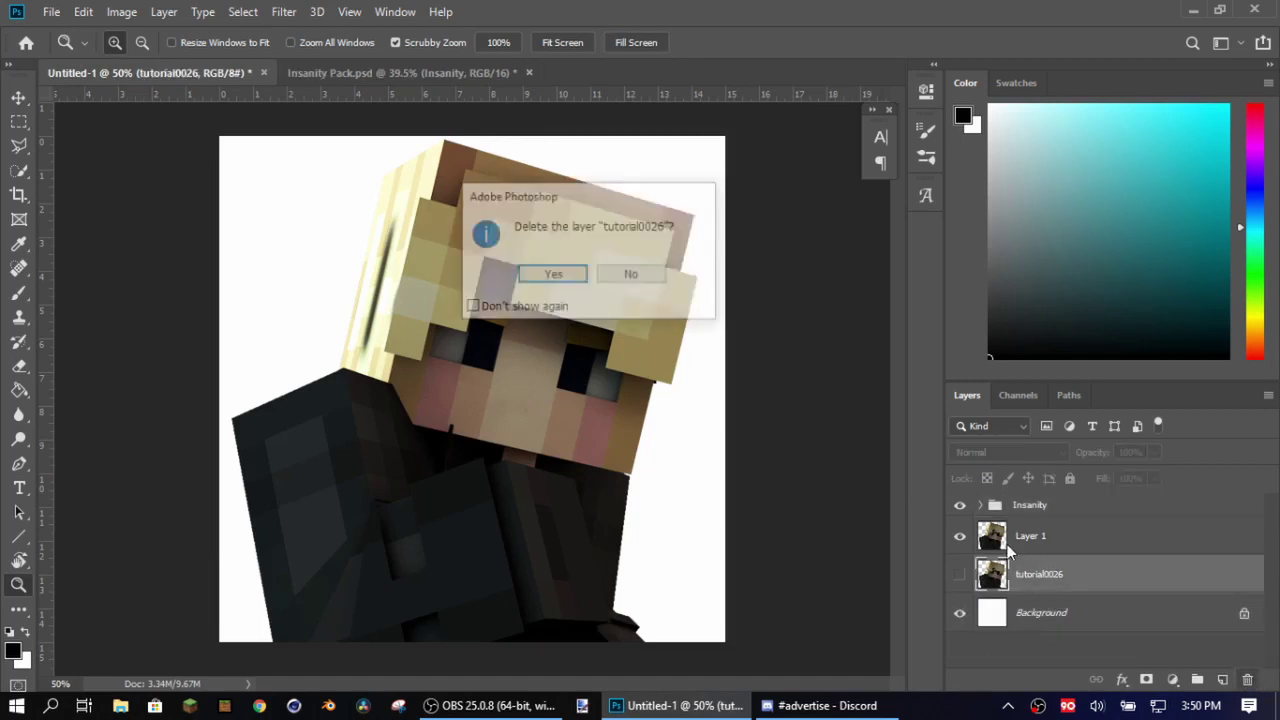
{"action": "left_click", "coordinate": [553, 276]}
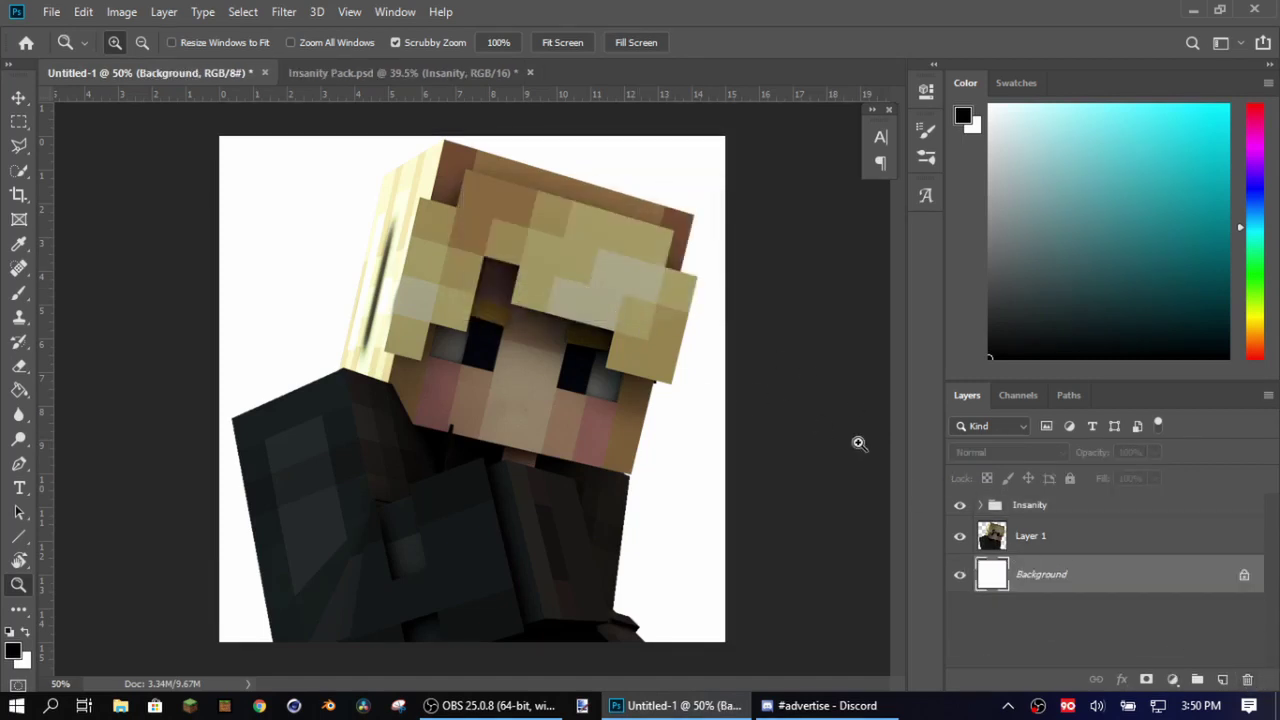
Step: Copy the first Insanity folder from Insanity Pack.psd into Untitled-1 again, above the existing Insanity group
{"action": "left_click", "coordinate": [1025, 505]}
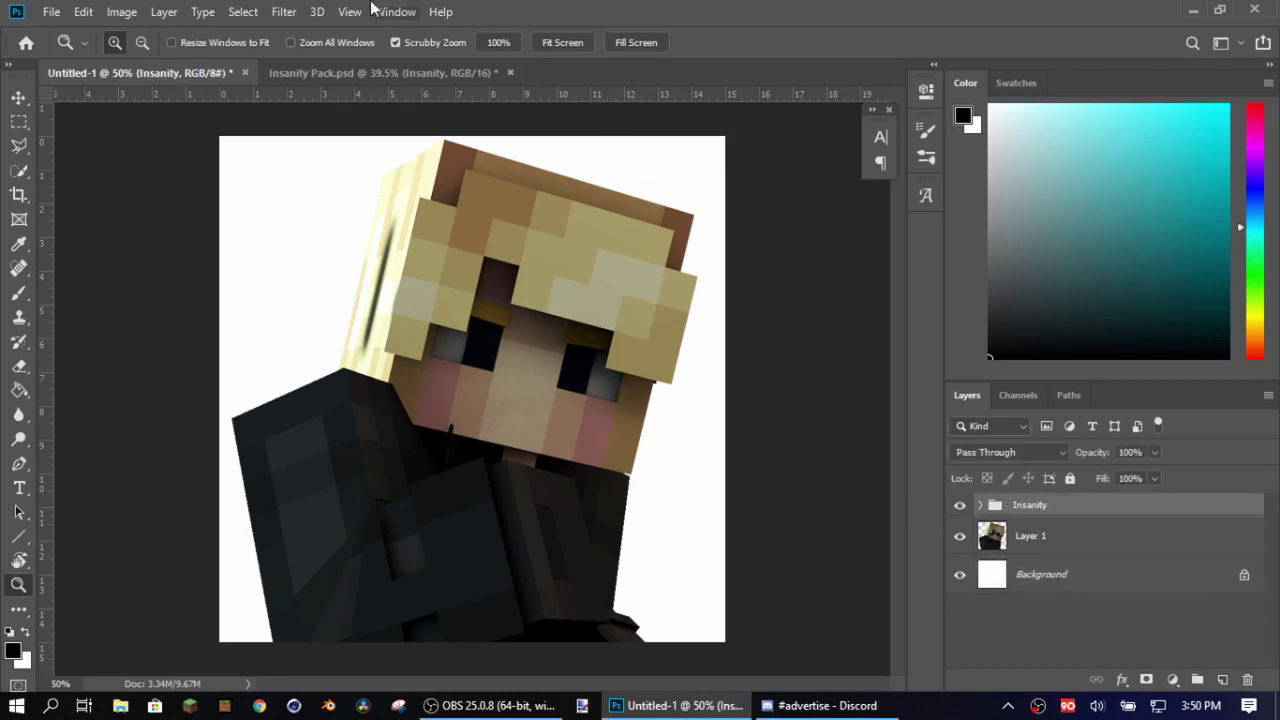
{"action": "left_click", "coordinate": [352, 70]}
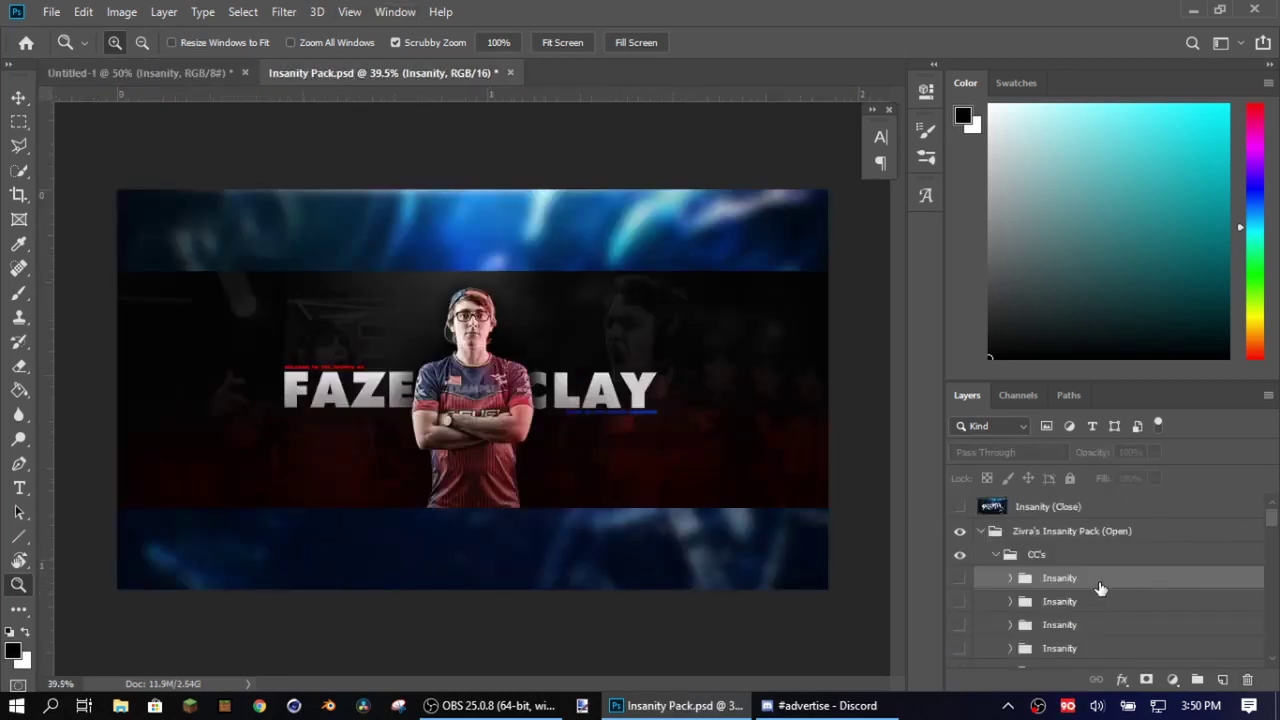
{"action": "left_click_drag", "start_coordinate": [903, 432], "coordinate": [972, 507]}
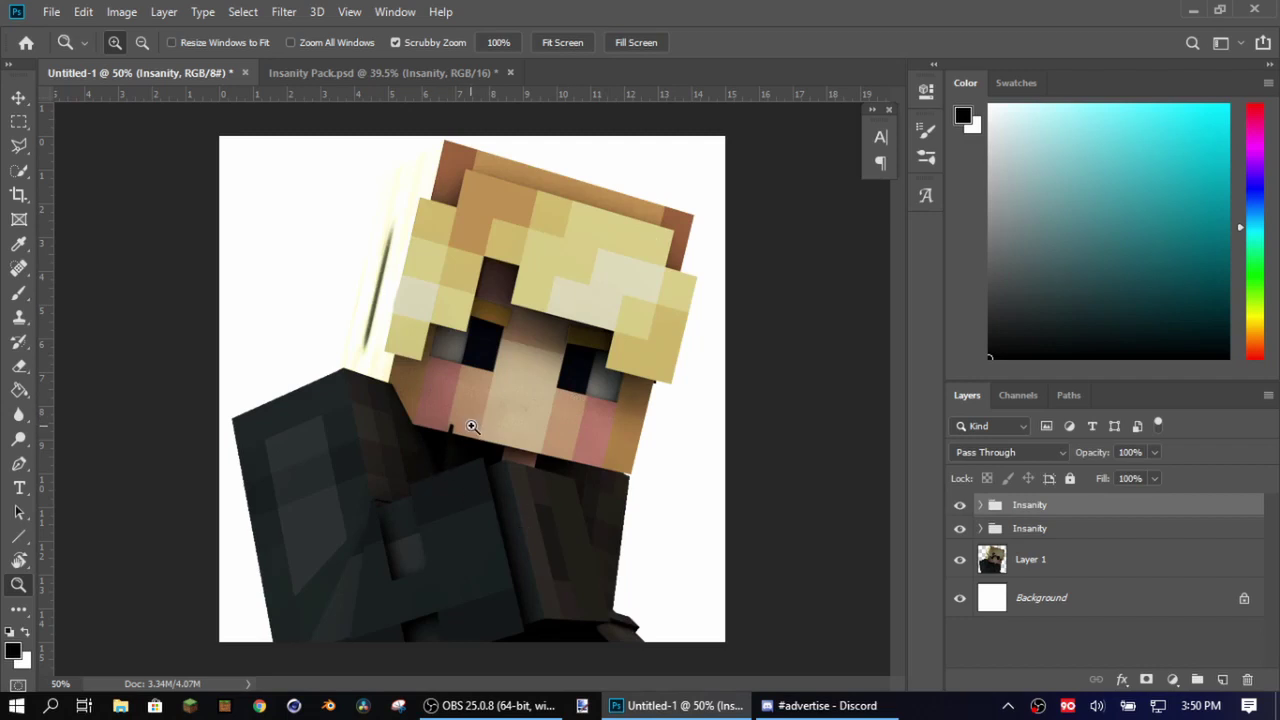
Step: Open Layer 1's layer style settings and enable the Inner Shadow and Inner Glow effects
{"action": "left_click", "coordinate": [18, 121]}
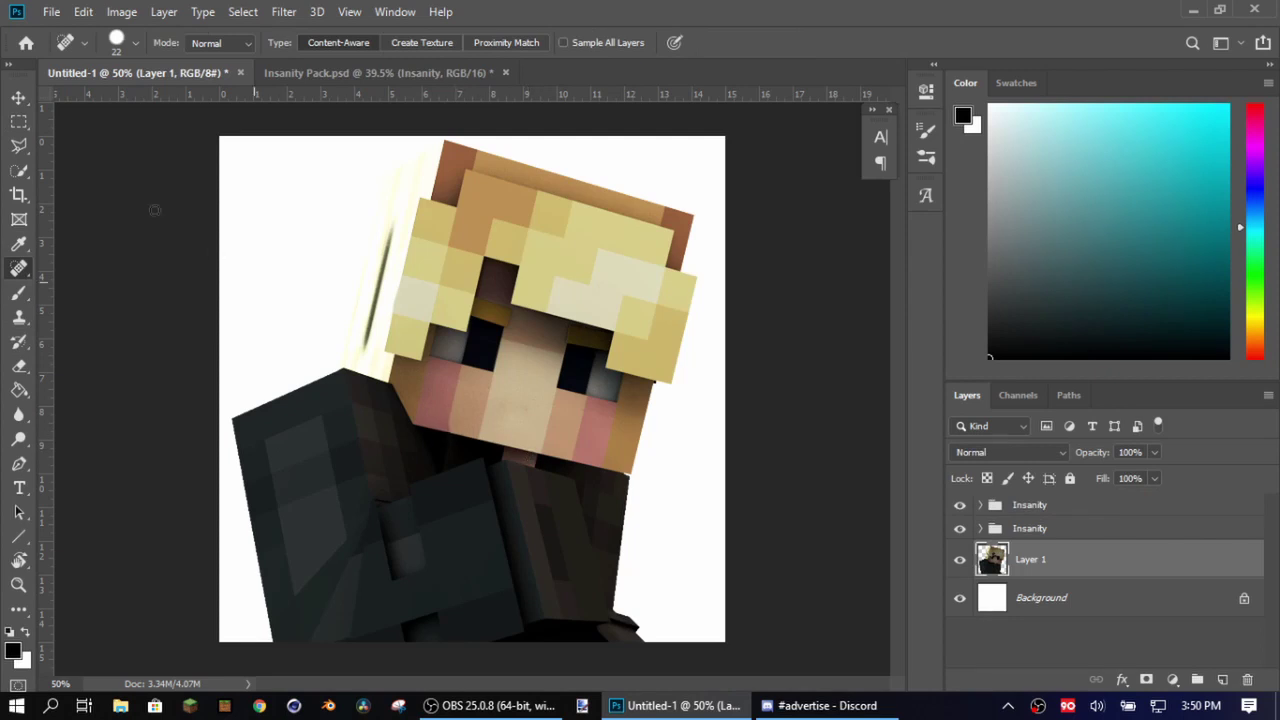
{"action": "left_click", "coordinate": [18, 121]}
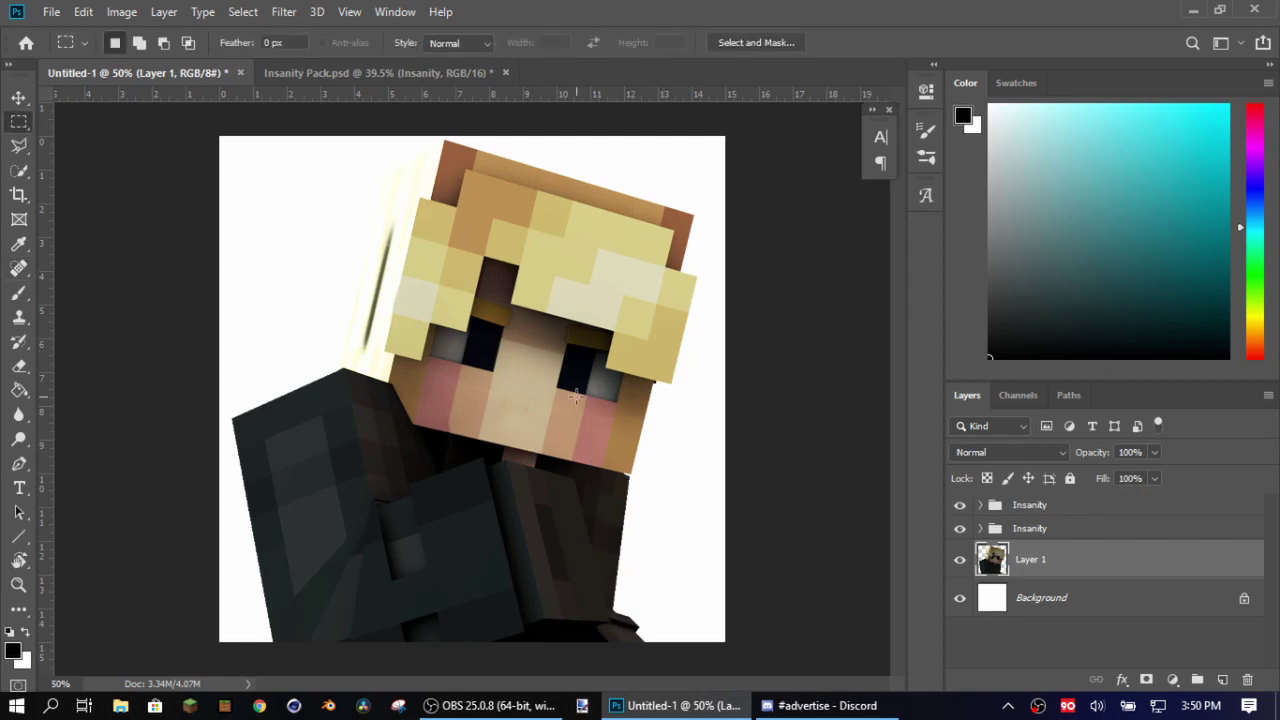
{"action": "double_click", "coordinate": [1080, 567]}
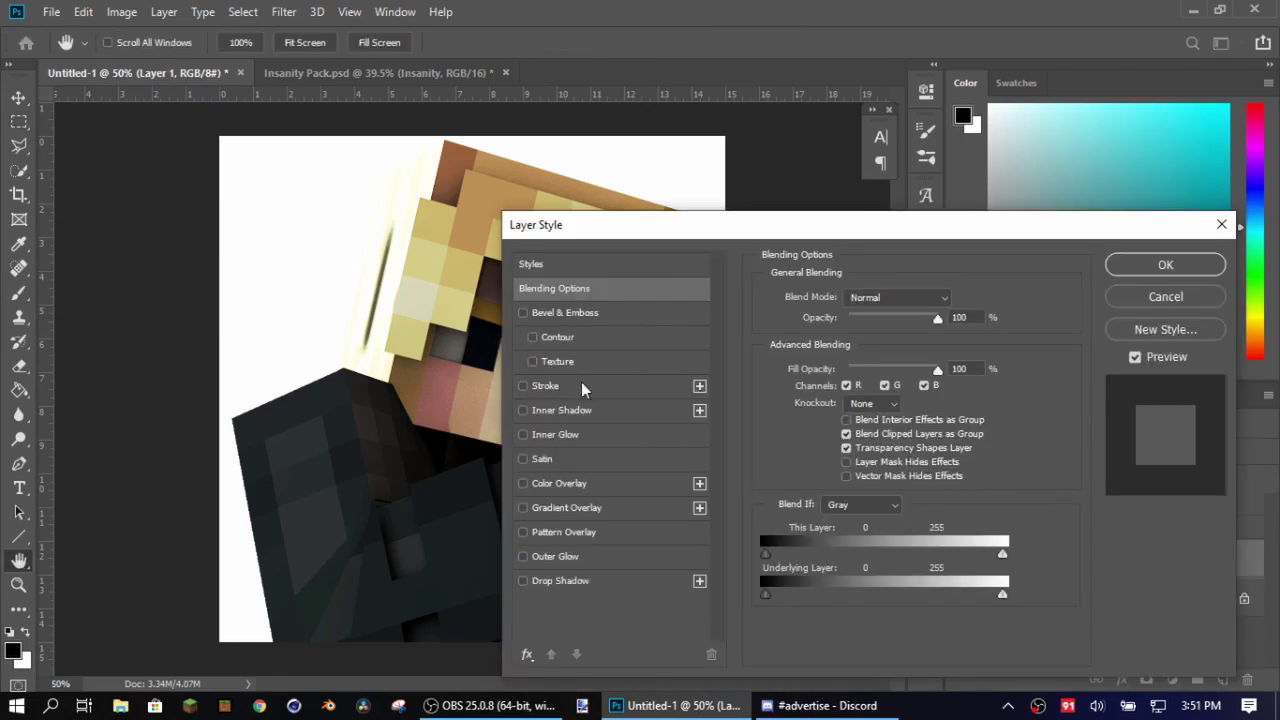
{"action": "left_click_drag", "start_coordinate": [674, 229], "coordinate": [860, 179]}
{"action": "left_click", "coordinate": [554, 320]}
{"action": "left_click", "coordinate": [808, 386]}
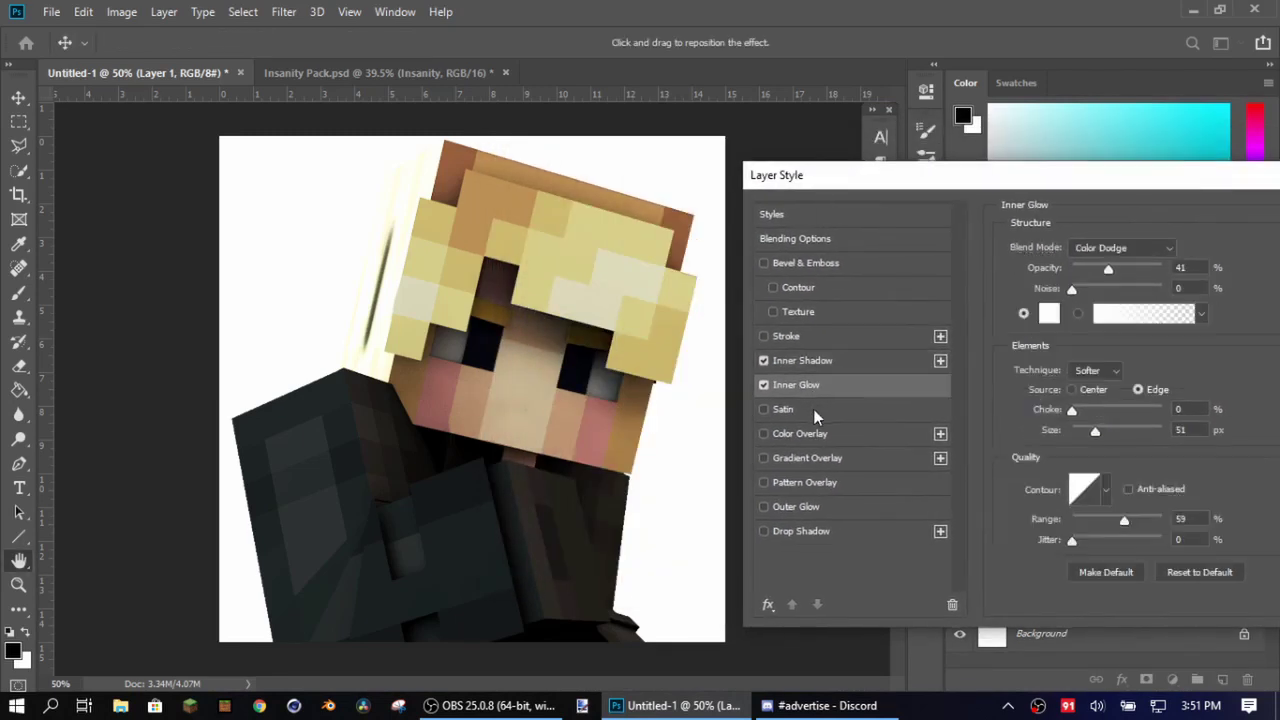
{"action": "left_click", "coordinate": [814, 362]}
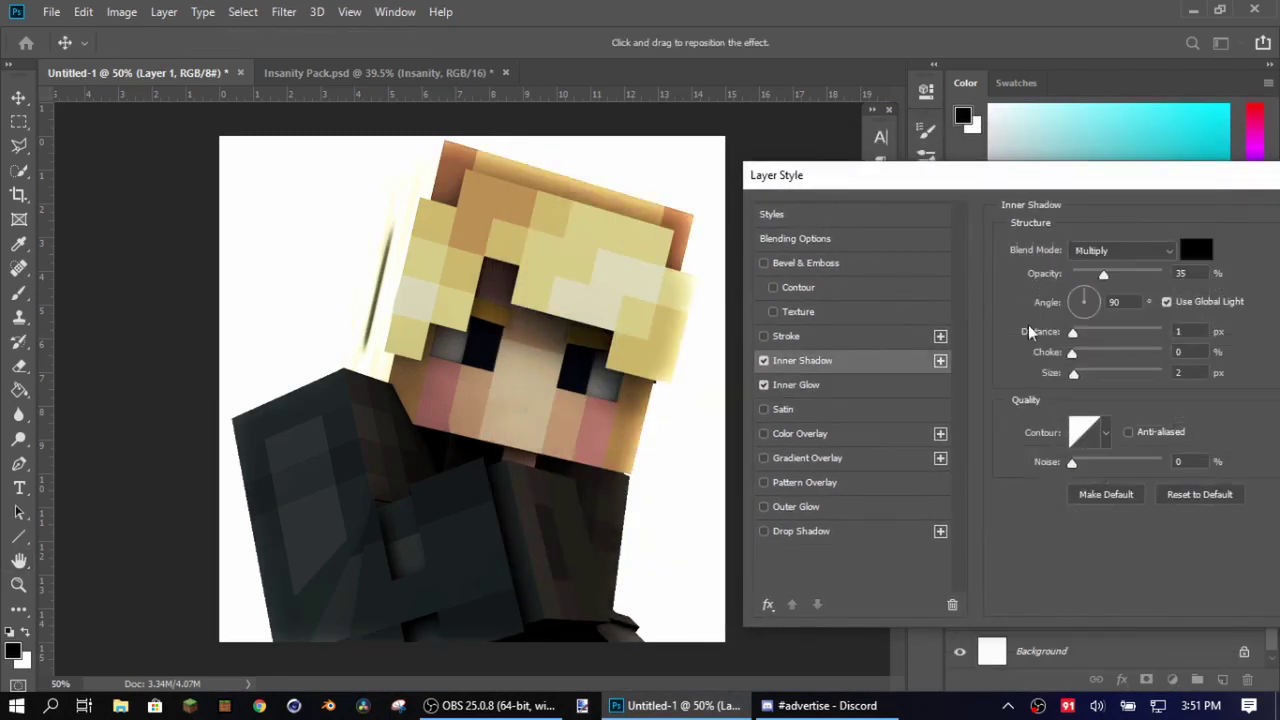
Step: Add a pink Color Overlay and a black-to-white Gradient Overlay to Layer 1, then apply the layer style
{"action": "left_click", "coordinate": [783, 434]}
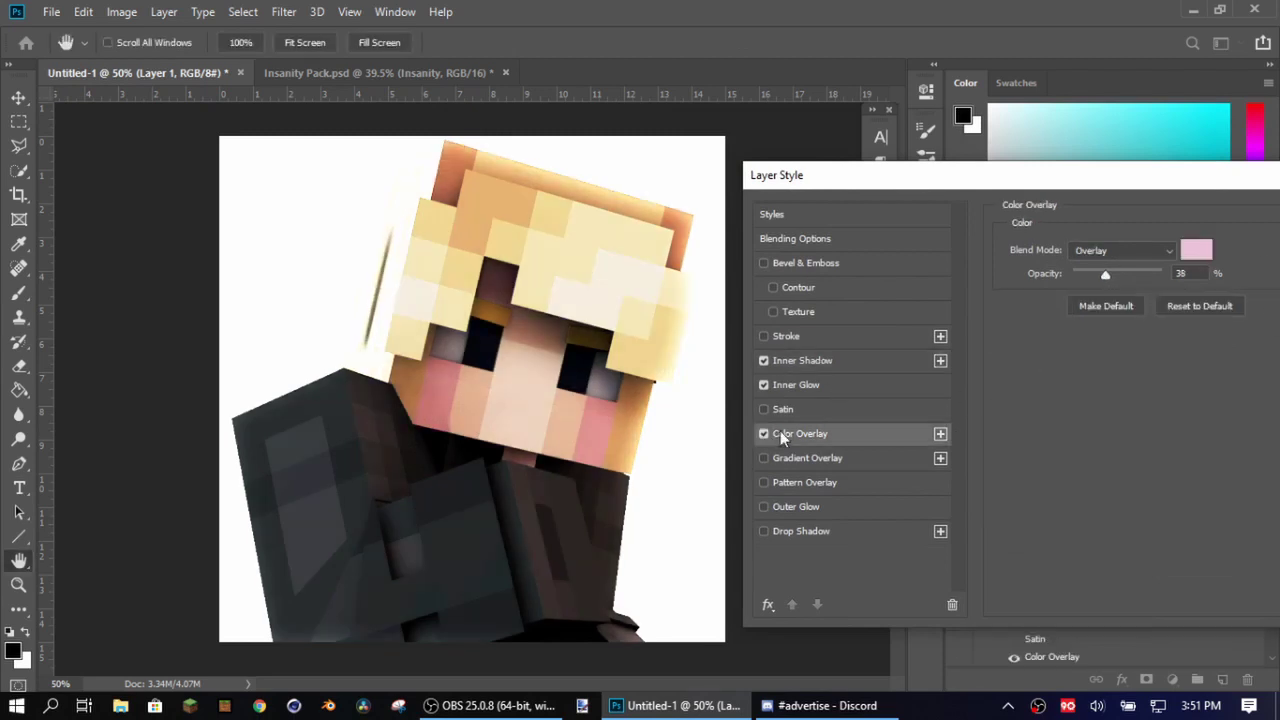
{"action": "left_click", "coordinate": [764, 433]}
{"action": "left_click", "coordinate": [764, 433]}
{"action": "left_click", "coordinate": [765, 459]}
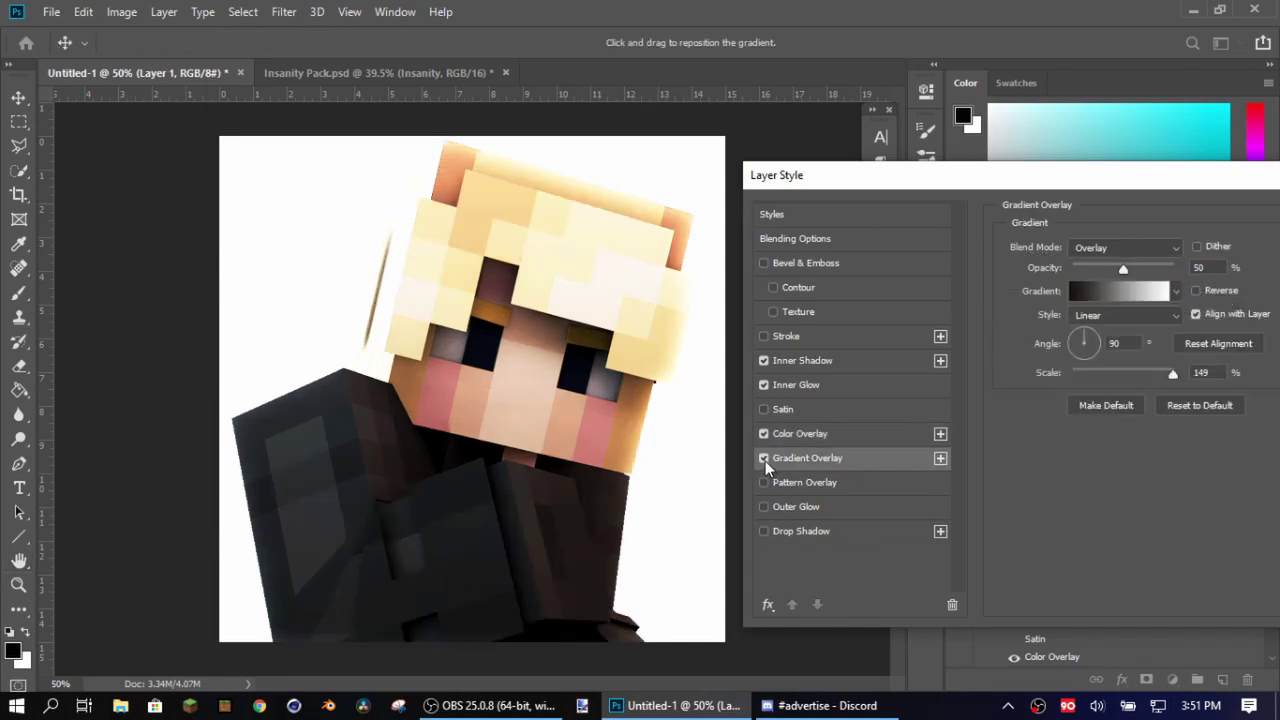
{"action": "left_click", "coordinate": [764, 459]}
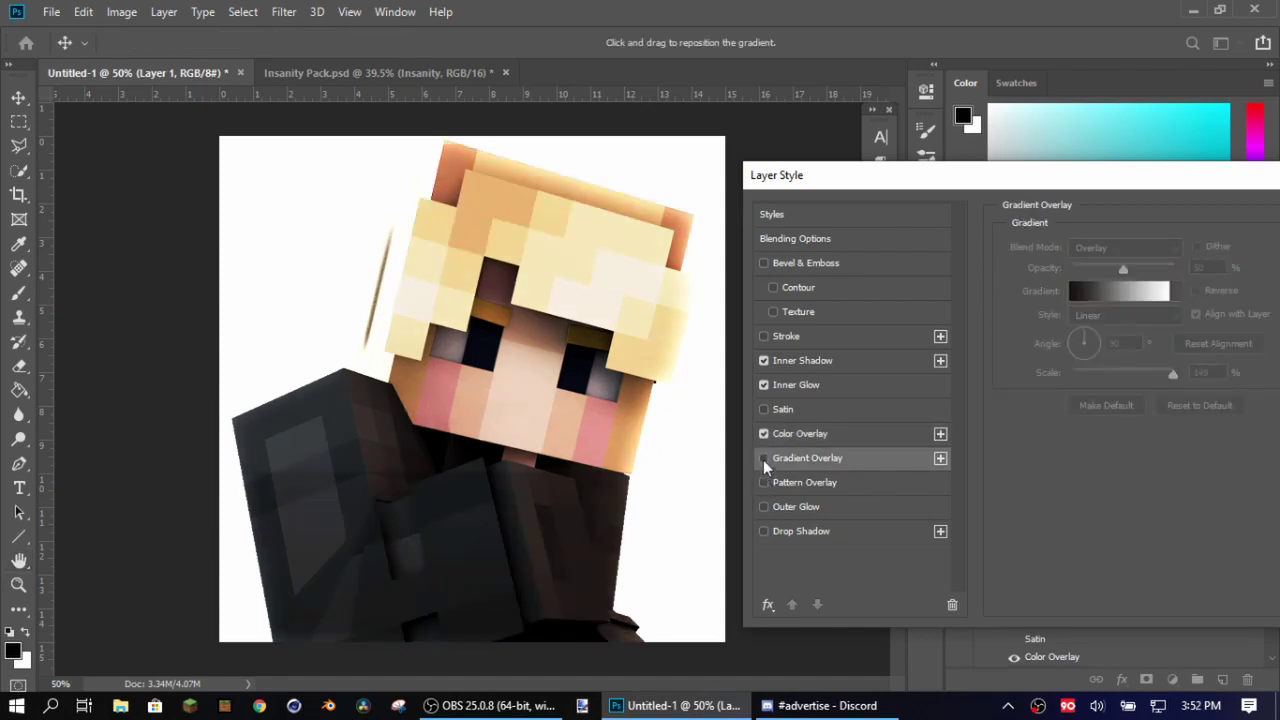
{"action": "left_click", "coordinate": [764, 458]}
{"action": "left_click_drag", "start_coordinate": [905, 183], "coordinate": [437, 149]}
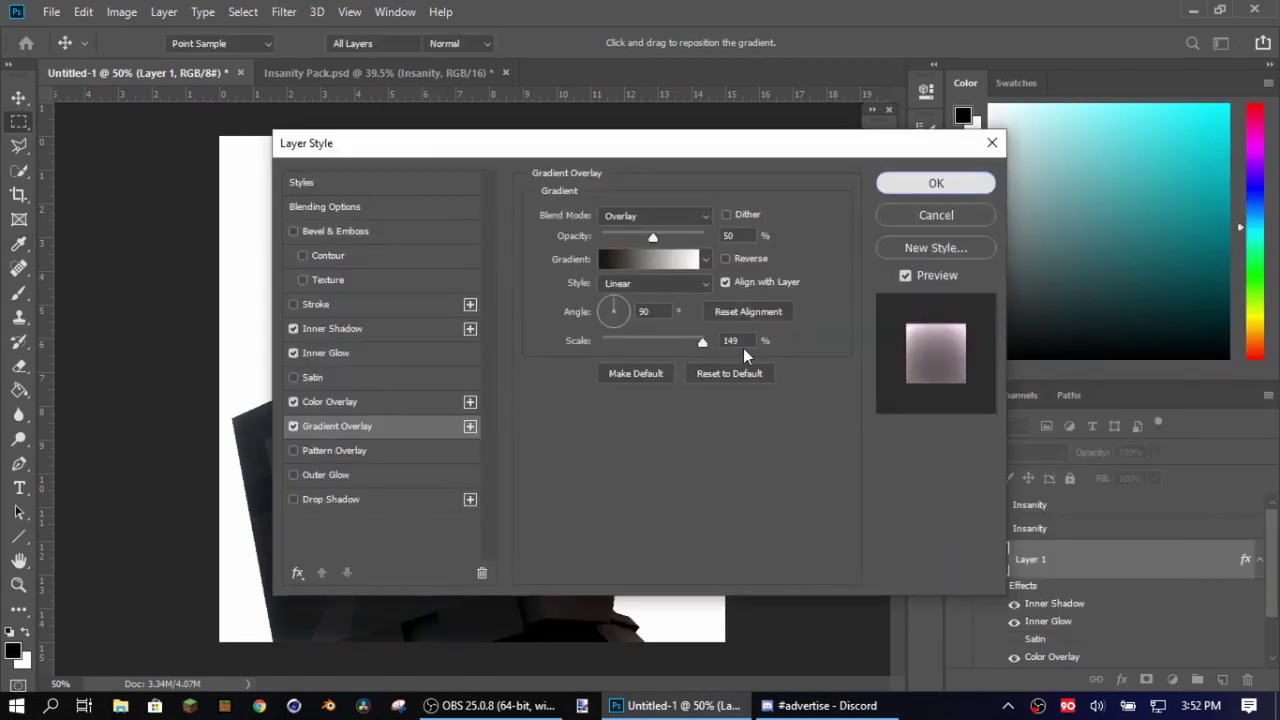
{"action": "key", "text": "Return"}
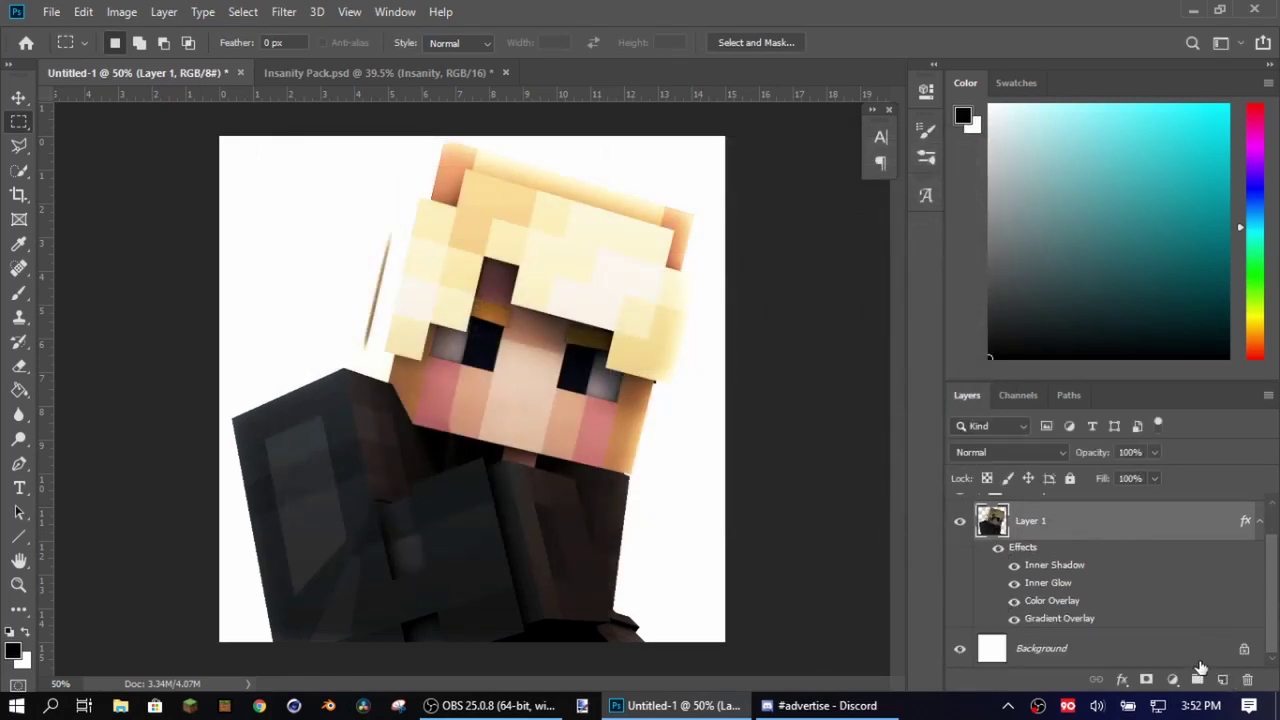
Step: Select the Background layer, switch to File Explorer and open the End folder in the Draconic screenshot pack's Themes folder
{"action": "left_click", "coordinate": [1125, 650]}
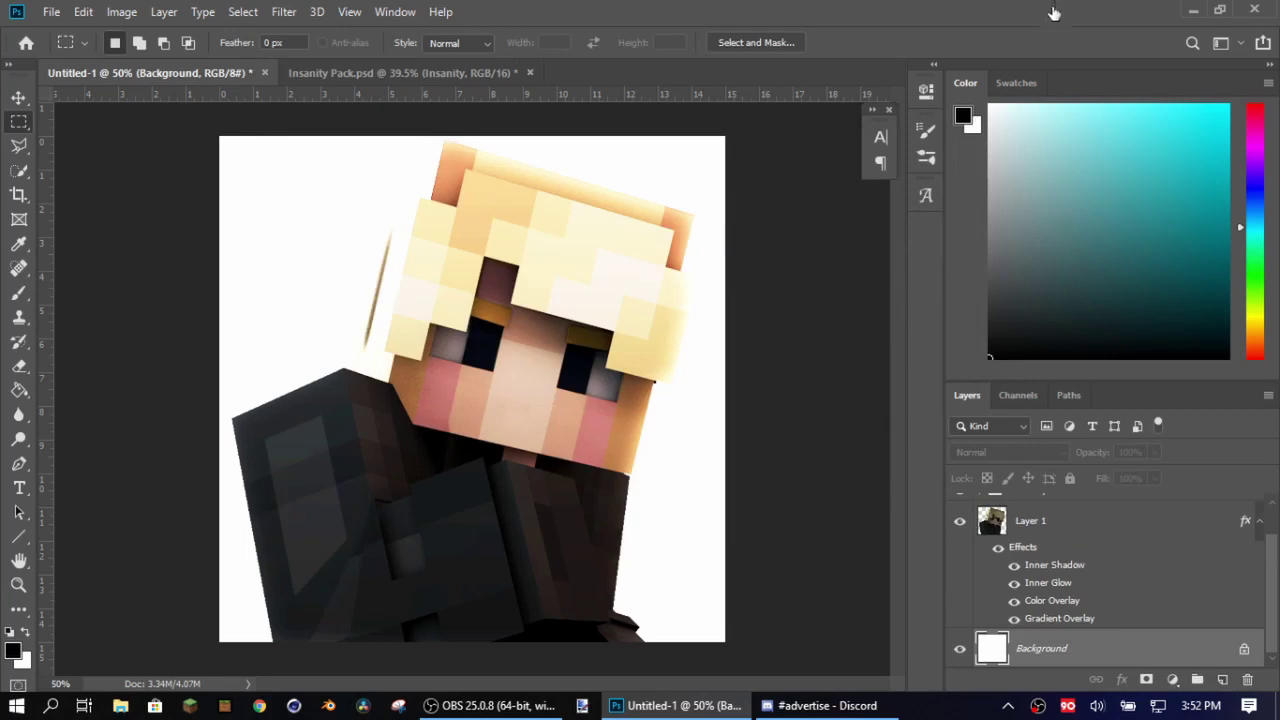
{"action": "left_click_drag", "start_coordinate": [1054, 12], "coordinate": [335, 292]}
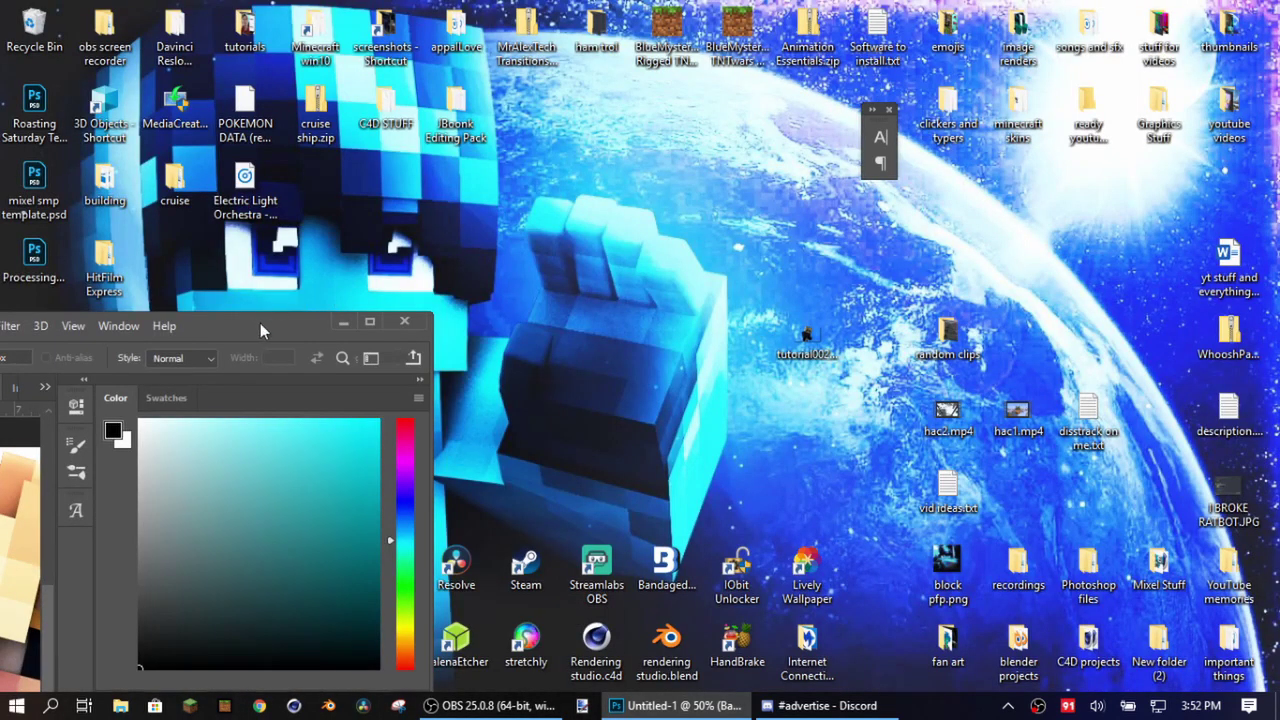
{"action": "left_click_drag", "start_coordinate": [260, 323], "coordinate": [627, 118]}
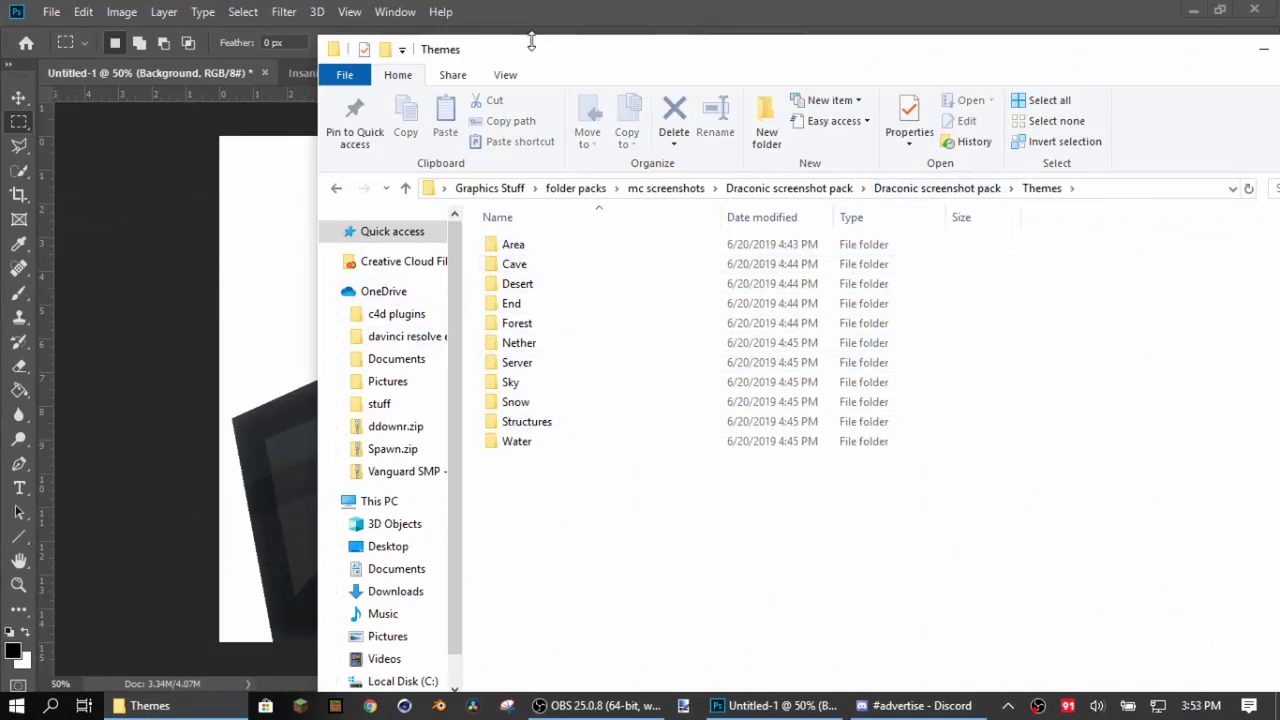
{"action": "left_click_drag", "start_coordinate": [531, 40], "coordinate": [813, 16]}
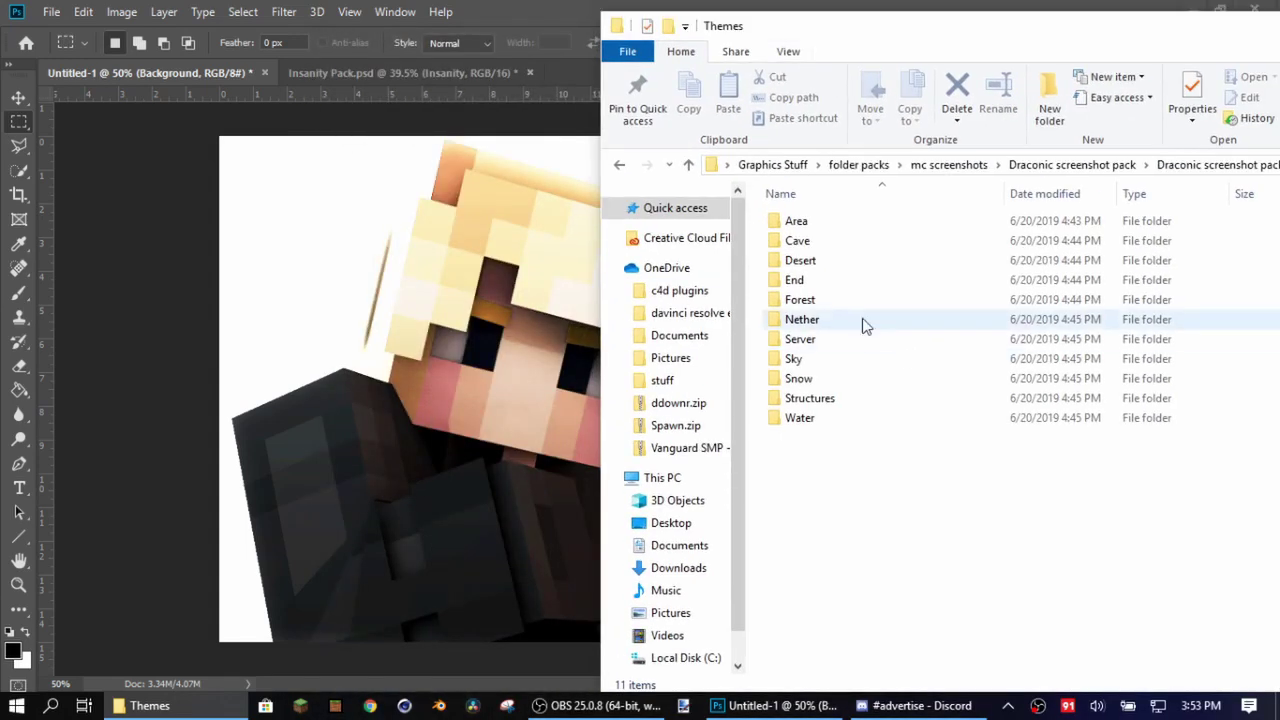
{"action": "double_click", "coordinate": [834, 285]}
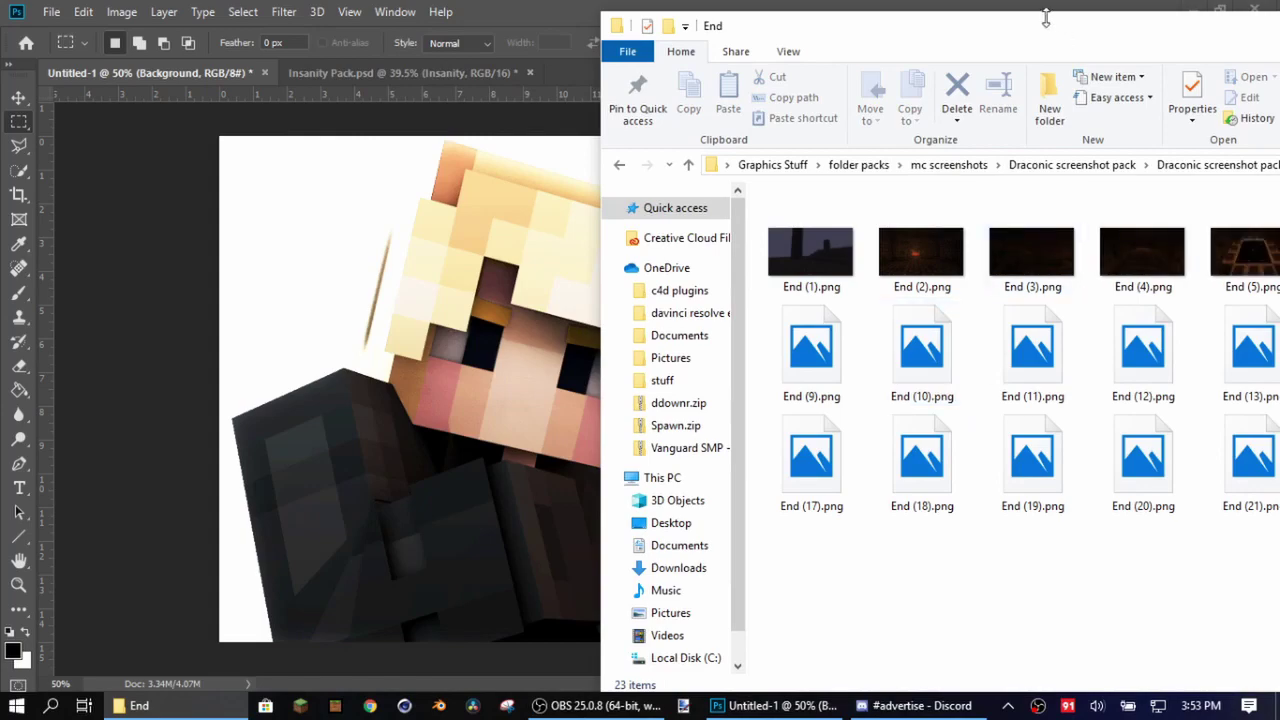
{"action": "left_click_drag", "start_coordinate": [1046, 18], "coordinate": [768, 40]}
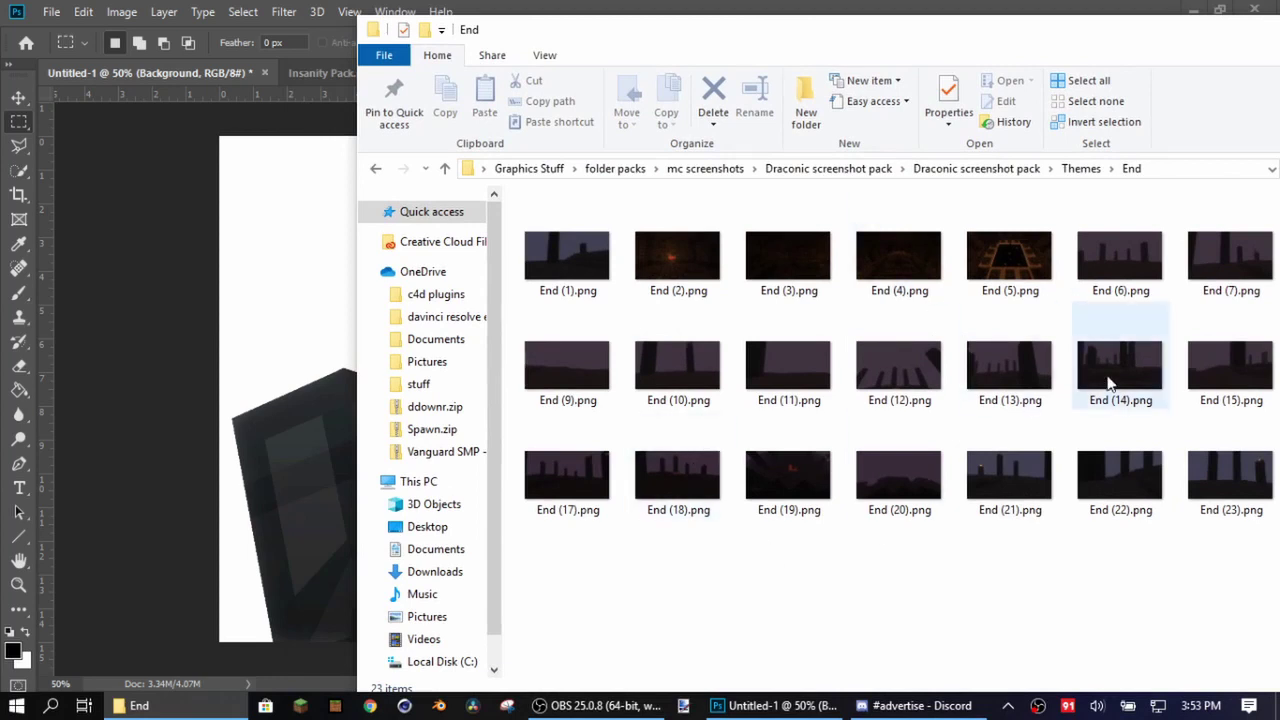
Step: Place End (14).png into Untitled-1 above the Background layer and scale it to cover the whole canvas
{"action": "left_click_drag", "start_coordinate": [1119, 369], "coordinate": [500, 377]}
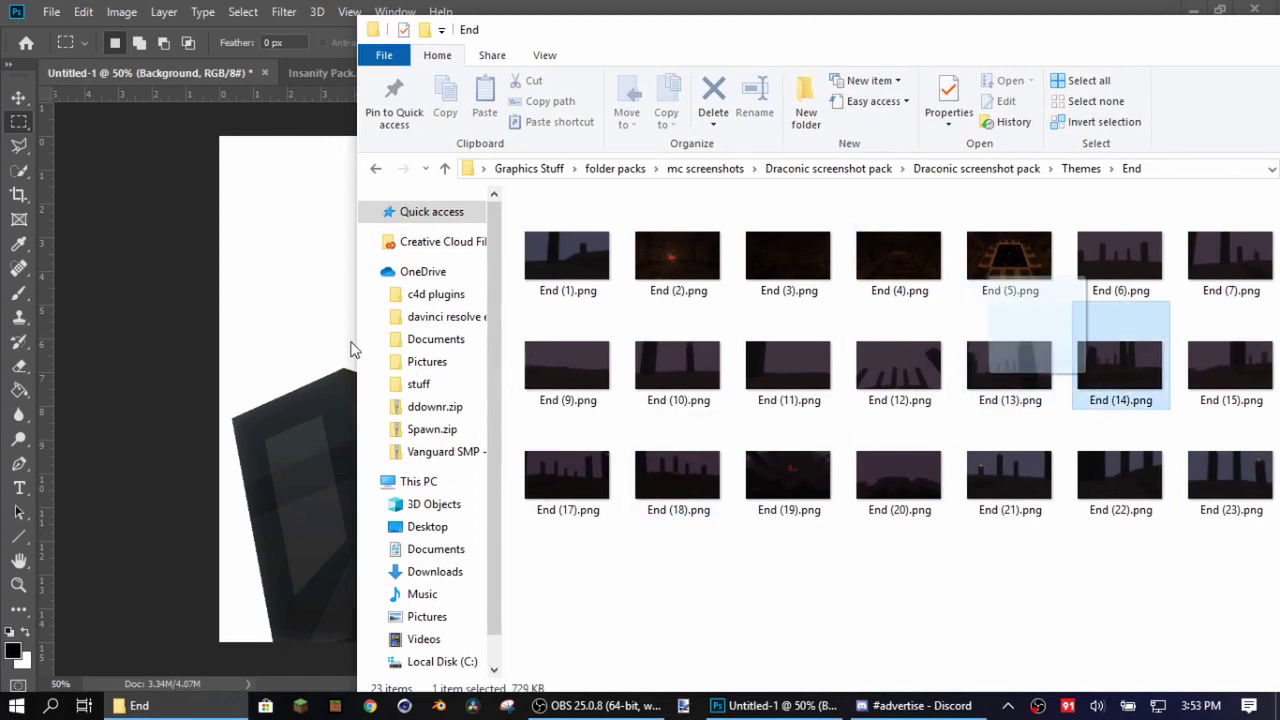
{"action": "left_click_drag", "start_coordinate": [350, 349], "coordinate": [323, 354]}
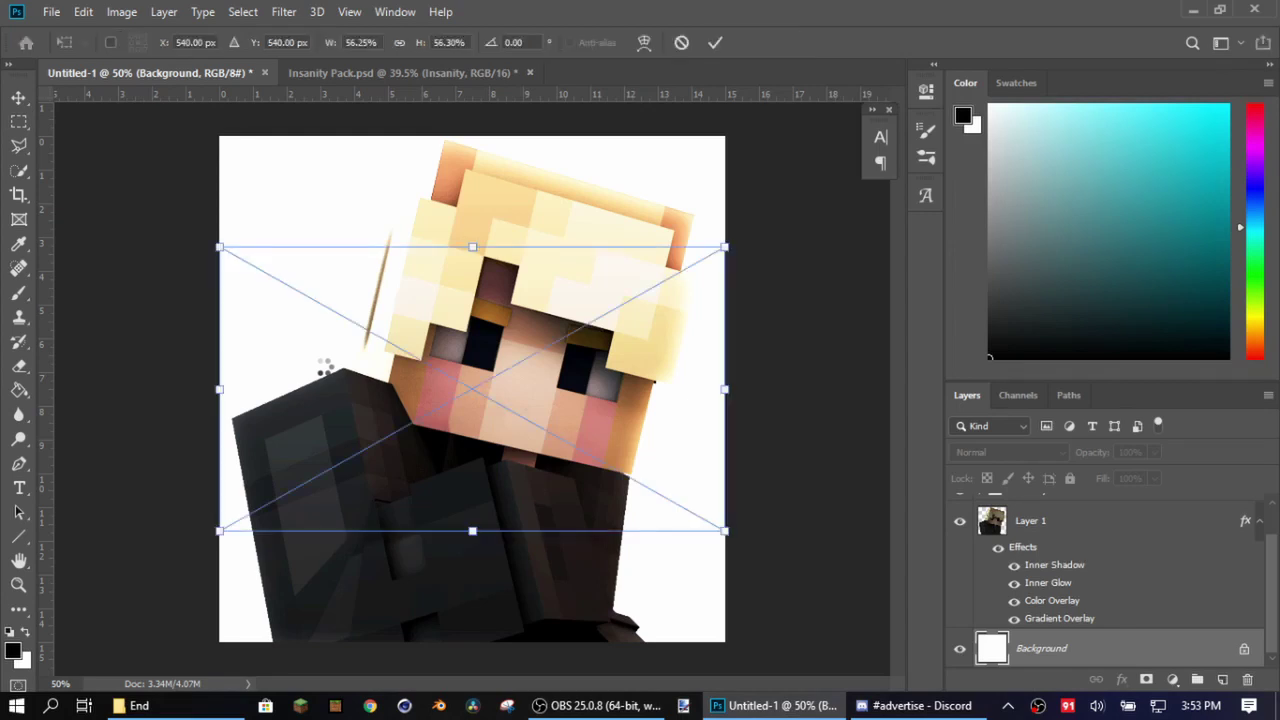
{"action": "left_click_drag", "start_coordinate": [480, 540], "coordinate": [474, 650]}
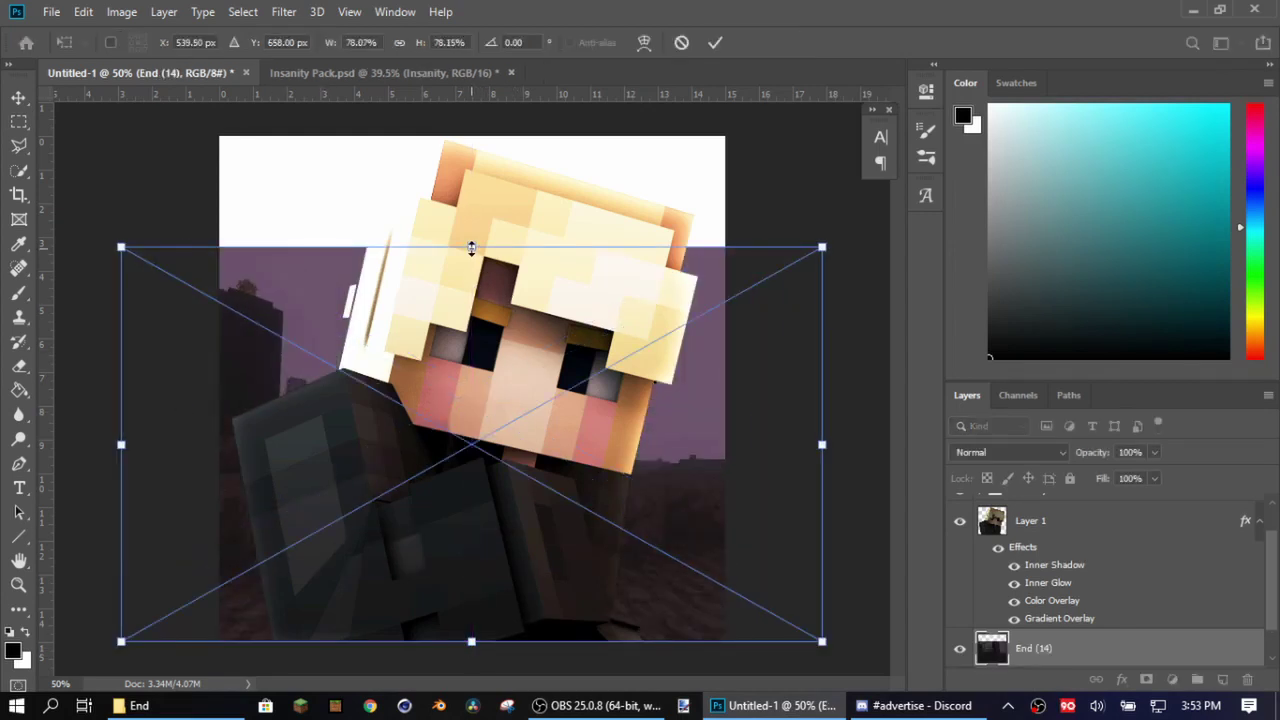
{"action": "left_click_drag", "start_coordinate": [471, 246], "coordinate": [482, 136]}
{"action": "left_click", "coordinate": [20, 126]}
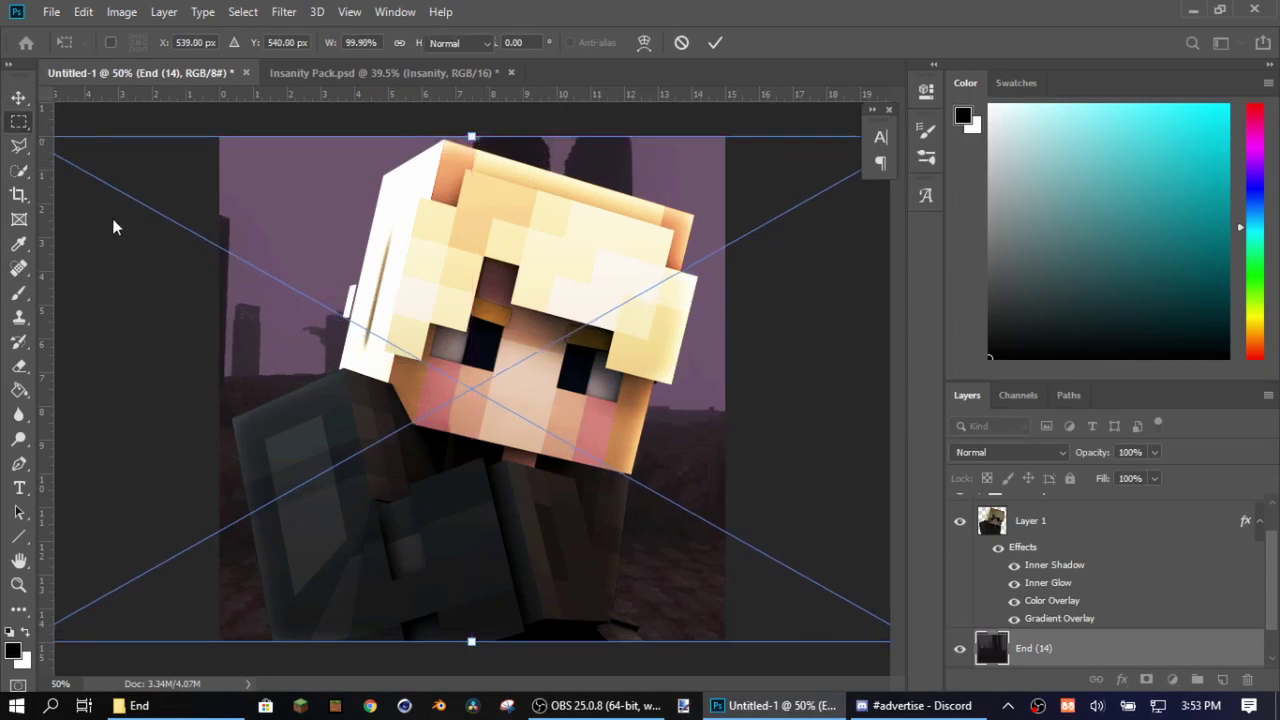
{"action": "key", "text": "Return"}
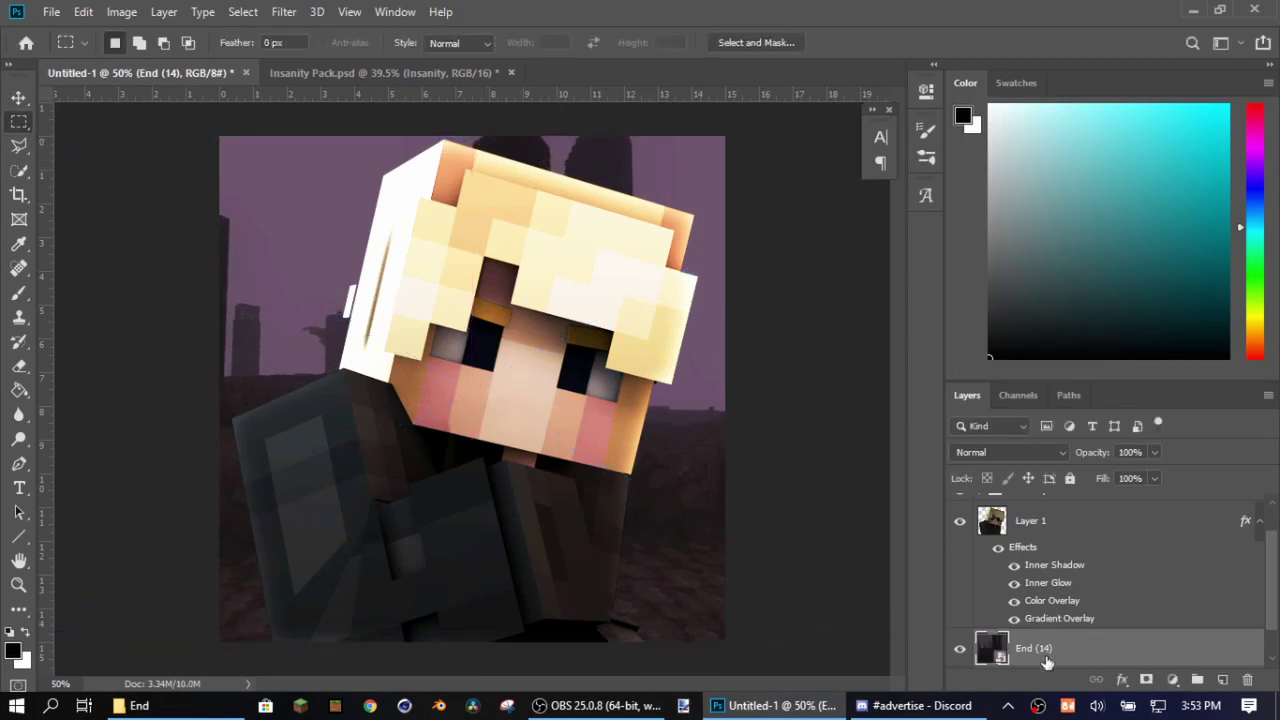
Step: Select the entire canvas area and copy that part of End (14) to a new layer
{"action": "right_click", "coordinate": [1050, 654]}
{"action": "left_click", "coordinate": [682, 248]}
{"action": "left_click_drag", "start_coordinate": [196, 137], "coordinate": [775, 640]}
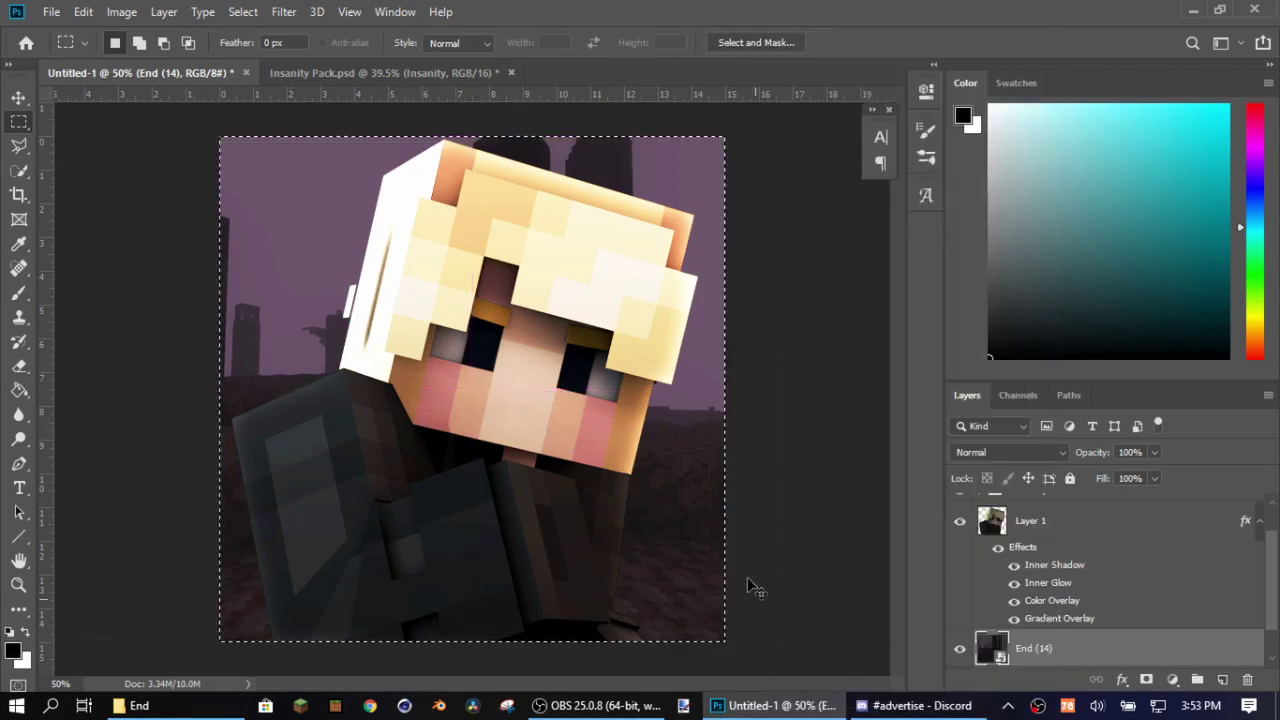
{"action": "key", "text": "ctrl+j"}
Step: Delete the original End (14) layer, keeping the cropped copy
{"action": "scroll", "coordinate": [1085, 645], "scroll_direction": "down", "scroll_amount": 1}
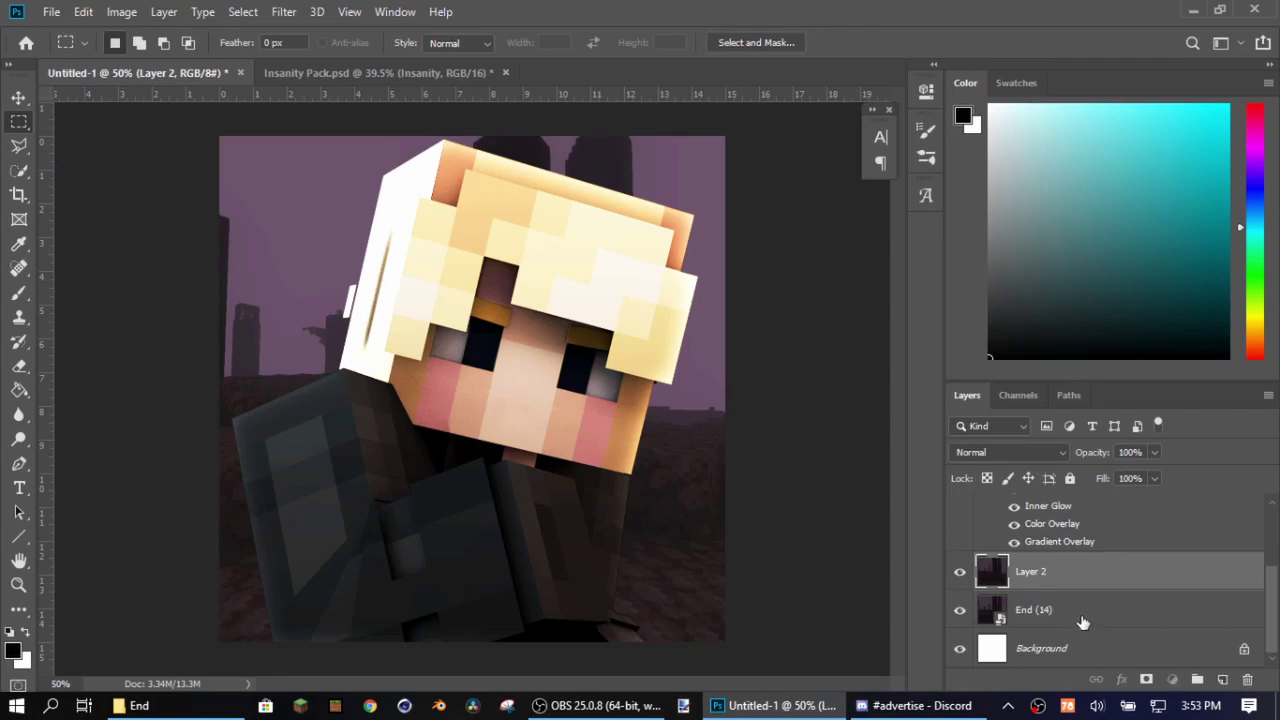
{"action": "left_click", "coordinate": [1243, 682]}
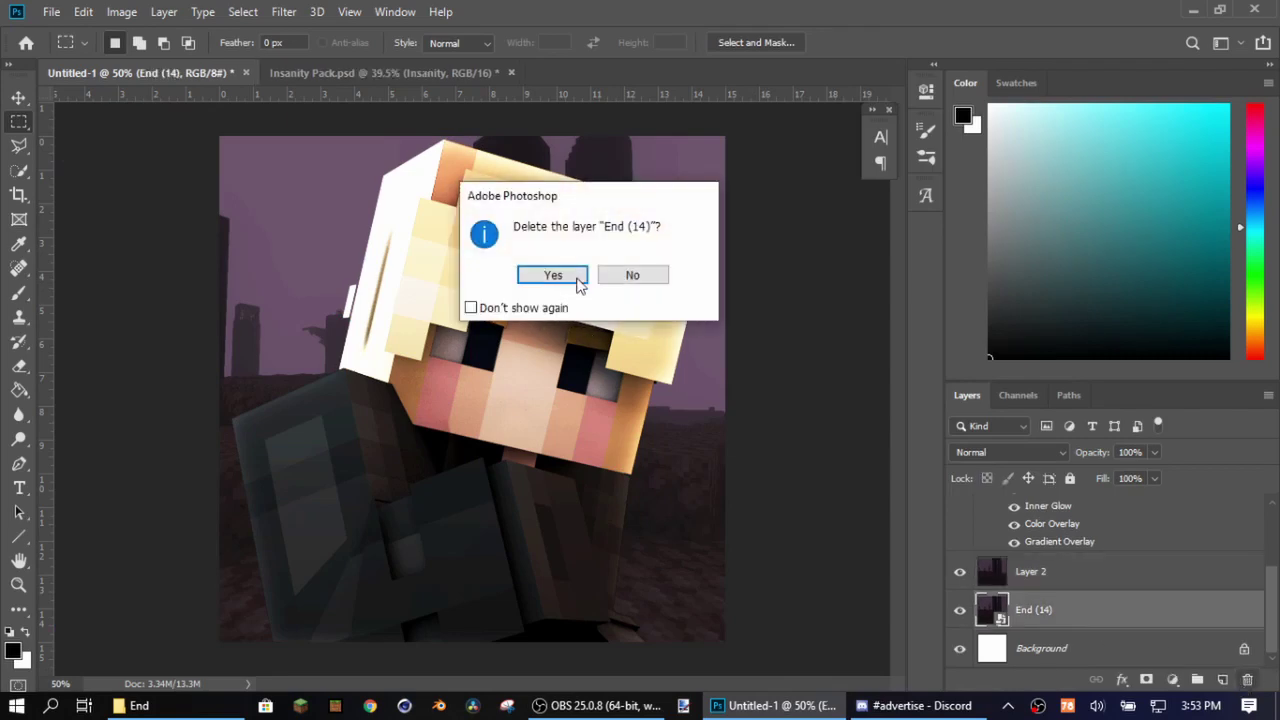
{"action": "left_click", "coordinate": [577, 278]}
{"action": "key", "text": "Return"}
Step: Copy the layer style from Layer 1 and paste it onto the background image on Layer 2
{"action": "scroll", "coordinate": [1080, 586], "scroll_direction": "up", "scroll_amount": 1}
{"action": "right_click", "coordinate": [1080, 512]}
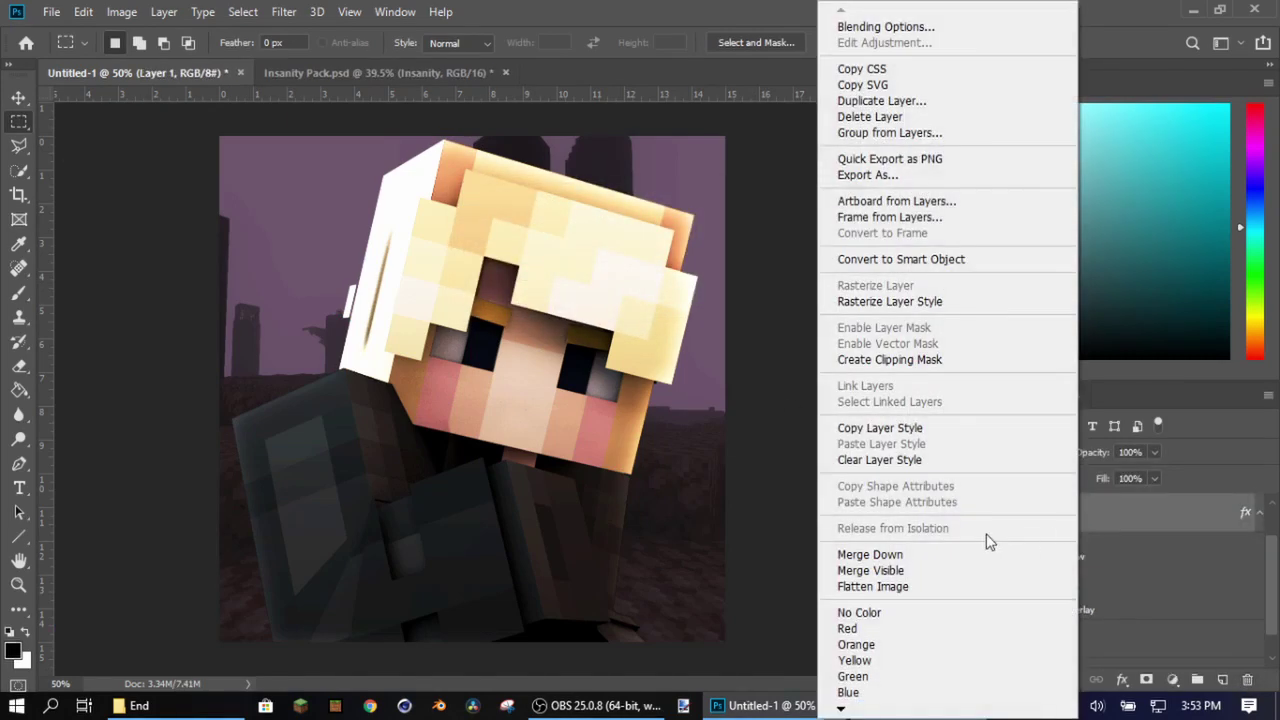
{"action": "left_click", "coordinate": [880, 428]}
{"action": "right_click", "coordinate": [1062, 637]}
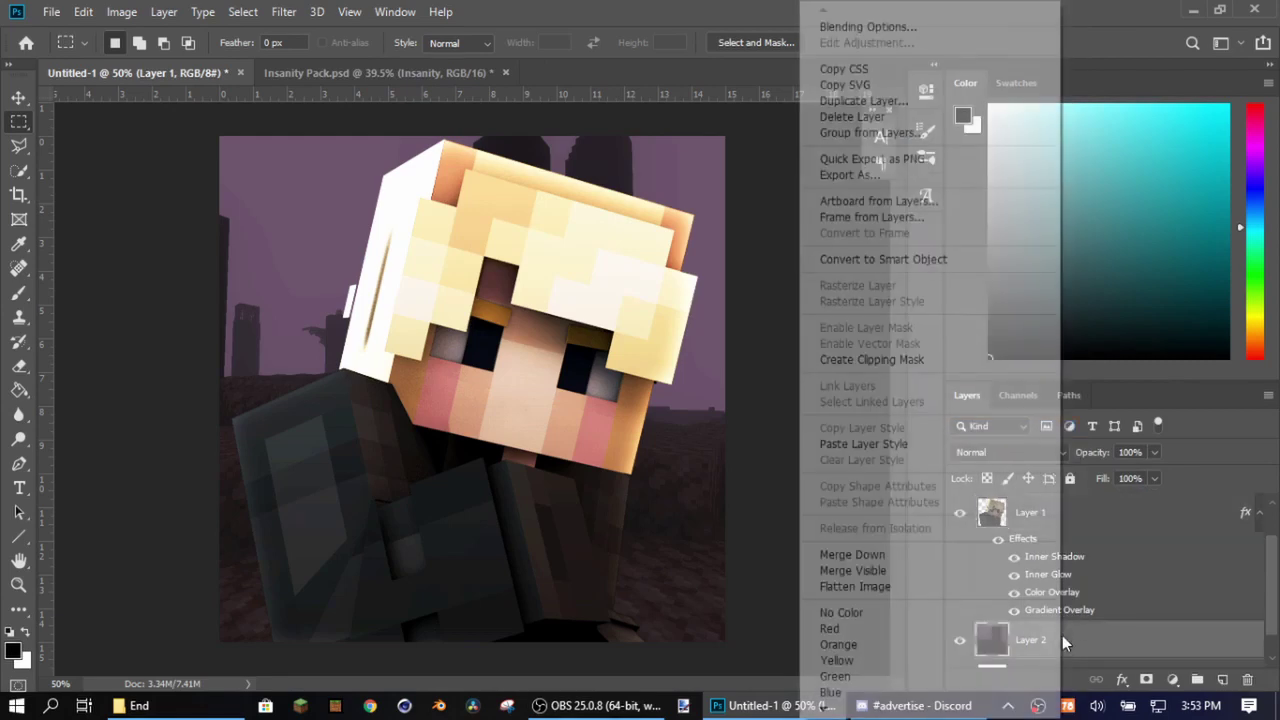
{"action": "left_click", "coordinate": [884, 444]}
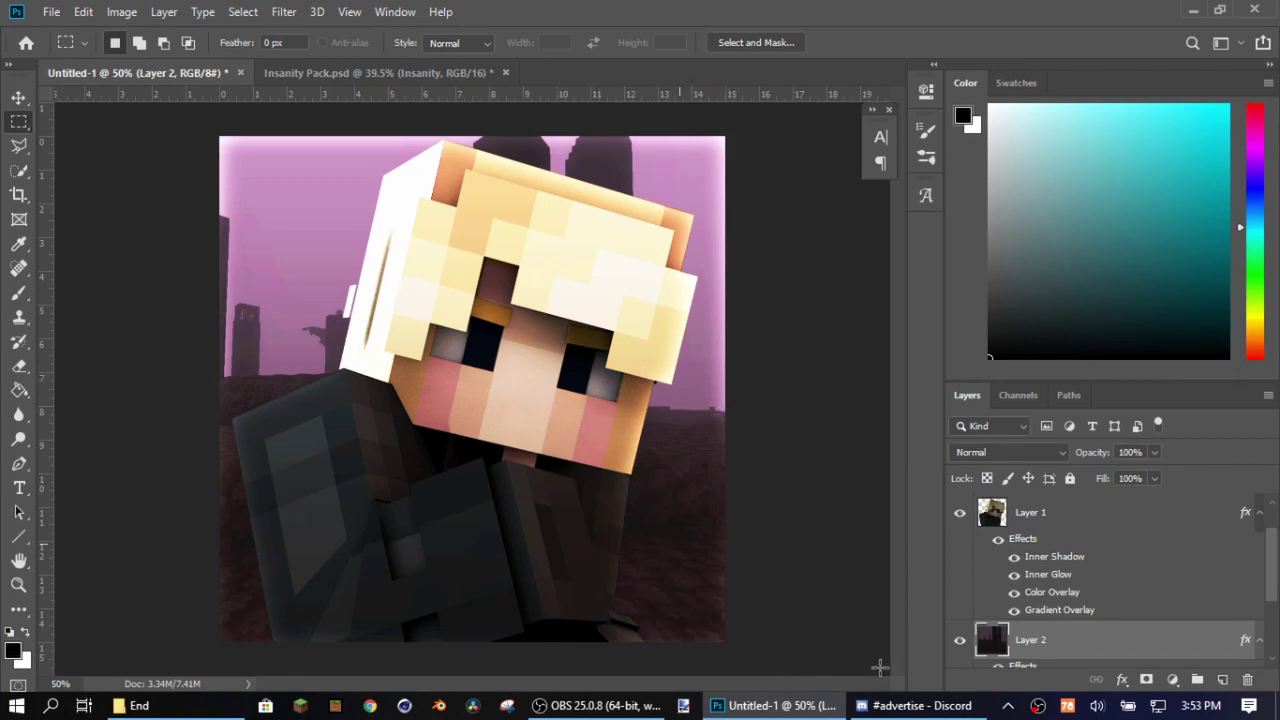
Step: Collapse the effects lists of Layer 2 and Layer 1
{"action": "scroll", "coordinate": [1170, 592], "scroll_direction": "down", "scroll_amount": 2}
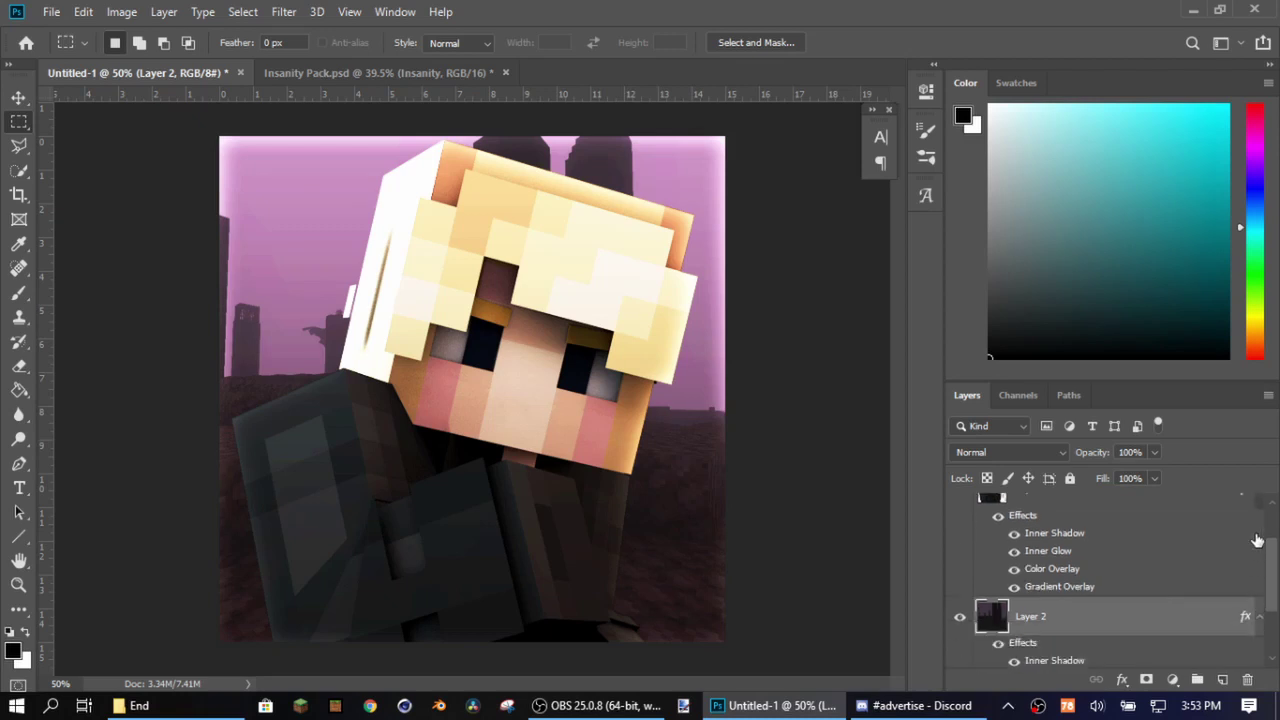
{"action": "left_click", "coordinate": [1259, 619]}
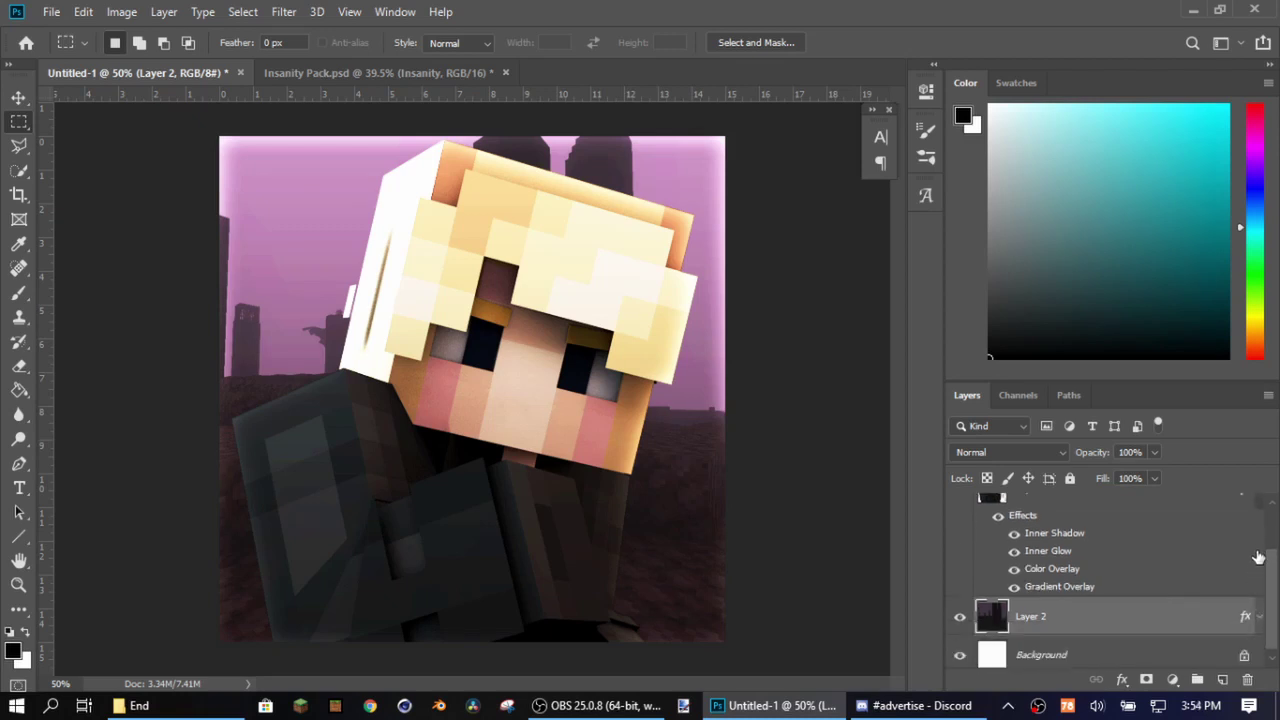
{"action": "scroll", "coordinate": [1259, 550], "scroll_direction": "up", "scroll_amount": 3}
{"action": "left_click", "coordinate": [1259, 564]}
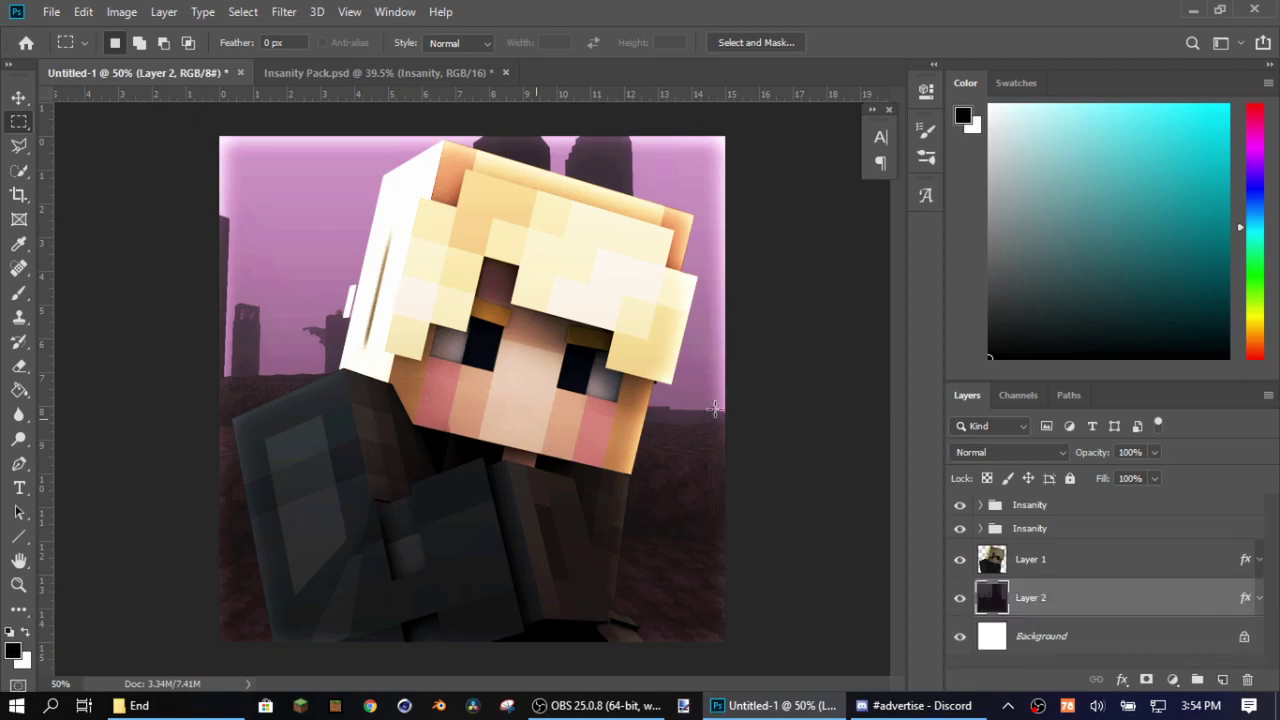
Step: Make Layer 1 active and load the character's outline as a selection
{"action": "left_click", "coordinate": [1110, 564]}
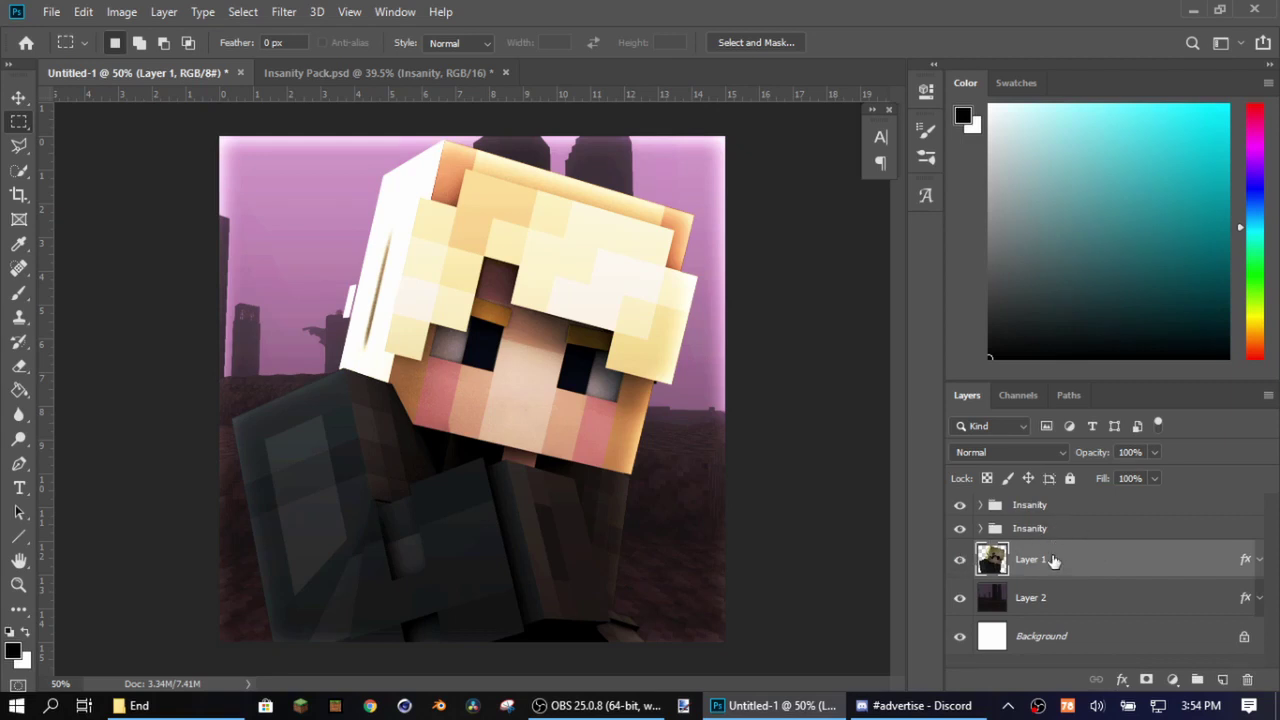
{"action": "left_click", "coordinate": [1061, 532]}
{"action": "left_click", "coordinate": [1062, 565]}
{"action": "left_click", "coordinate": [993, 561], "text": "ctrl"}
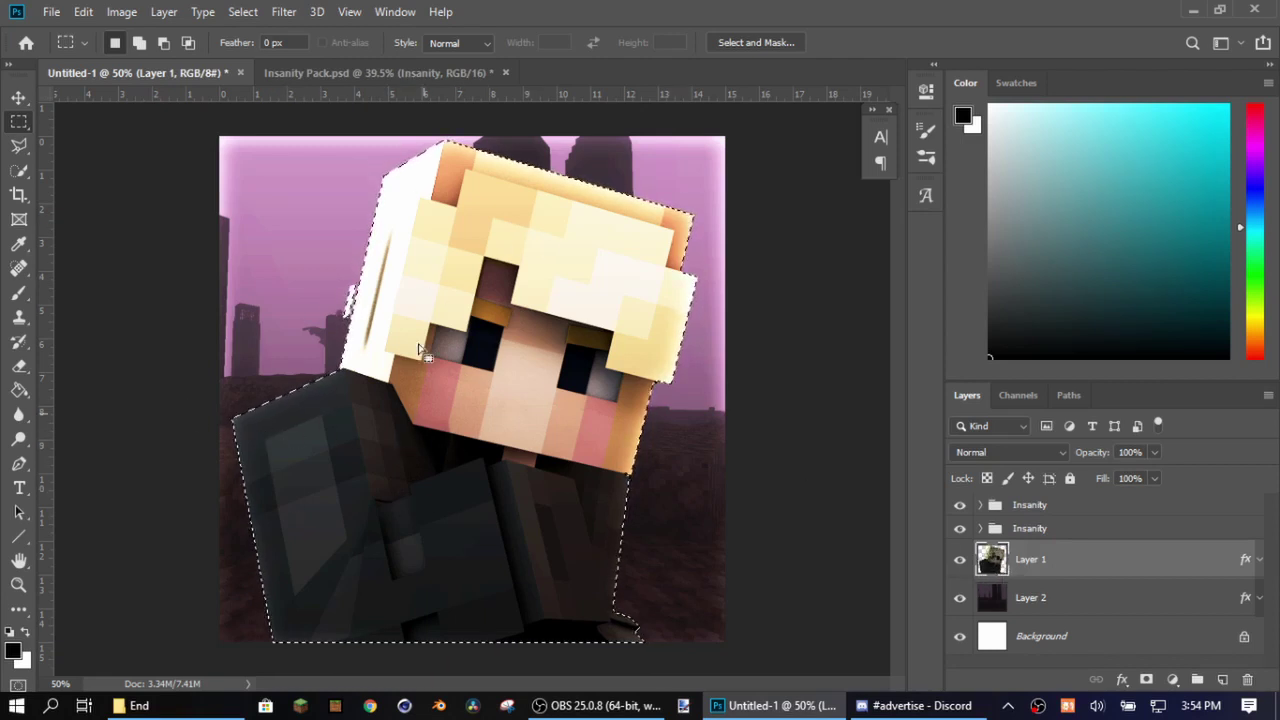
Step: Activate the Brush tool, check its size and hardness settings, and choose a dark purple foreground color
{"action": "left_click", "coordinate": [18, 293]}
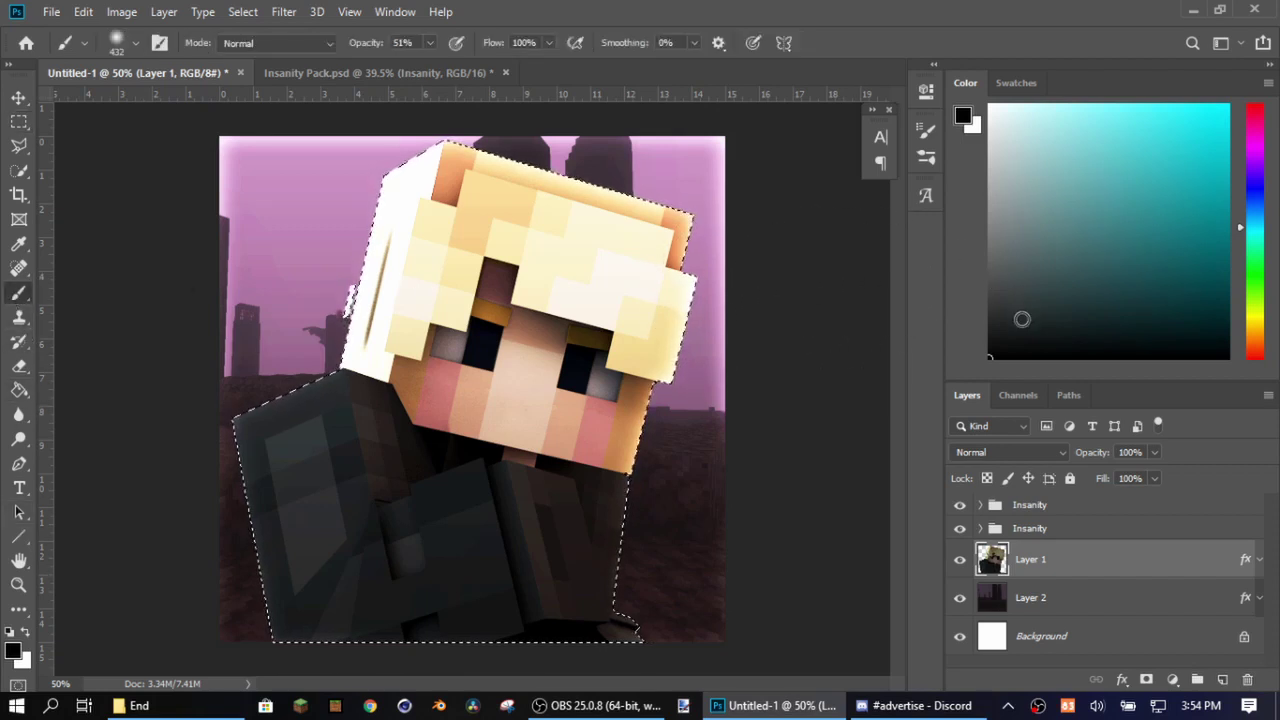
{"action": "left_click", "coordinate": [1012, 340]}
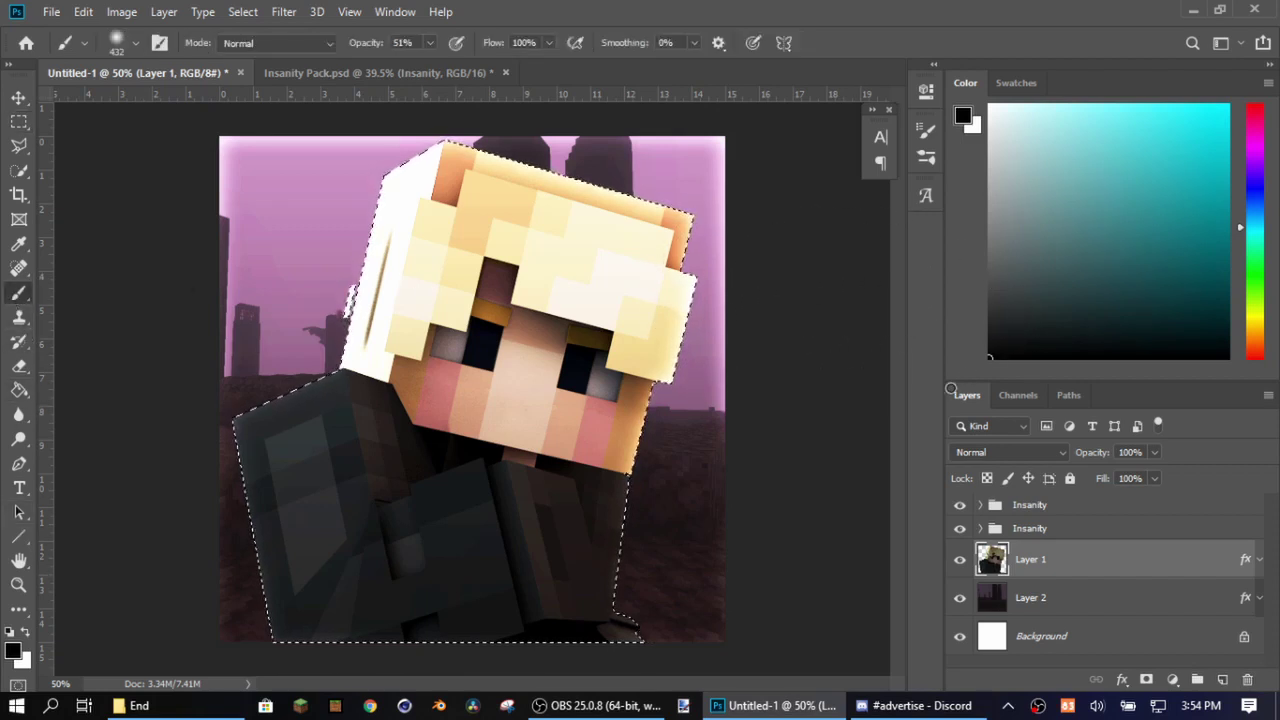
{"action": "left_click", "coordinate": [135, 45]}
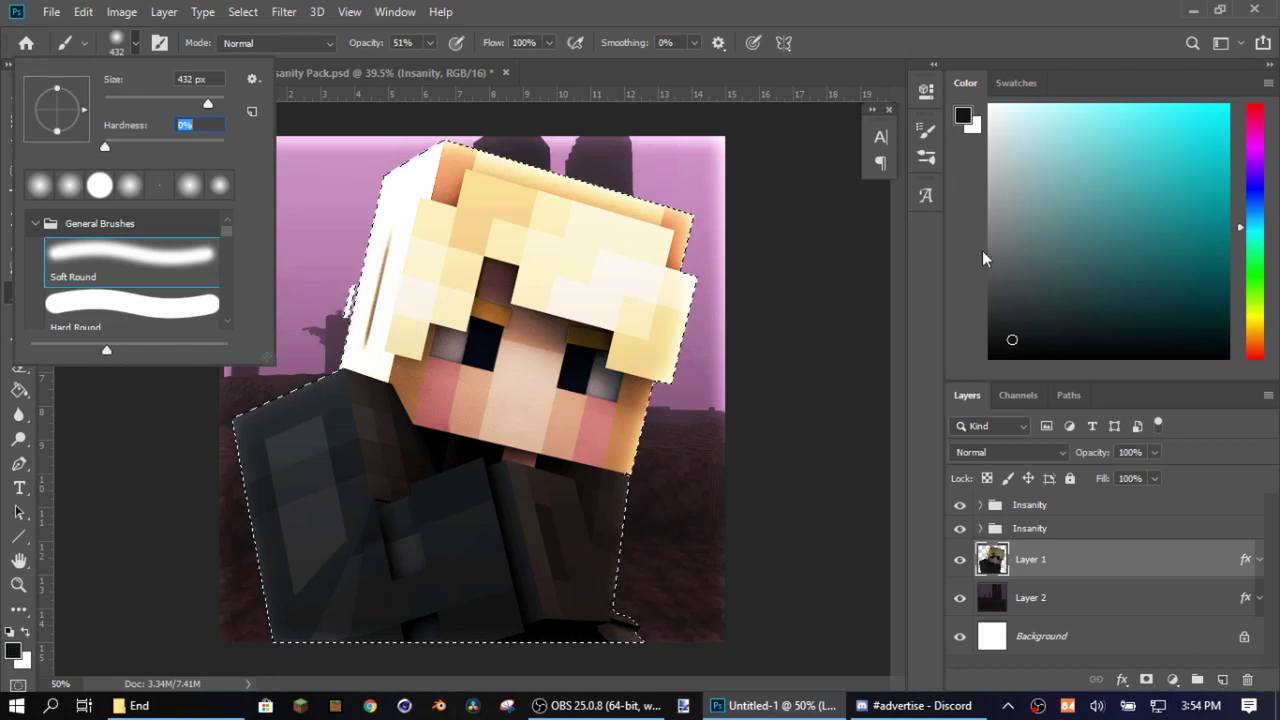
{"action": "left_click", "coordinate": [1004, 336]}
{"action": "left_click", "coordinate": [1011, 352]}
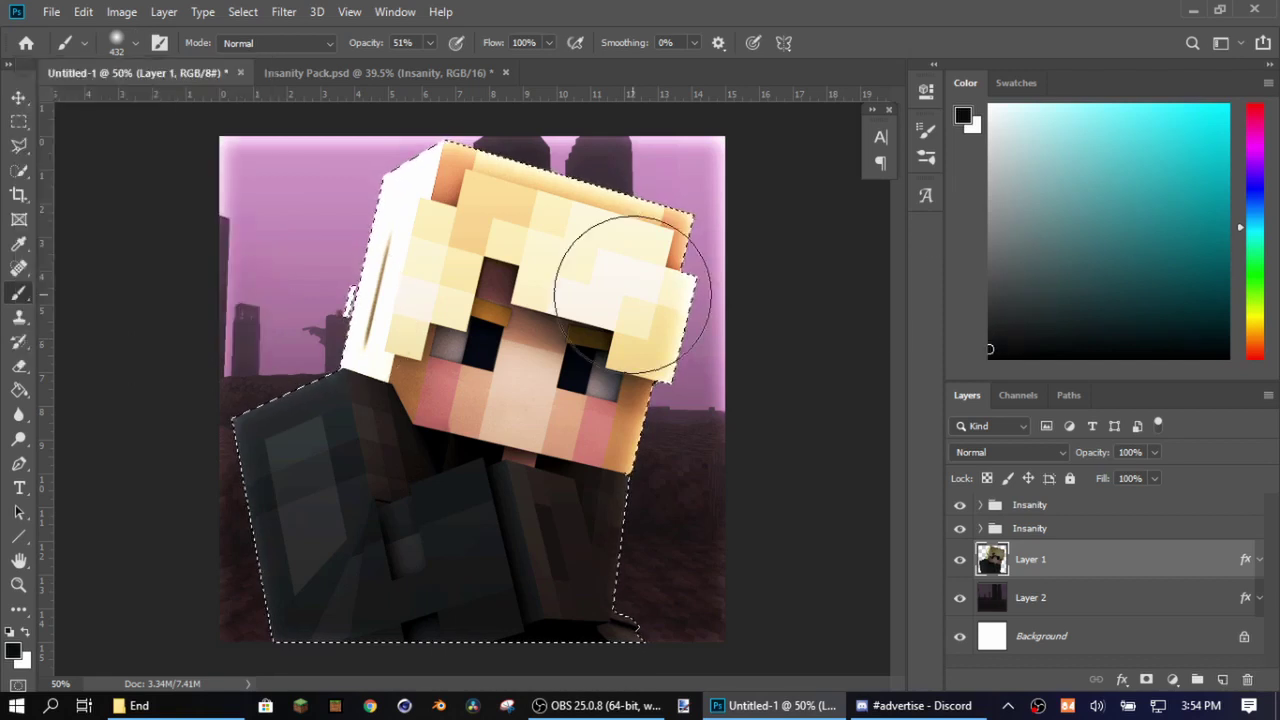
{"action": "left_click", "coordinate": [1257, 163]}
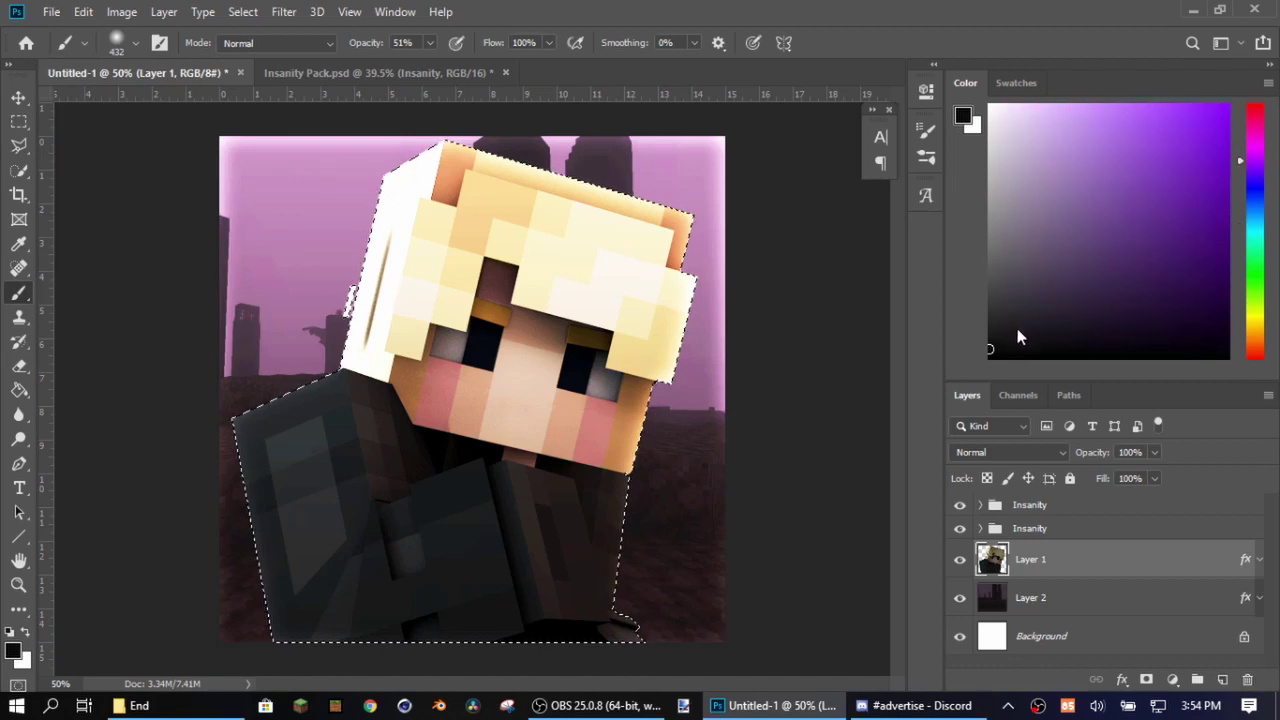
{"action": "mouse_move", "coordinate": [1020, 338]}
{"action": "left_mouse_down"}
{"action": "mouse_move", "coordinate": [1047, 331]}
{"action": "mouse_move", "coordinate": [1051, 271]}
{"action": "mouse_move", "coordinate": [1241, 319]}
{"action": "left_mouse_up"}
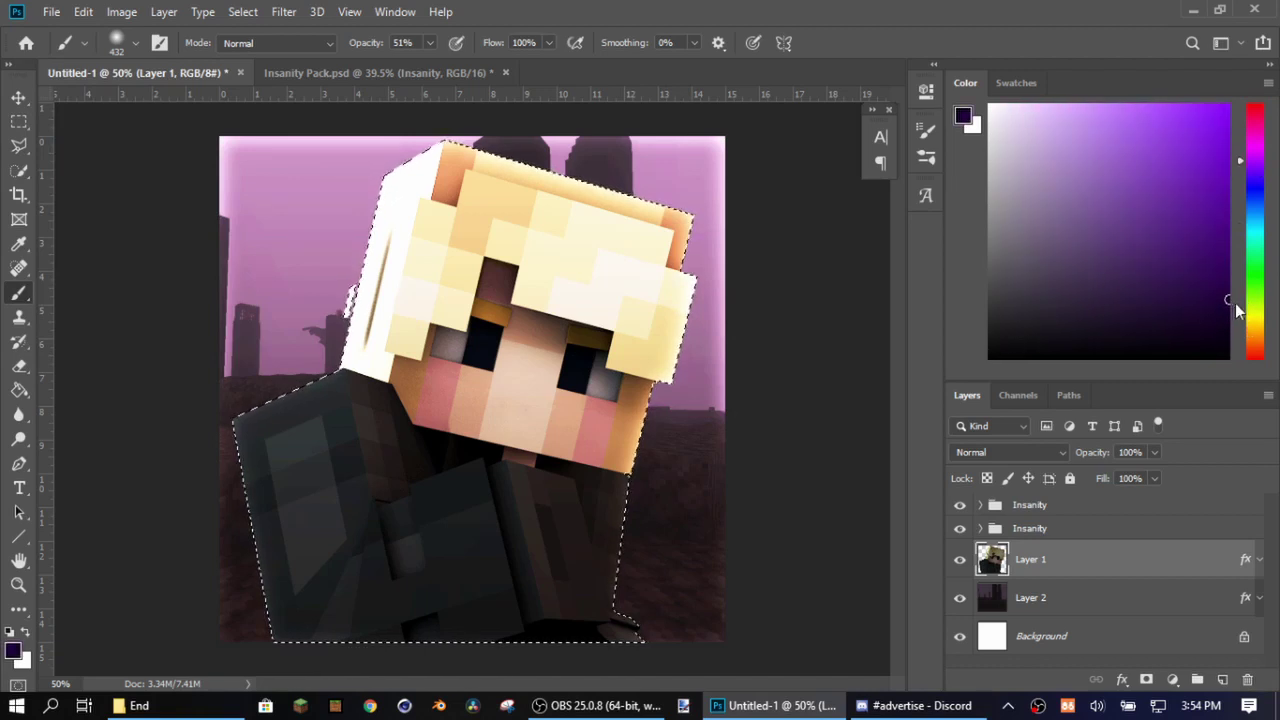
{"action": "mouse_move", "coordinate": [1235, 274]}
{"action": "left_mouse_down"}
{"action": "mouse_move", "coordinate": [1229, 304]}
{"action": "mouse_move", "coordinate": [1228, 273]}
{"action": "left_mouse_up"}
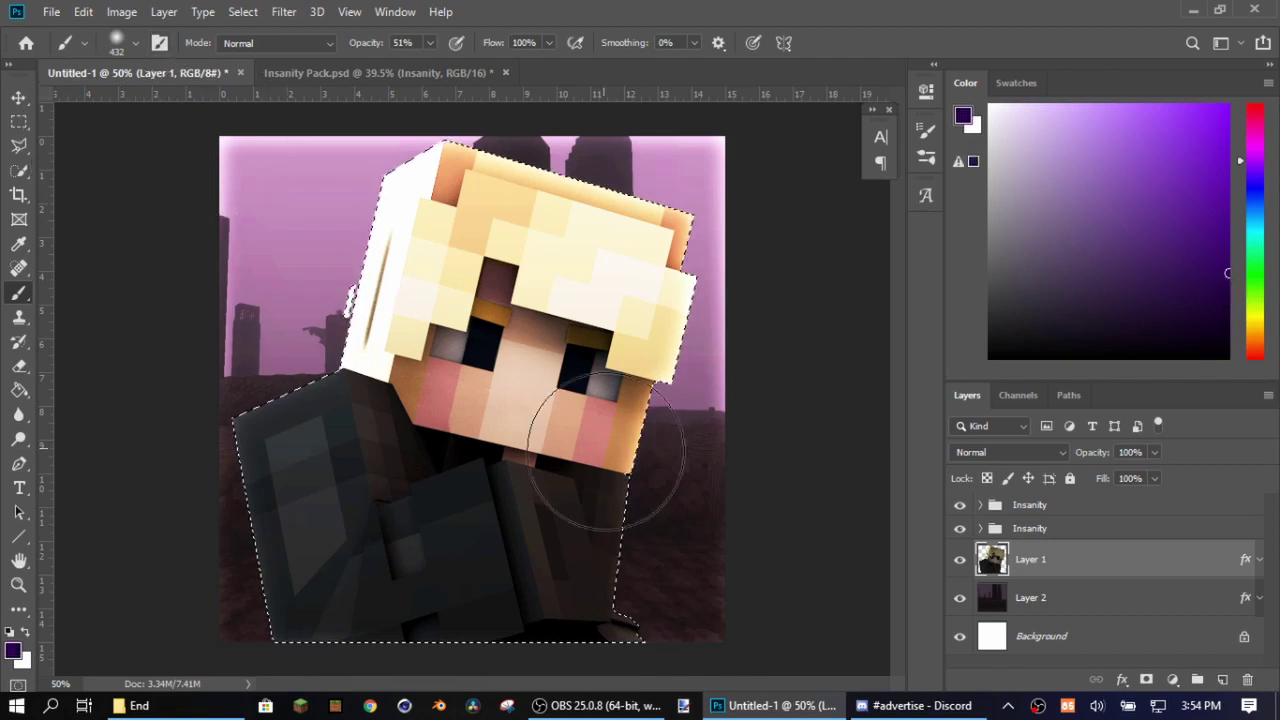
Step: Paint soft purple shading along the right edge of the character's arm, head and hair on Layer 1, and deselect the outline
{"action": "mouse_move", "coordinate": [686, 558]}
{"action": "left_mouse_down"}
{"action": "mouse_move", "coordinate": [697, 508]}
{"action": "mouse_move", "coordinate": [695, 591]}
{"action": "mouse_move", "coordinate": [706, 467]}
{"action": "left_mouse_up"}
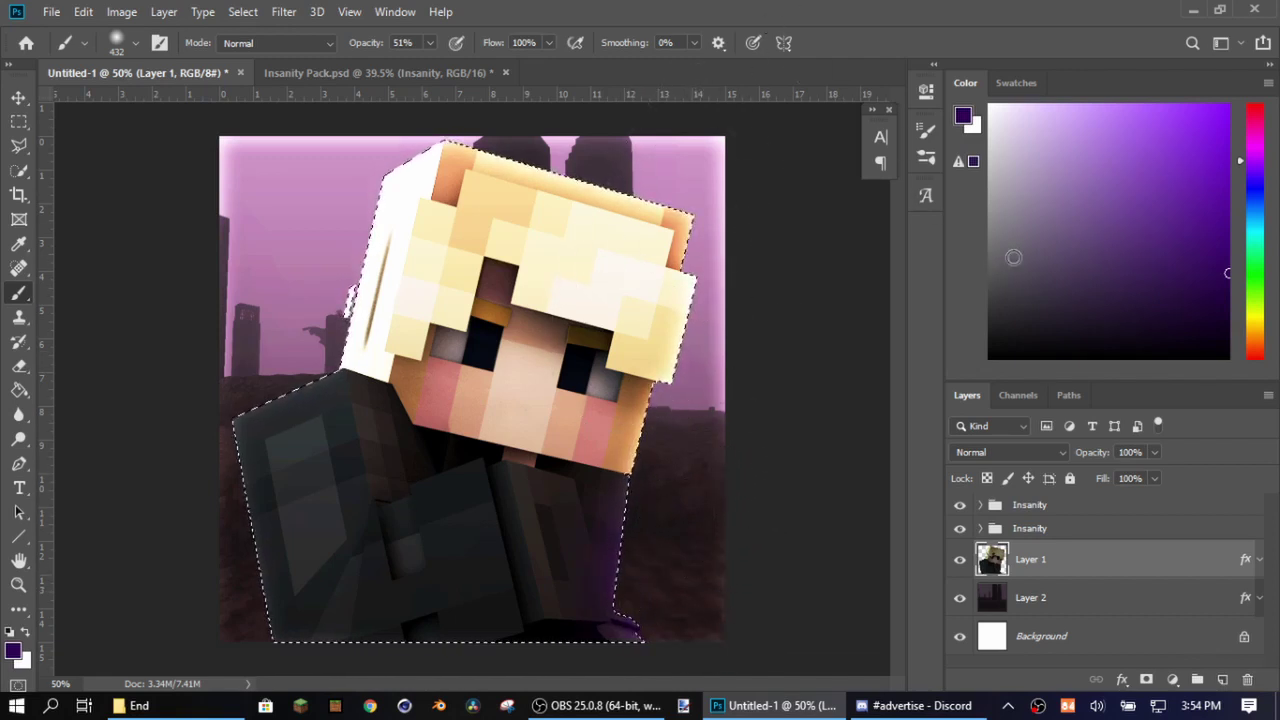
{"action": "left_click_drag", "start_coordinate": [1222, 272], "coordinate": [1130, 279]}
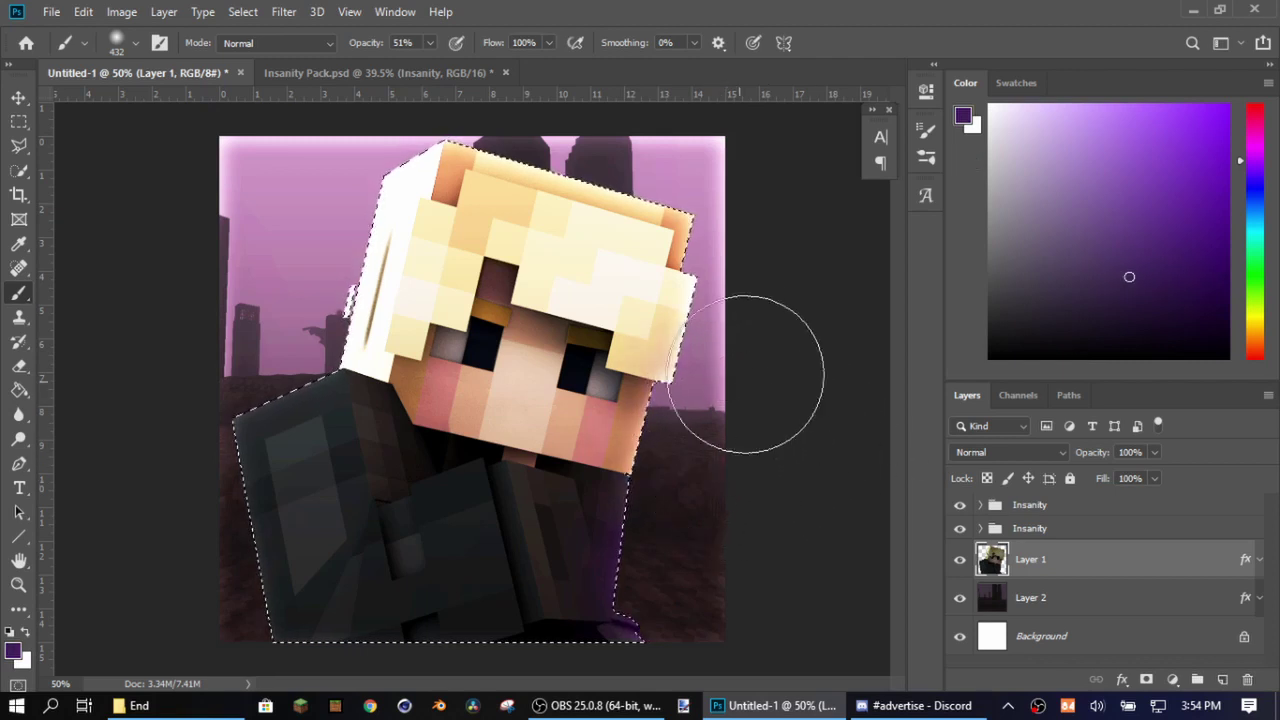
{"action": "mouse_move", "coordinate": [758, 315]}
{"action": "left_mouse_down"}
{"action": "mouse_move", "coordinate": [719, 490]}
{"action": "mouse_move", "coordinate": [711, 606]}
{"action": "mouse_move", "coordinate": [752, 247]}
{"action": "left_mouse_up"}
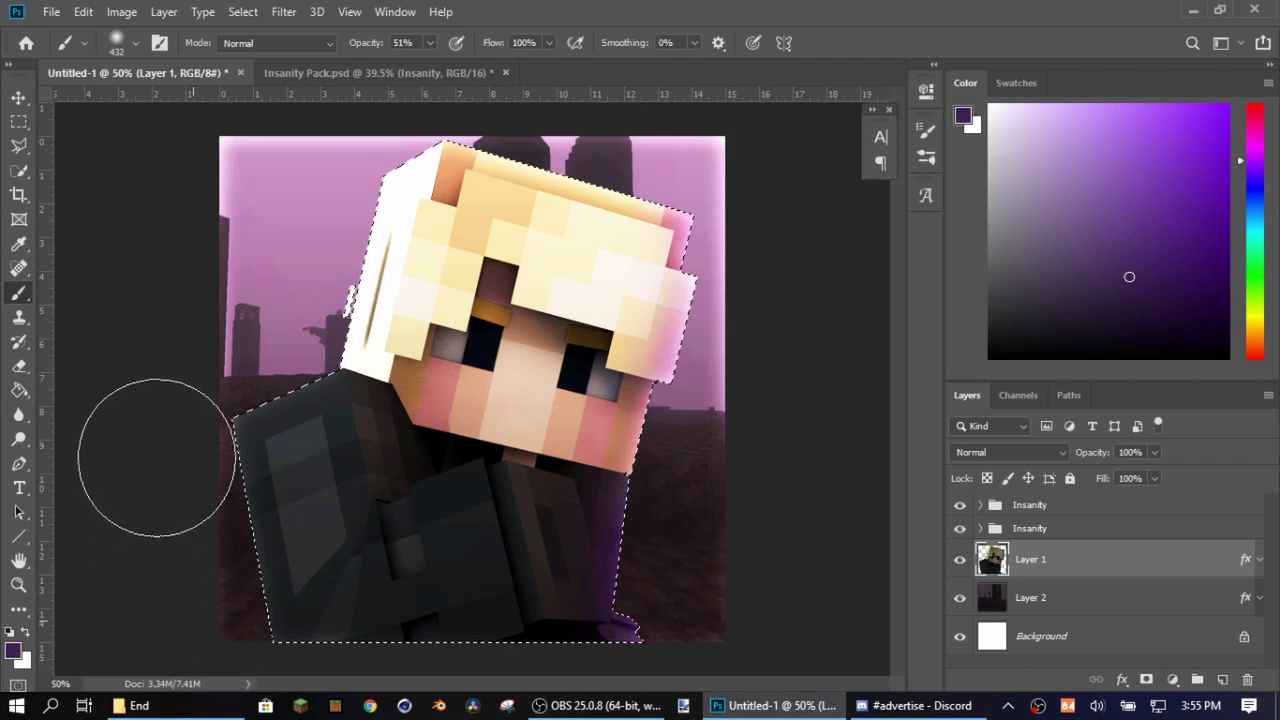
{"action": "left_click", "coordinate": [18, 121]}
{"action": "left_click", "coordinate": [681, 405]}
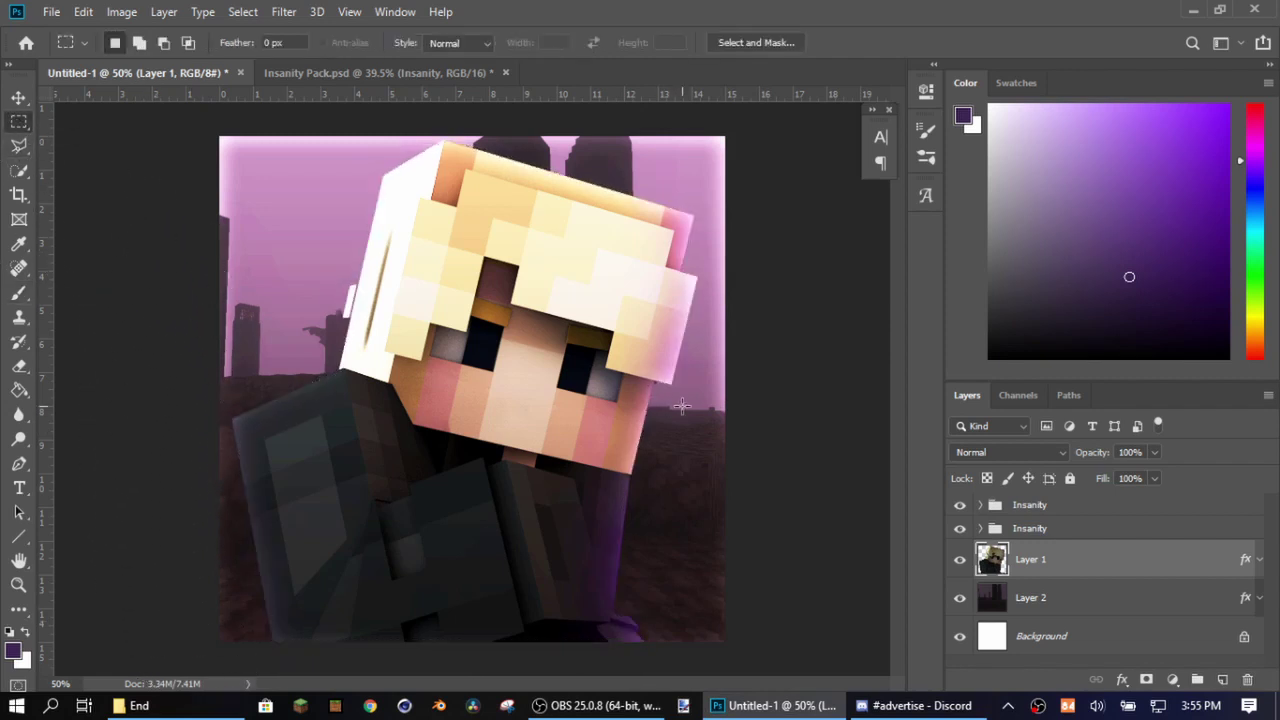
Step: Add a new layer above Layer 1 and brush soft purple shading over the lower-right side of the picture
{"action": "left_click", "coordinate": [1222, 680]}
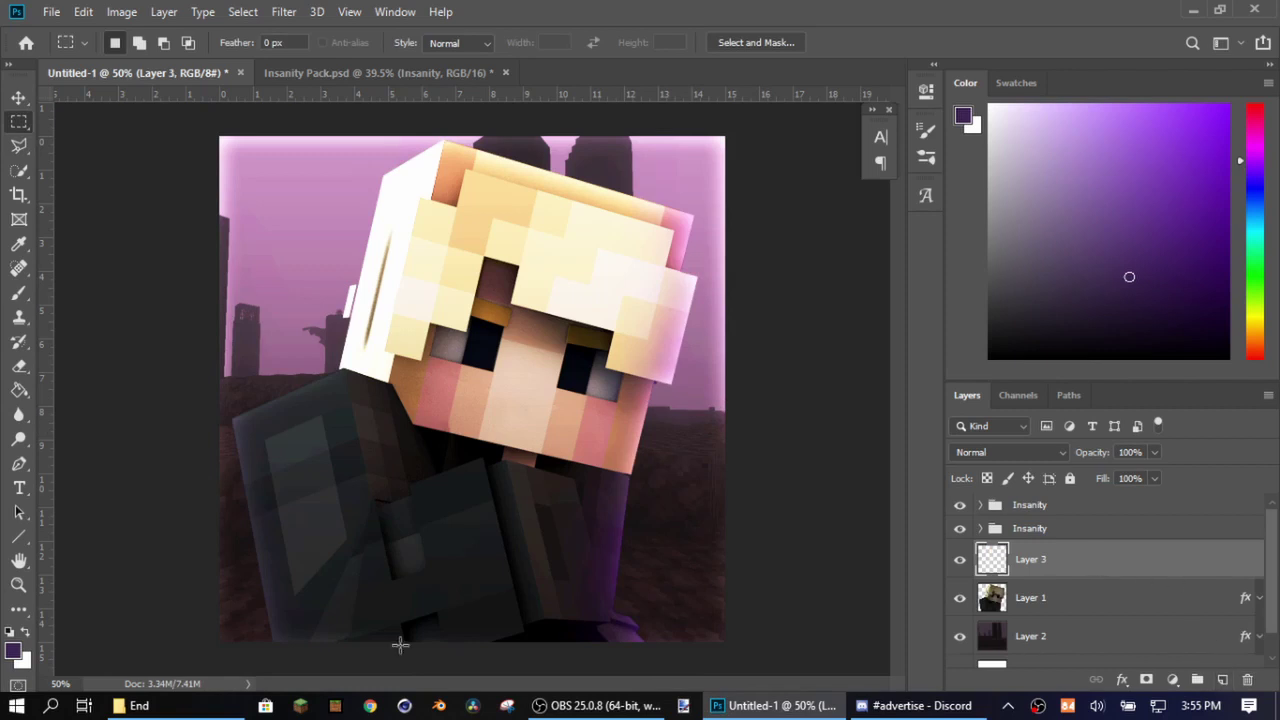
{"action": "left_click", "coordinate": [22, 294]}
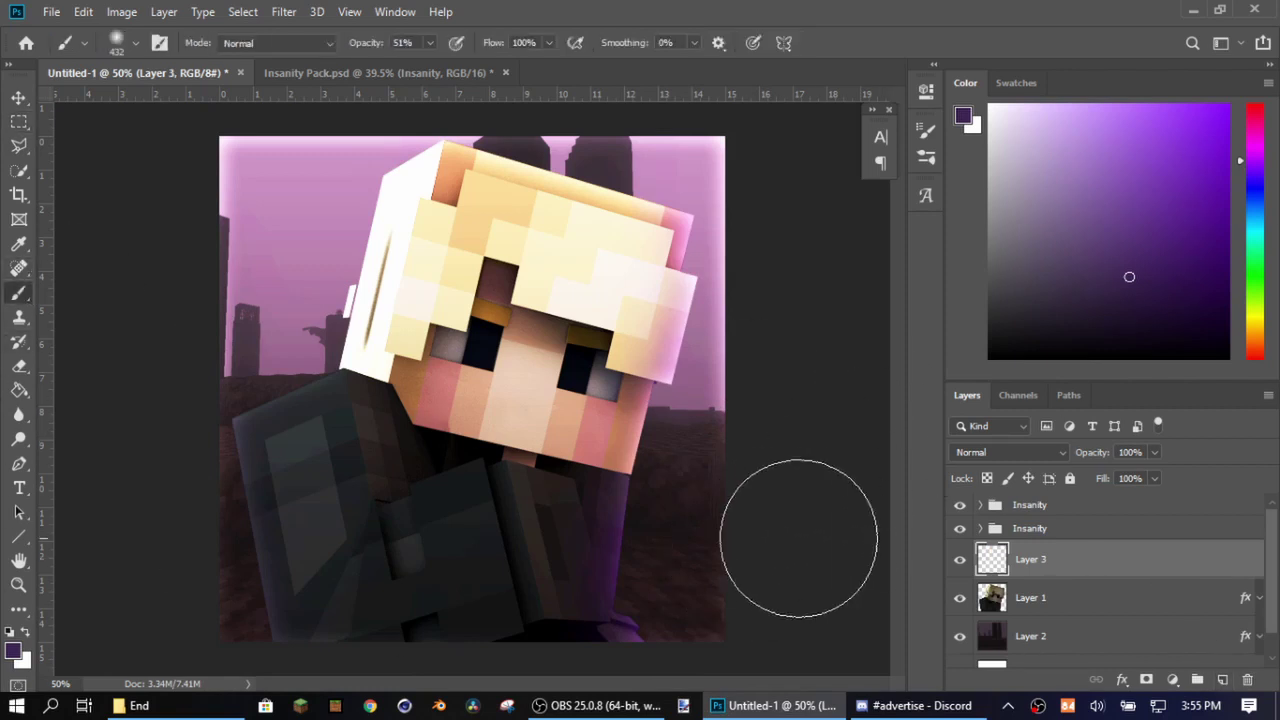
{"action": "mouse_move", "coordinate": [686, 600]}
{"action": "left_mouse_down"}
{"action": "mouse_move", "coordinate": [696, 541]}
{"action": "mouse_move", "coordinate": [716, 490]}
{"action": "mouse_move", "coordinate": [712, 598]}
{"action": "mouse_move", "coordinate": [693, 604]}
{"action": "mouse_move", "coordinate": [686, 562]}
{"action": "mouse_move", "coordinate": [704, 504]}
{"action": "mouse_move", "coordinate": [703, 573]}
{"action": "mouse_move", "coordinate": [687, 588]}
{"action": "mouse_move", "coordinate": [737, 385]}
{"action": "left_mouse_up"}
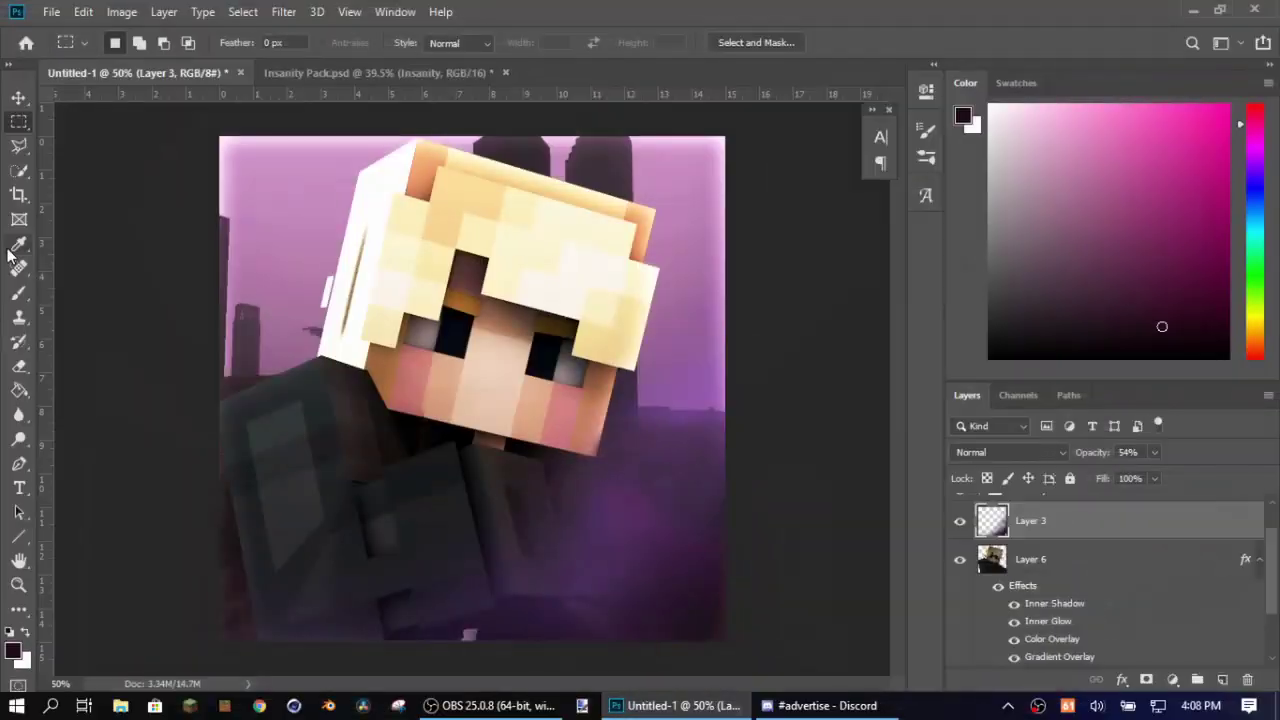
Step: Load Layer 6's outline as a selection, brush light pink along the character's left head and shoulder edges on that layer, and deselect
{"action": "left_click", "coordinate": [992, 562], "text": "ctrl"}
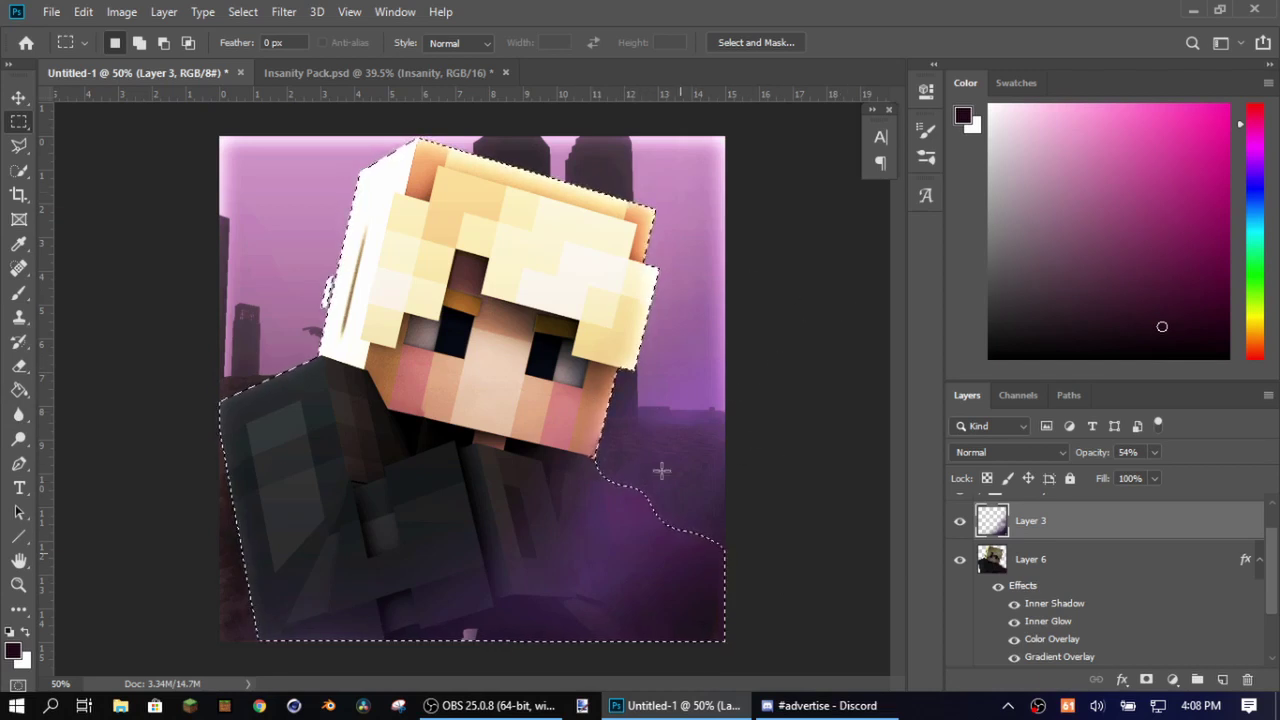
{"action": "left_click", "coordinate": [1026, 566]}
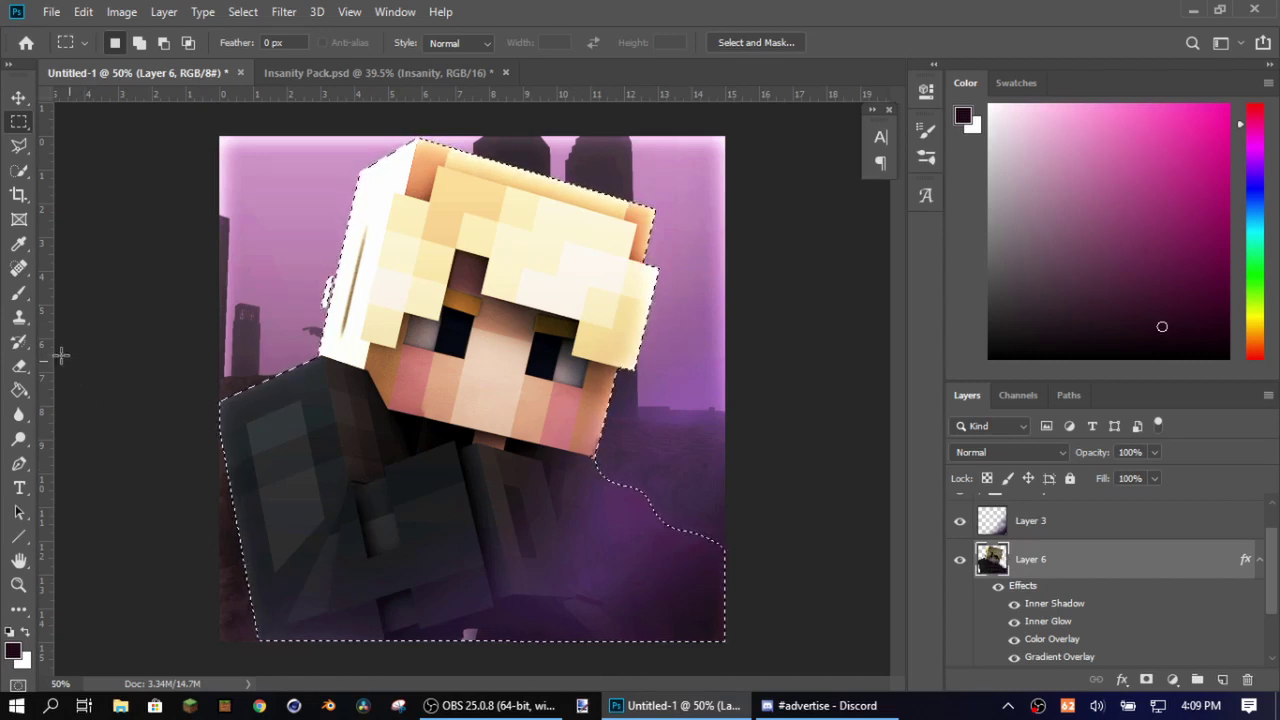
{"action": "left_click", "coordinate": [18, 295]}
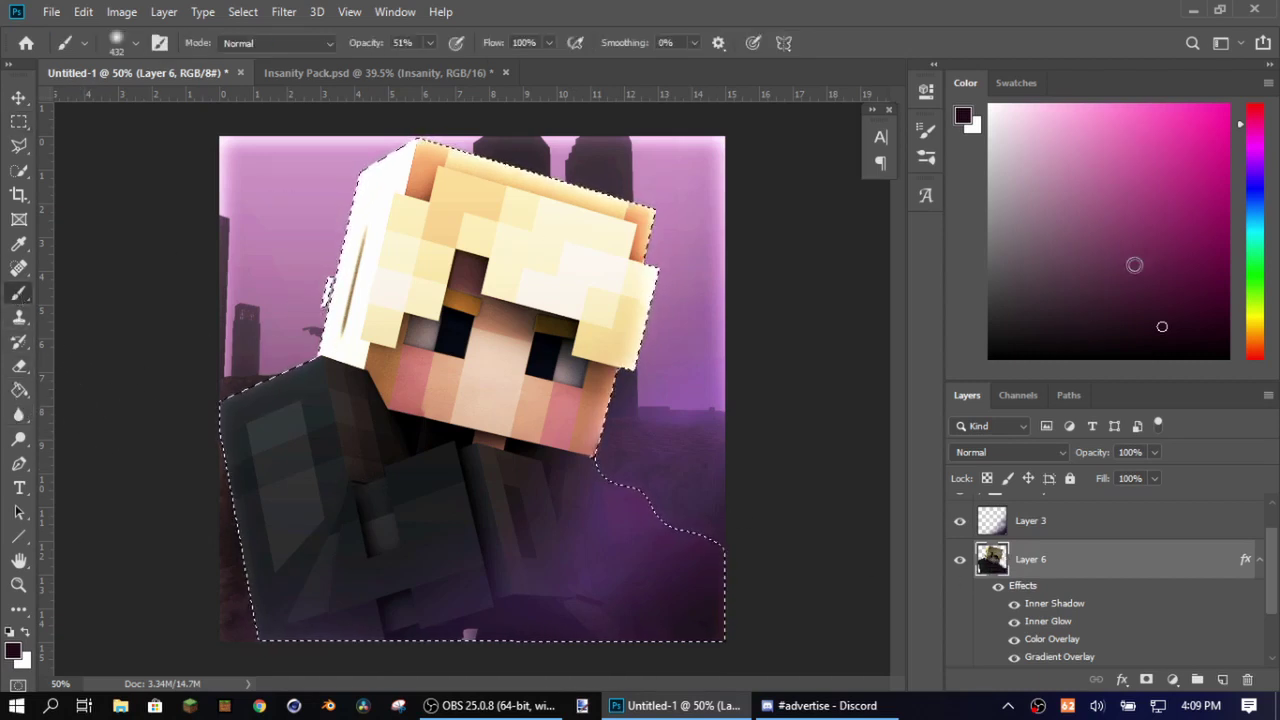
{"action": "mouse_move", "coordinate": [1134, 265]}
{"action": "left_mouse_down"}
{"action": "mouse_move", "coordinate": [1067, 75]}
{"action": "mouse_move", "coordinate": [1060, 110]}
{"action": "left_mouse_up"}
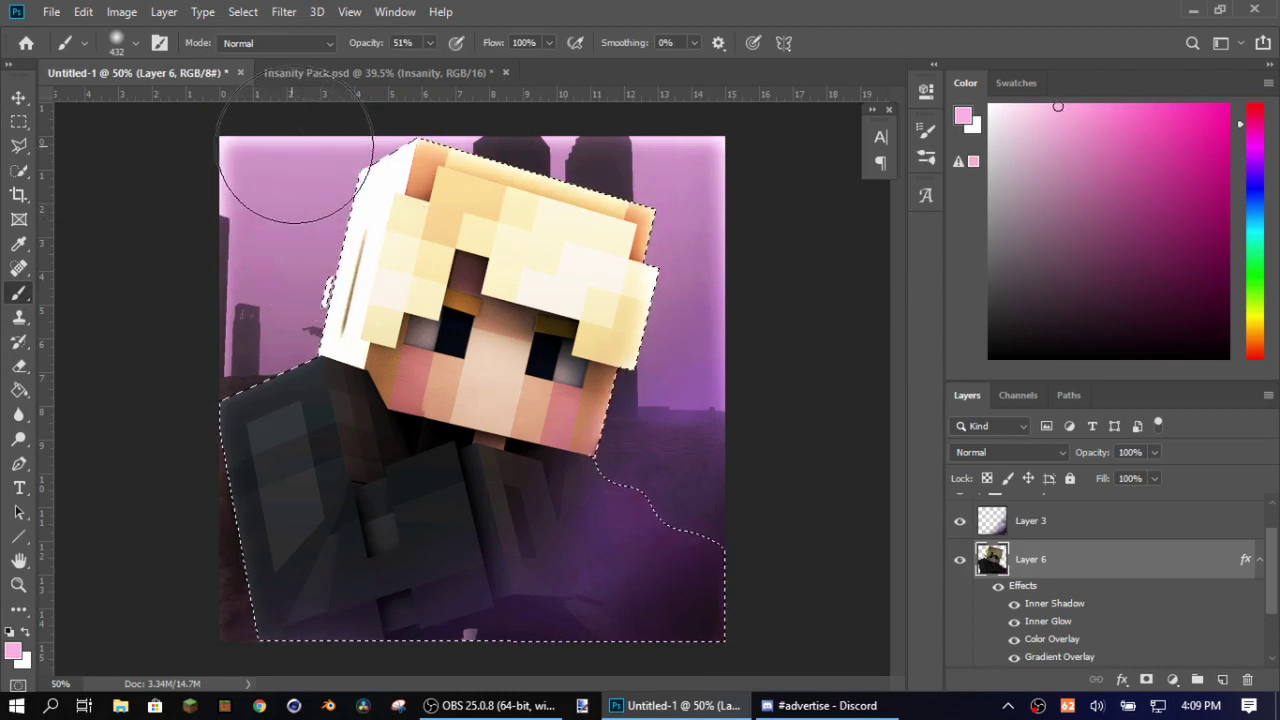
{"action": "mouse_move", "coordinate": [181, 337]}
{"action": "left_mouse_down"}
{"action": "mouse_move", "coordinate": [136, 441]}
{"action": "mouse_move", "coordinate": [145, 485]}
{"action": "mouse_move", "coordinate": [161, 324]}
{"action": "mouse_move", "coordinate": [276, 181]}
{"action": "mouse_move", "coordinate": [293, 195]}
{"action": "mouse_move", "coordinate": [248, 324]}
{"action": "mouse_move", "coordinate": [262, 313]}
{"action": "mouse_move", "coordinate": [312, 184]}
{"action": "left_mouse_up"}
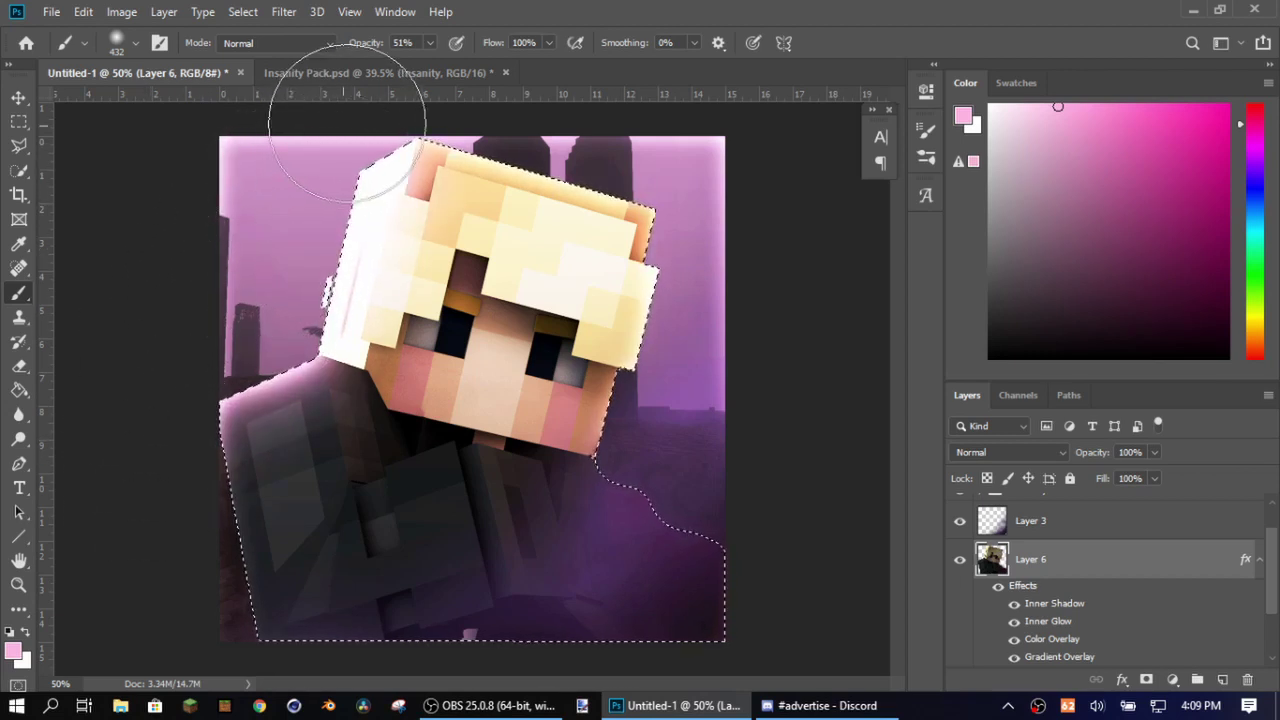
{"action": "left_click", "coordinate": [18, 120]}
{"action": "left_click", "coordinate": [125, 246]}
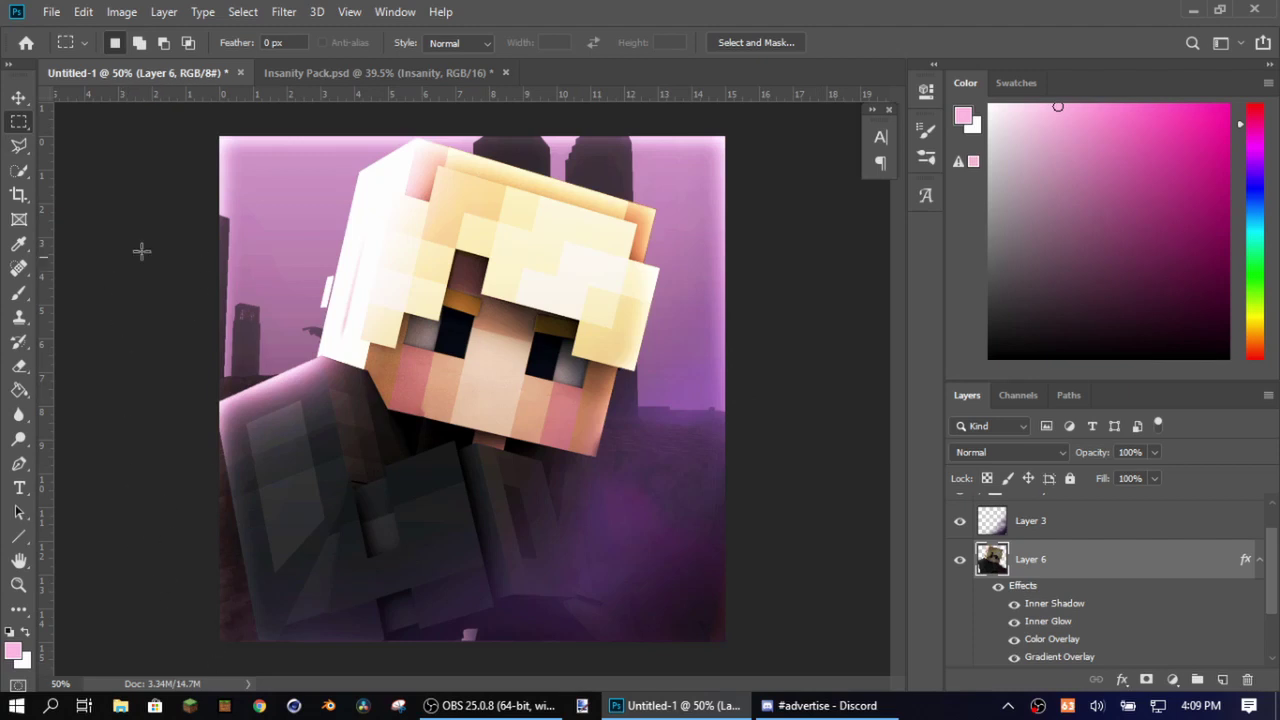
Step: Brush a light pink glow on Layer 3 over the left background and the edge of the character's shoulder
{"action": "left_click", "coordinate": [1068, 528]}
{"action": "left_click", "coordinate": [18, 293]}
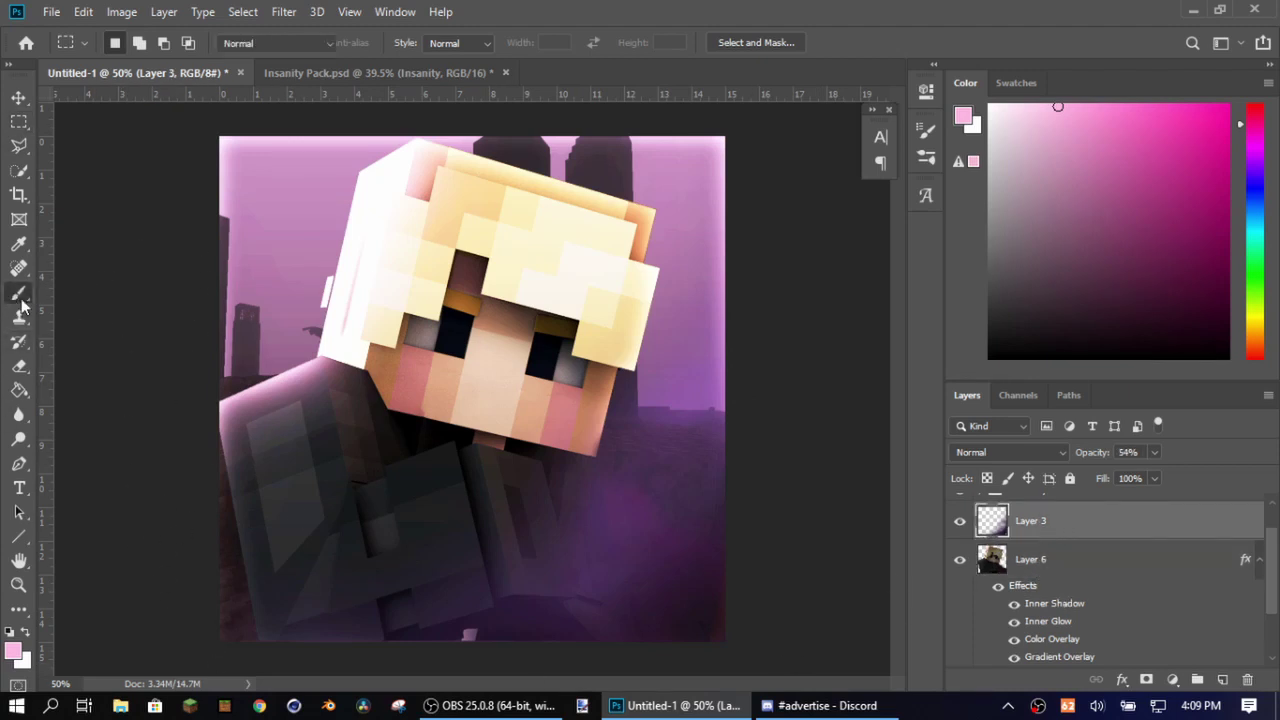
{"action": "mouse_move", "coordinate": [215, 200]}
{"action": "left_mouse_down"}
{"action": "mouse_move", "coordinate": [212, 252]}
{"action": "mouse_move", "coordinate": [238, 272]}
{"action": "mouse_move", "coordinate": [226, 332]}
{"action": "mouse_move", "coordinate": [248, 319]}
{"action": "mouse_move", "coordinate": [263, 213]}
{"action": "mouse_move", "coordinate": [291, 162]}
{"action": "mouse_move", "coordinate": [287, 214]}
{"action": "mouse_move", "coordinate": [262, 230]}
{"action": "mouse_move", "coordinate": [251, 318]}
{"action": "mouse_move", "coordinate": [225, 360]}
{"action": "mouse_move", "coordinate": [263, 358]}
{"action": "mouse_move", "coordinate": [292, 330]}
{"action": "mouse_move", "coordinate": [341, 185]}
{"action": "left_mouse_up"}
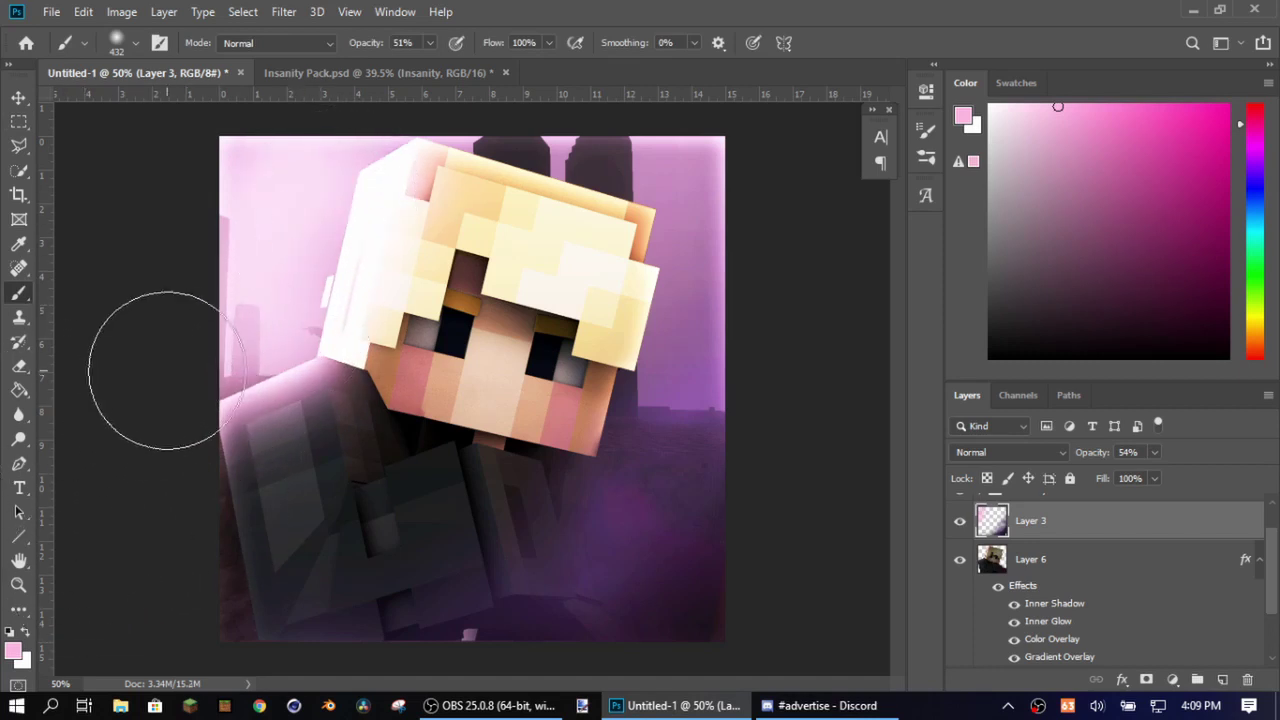
{"action": "left_click_drag", "start_coordinate": [243, 329], "coordinate": [255, 428]}
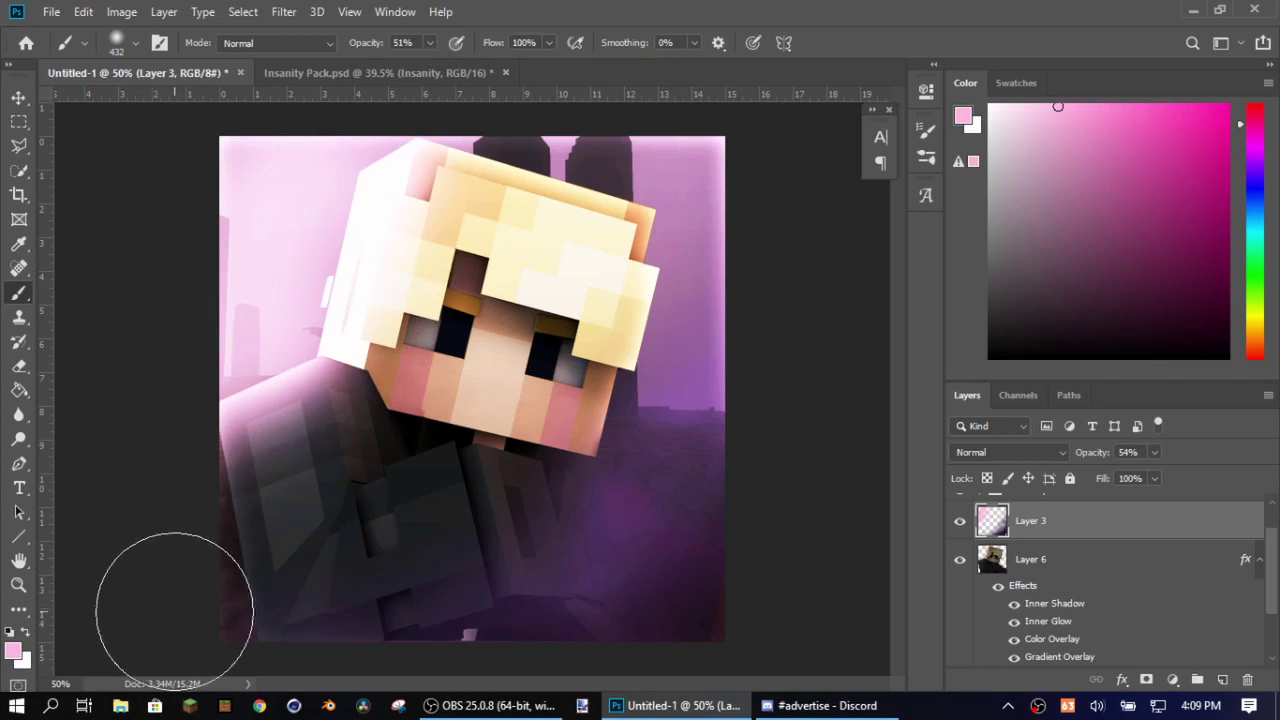
Step: Darken the lower-left corner with dark magenta and the right side with black using soft brush strokes on Layer 3
{"action": "left_click", "coordinate": [1051, 359]}
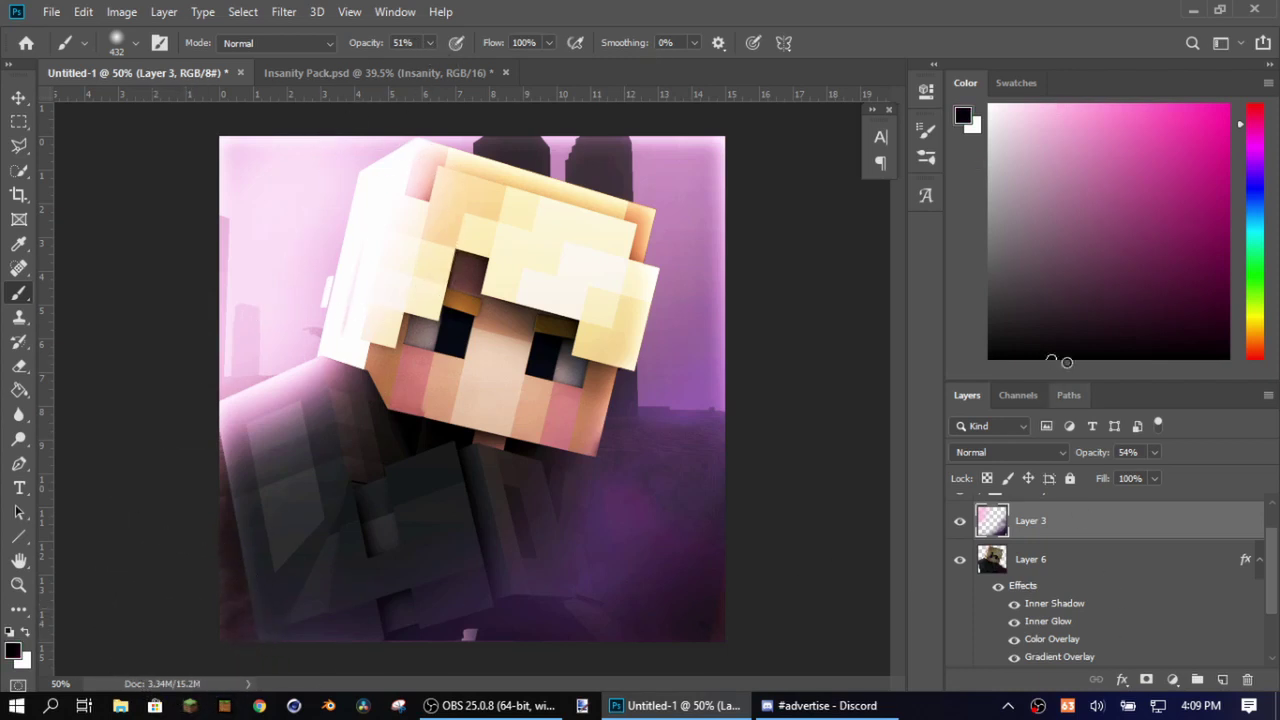
{"action": "left_click", "coordinate": [1228, 313]}
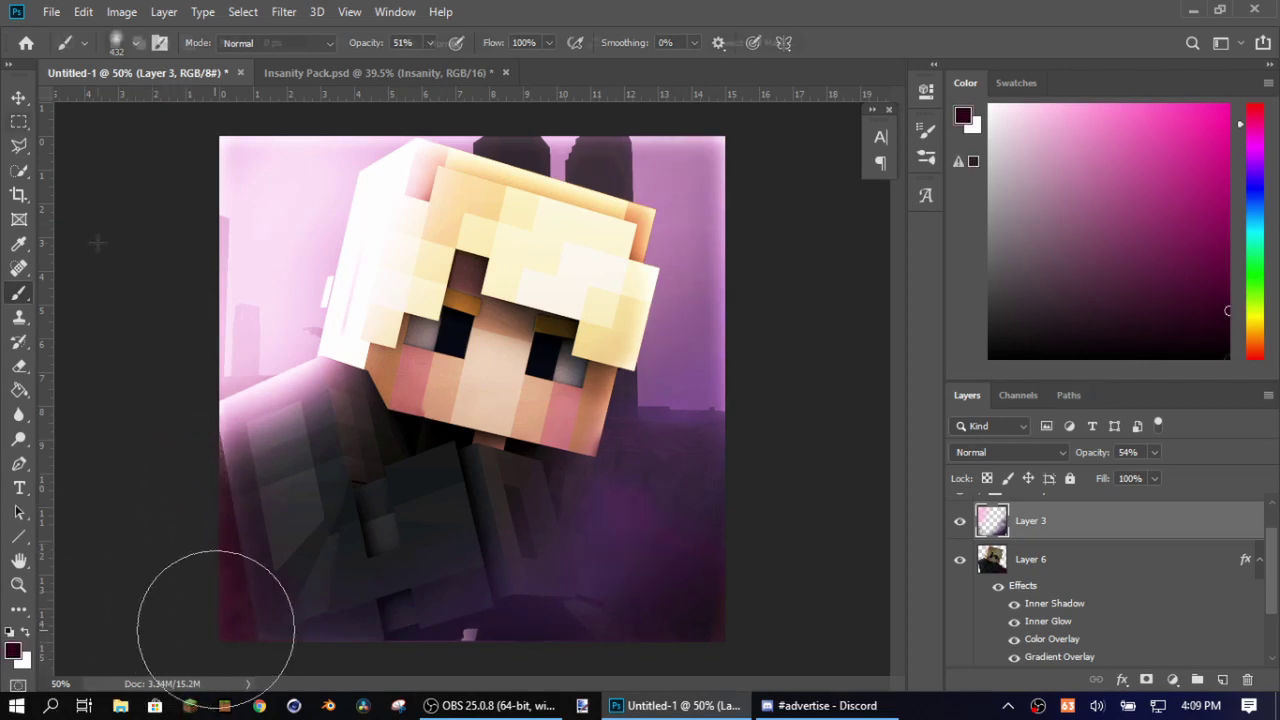
{"action": "key", "text": "m"}
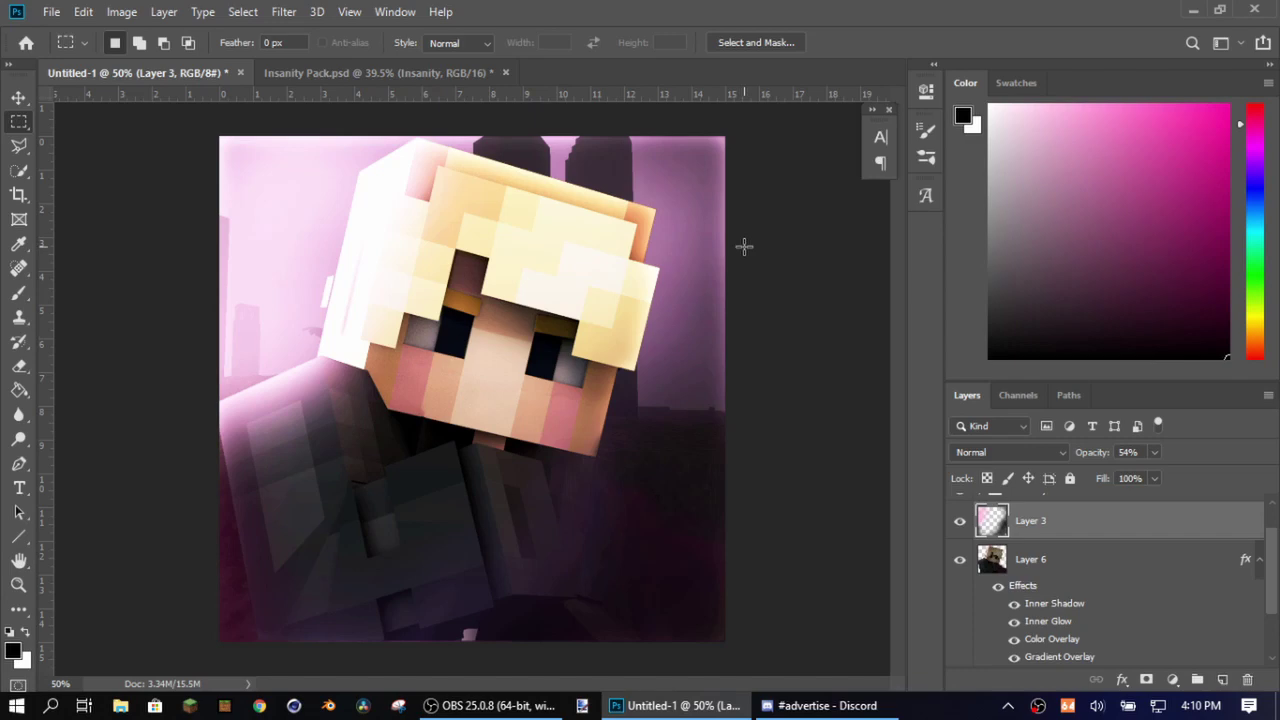
{"action": "left_click", "coordinate": [993, 562]}
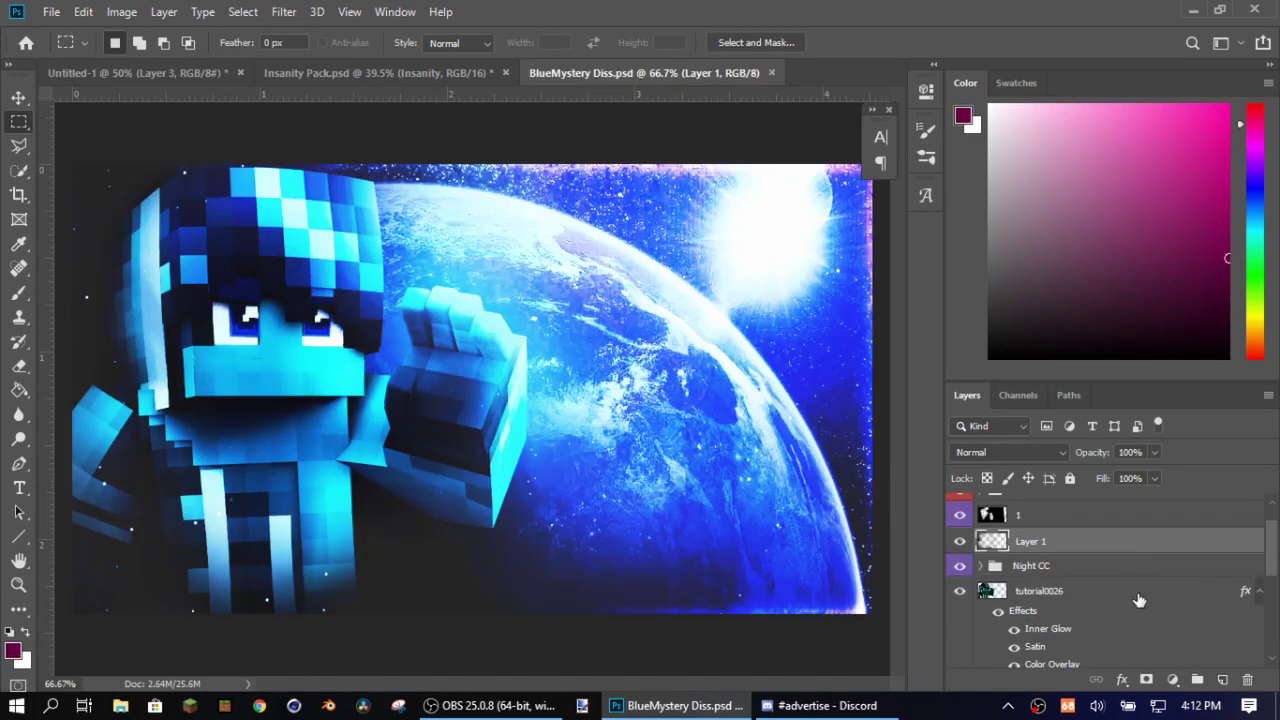
Step: Find the star-particle layer "1" in BlueMystery Diss.psd and bring it into the Untitled-1 document above Layer 3
{"action": "scroll", "coordinate": [1130, 590], "scroll_direction": "down", "scroll_amount": 3}
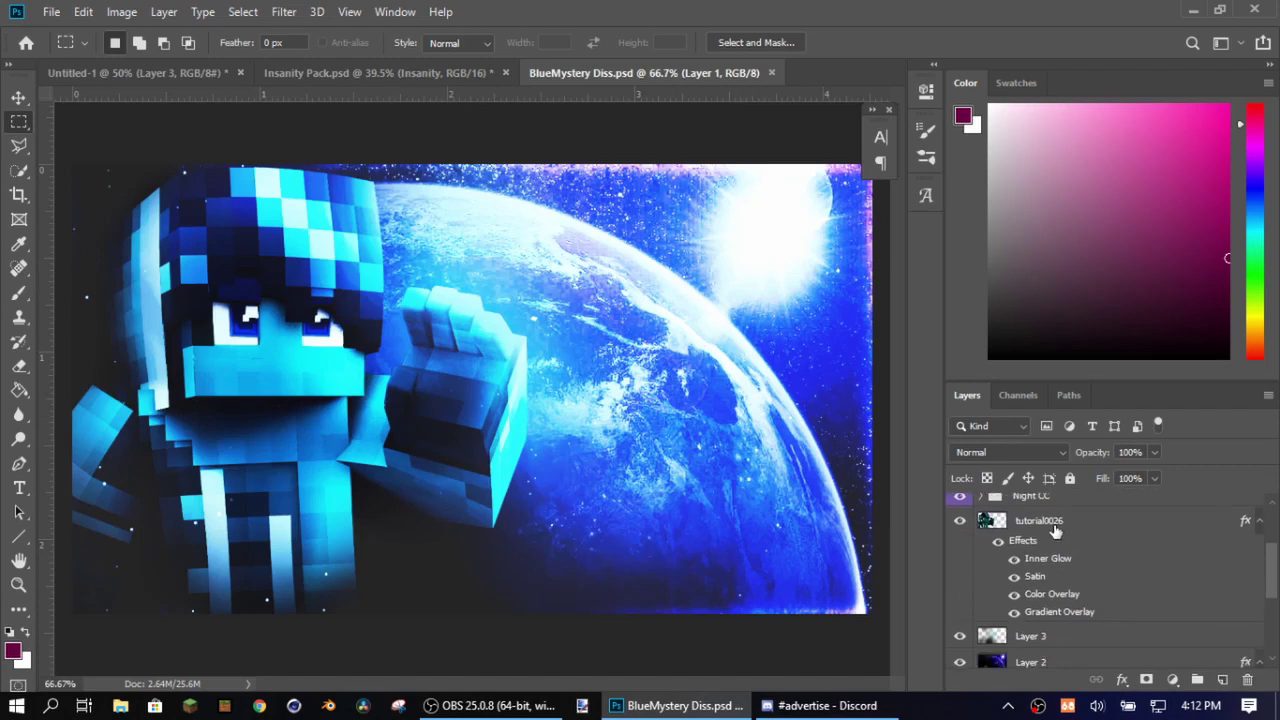
{"action": "scroll", "coordinate": [1055, 530], "scroll_direction": "down", "scroll_amount": 4}
{"action": "scroll", "coordinate": [1047, 548], "scroll_direction": "up", "scroll_amount": 6}
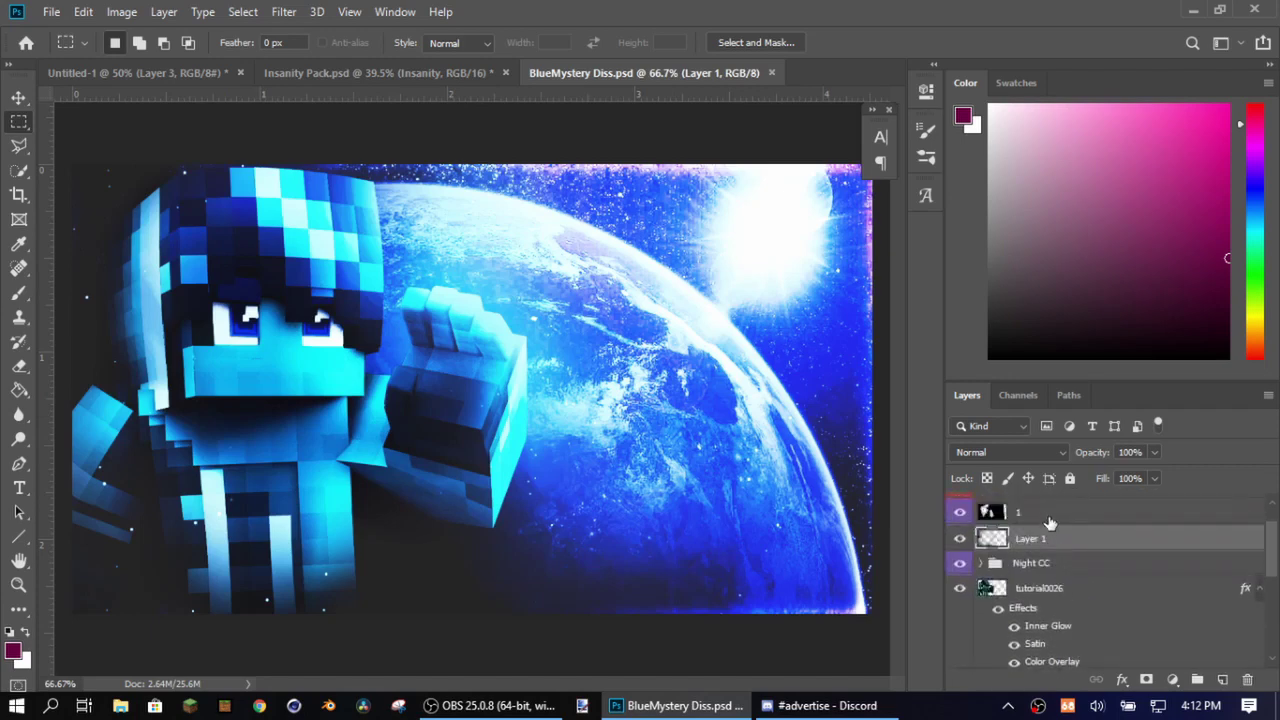
{"action": "right_click", "coordinate": [1046, 516]}
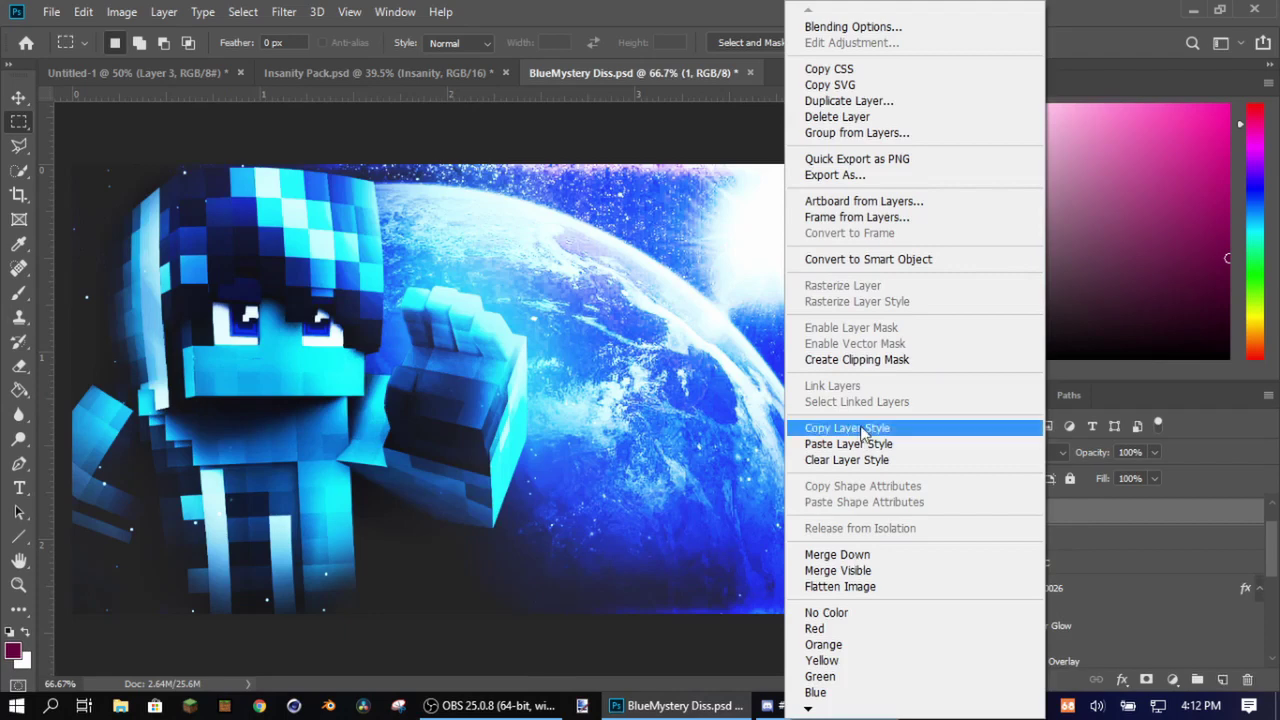
{"action": "left_click", "coordinate": [847, 427]}
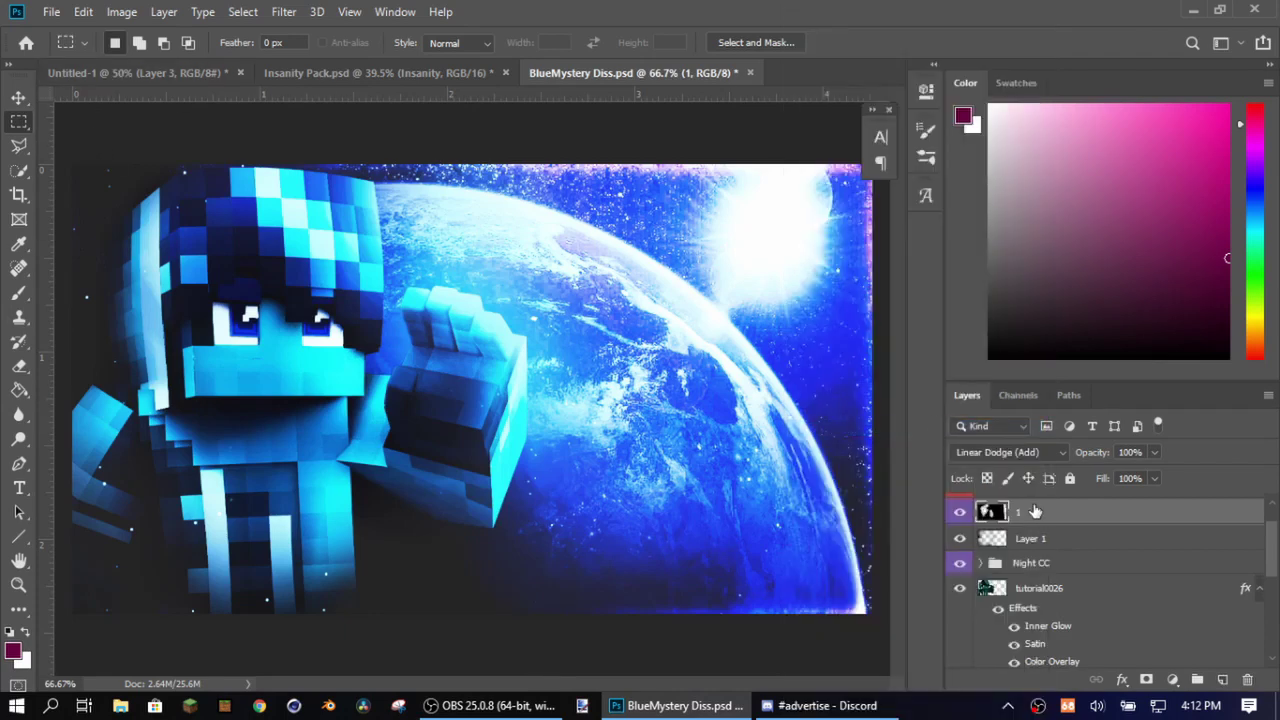
{"action": "left_click_drag", "start_coordinate": [640, 263], "coordinate": [1080, 584]}
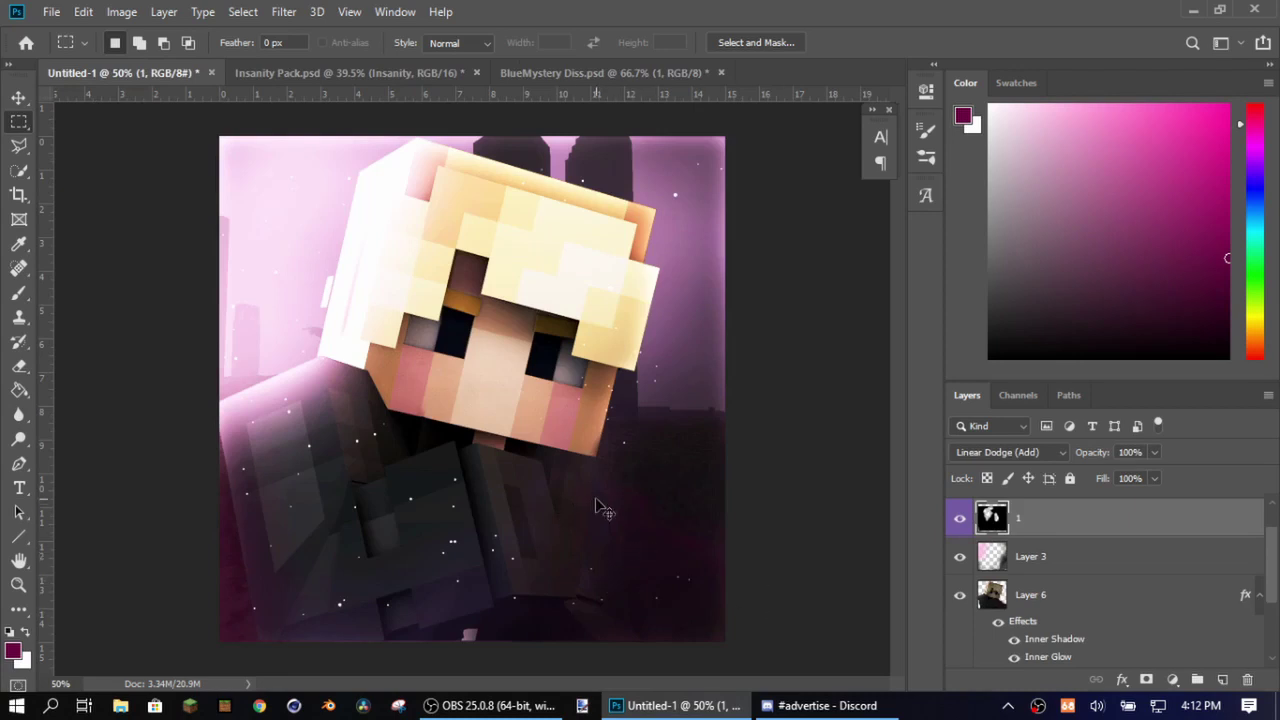
Step: Rotate star layer 1 to about -89 degrees, scale it to about 125% and position the particles over the character and background
{"action": "key", "text": "ctrl+t"}
{"action": "left_click_drag", "start_coordinate": [848, 300], "coordinate": [452, 136]}
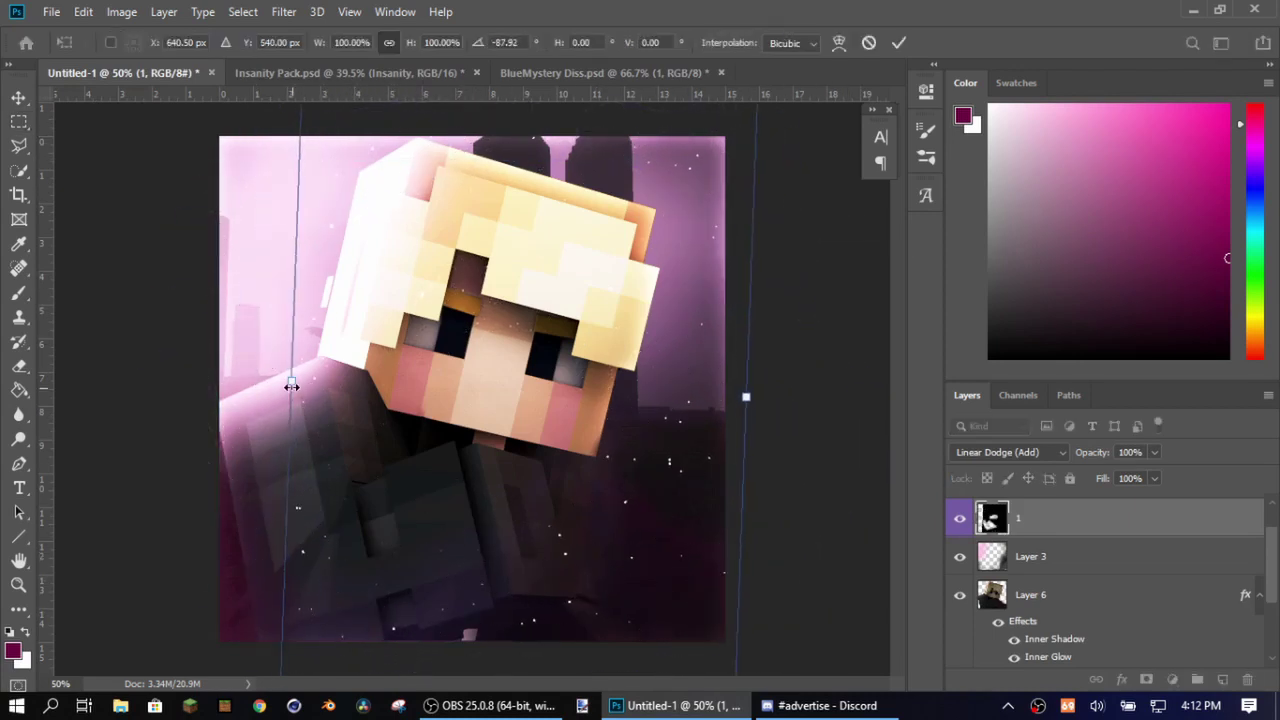
{"action": "left_click_drag", "start_coordinate": [291, 386], "coordinate": [177, 376]}
{"action": "left_click_drag", "start_coordinate": [823, 363], "coordinate": [815, 325]}
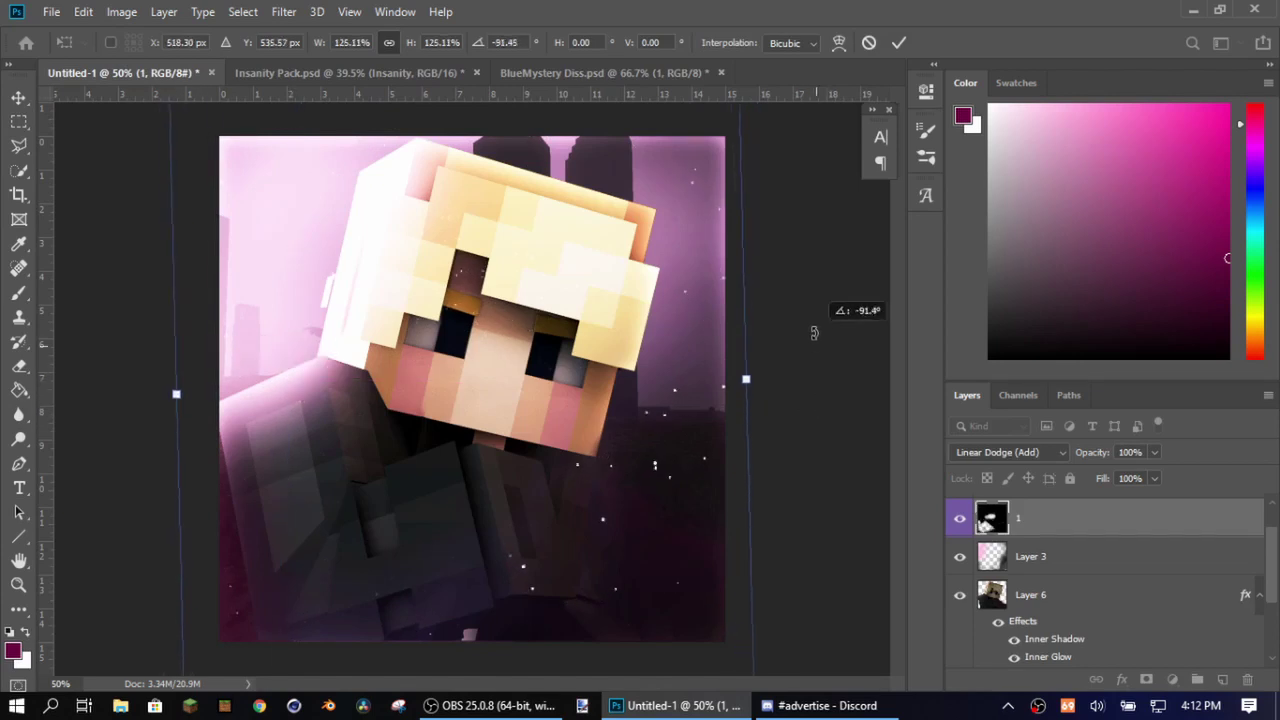
{"action": "left_click_drag", "start_coordinate": [503, 450], "coordinate": [506, 347]}
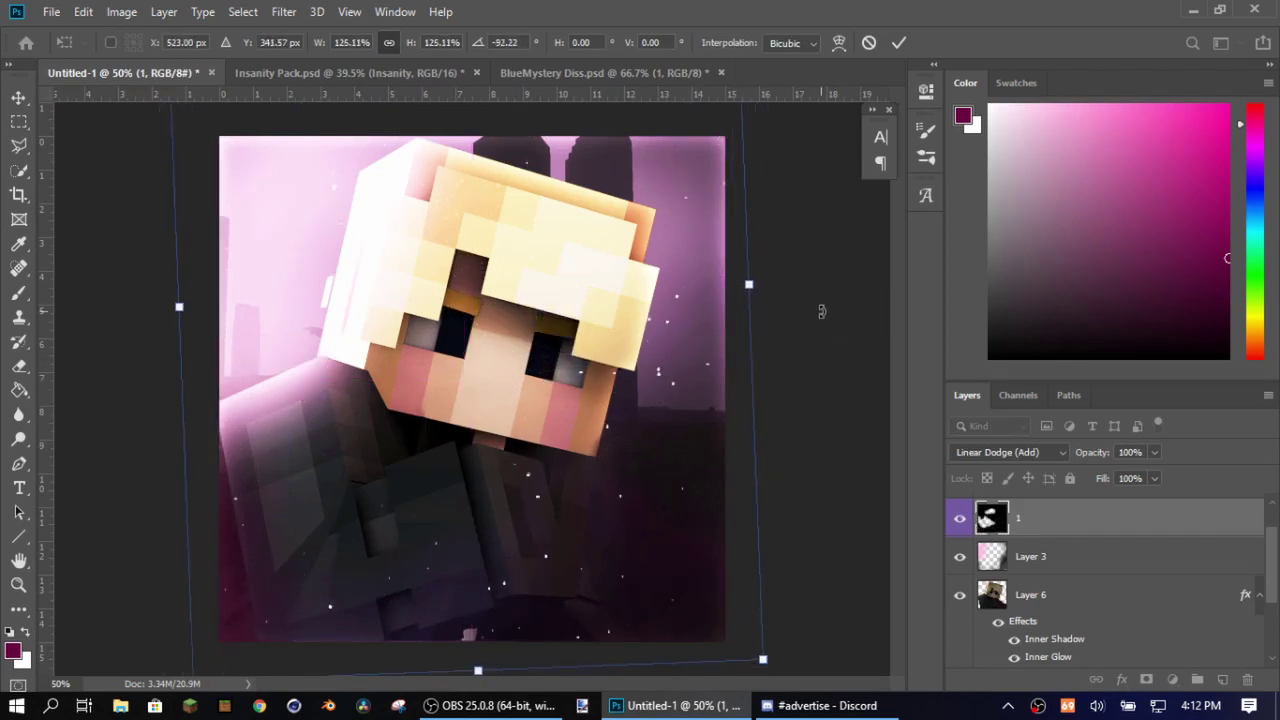
{"action": "left_click_drag", "start_coordinate": [822, 316], "coordinate": [840, 340]}
{"action": "left_click_drag", "start_coordinate": [624, 371], "coordinate": [625, 388]}
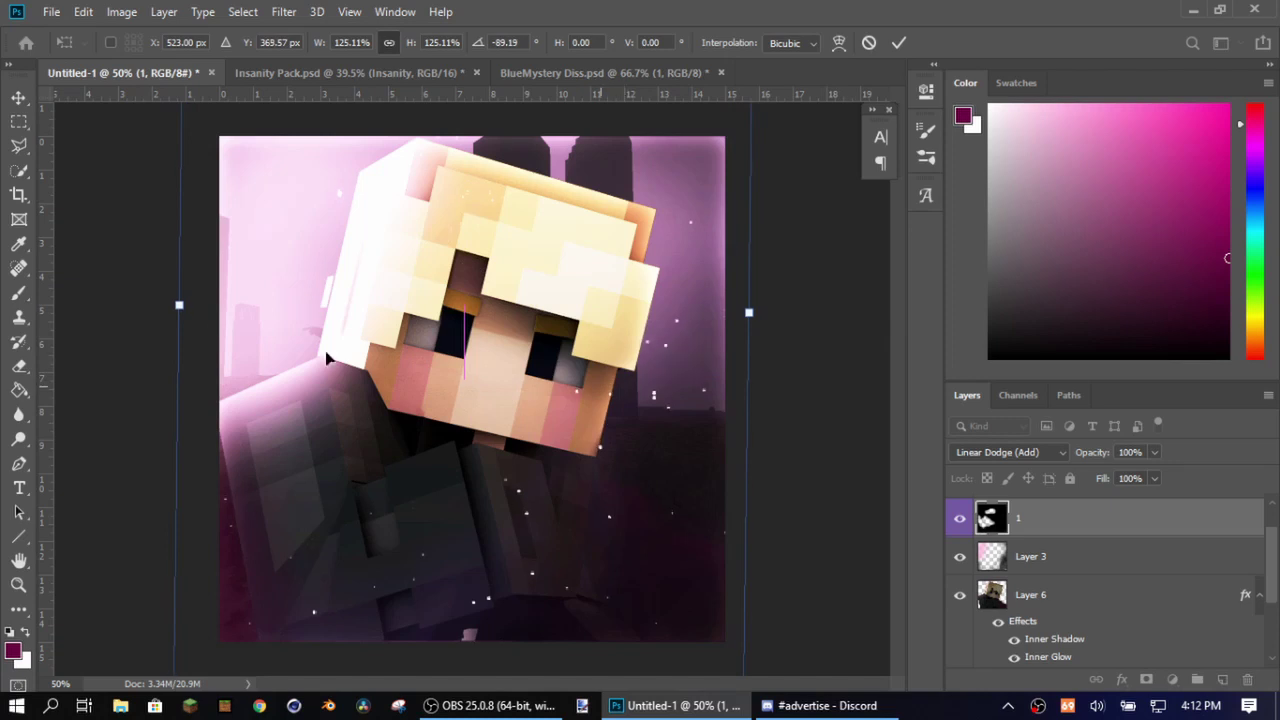
{"action": "left_click", "coordinate": [18, 120]}
Step: Erase the star particles over the lower edge of the character's face on layer 1, with eraser opacity at 63%
{"action": "left_click", "coordinate": [18, 367]}
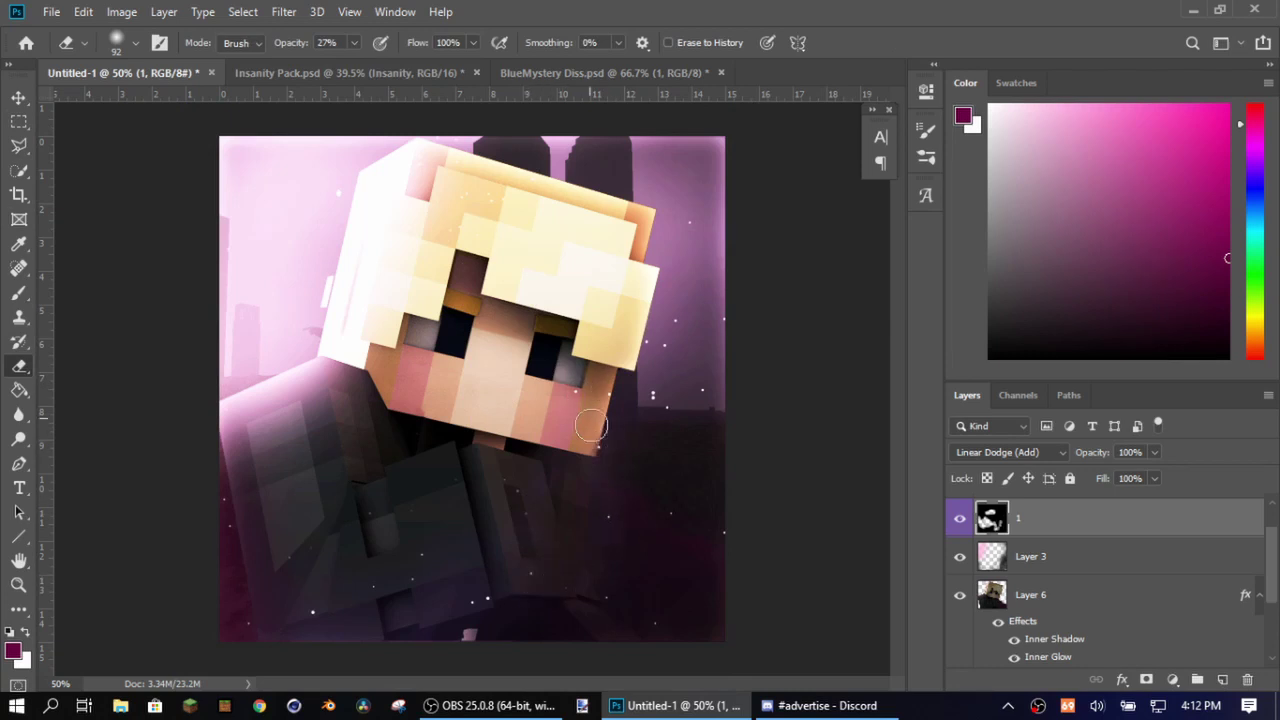
{"action": "left_click", "coordinate": [354, 42]}
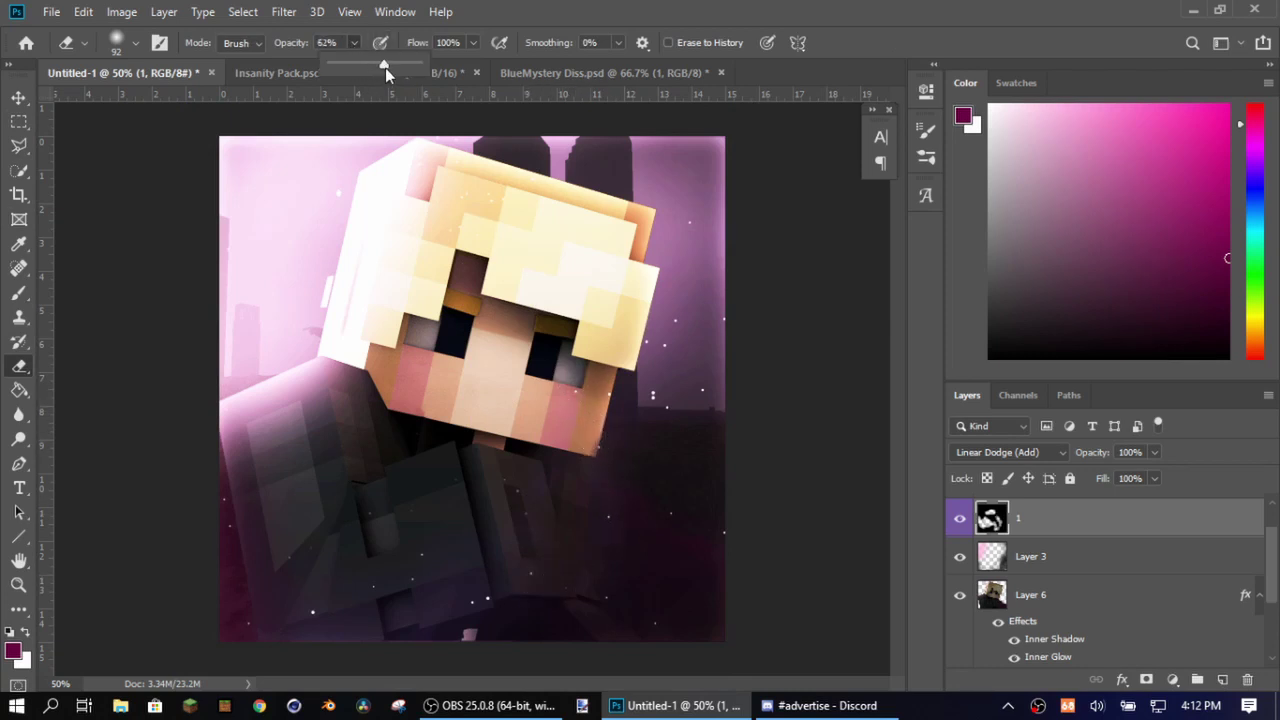
{"action": "left_click_drag", "start_coordinate": [385, 68], "coordinate": [387, 70]}
{"action": "mouse_move", "coordinate": [594, 453]}
{"action": "left_mouse_down"}
{"action": "mouse_move", "coordinate": [575, 396]}
{"action": "mouse_move", "coordinate": [582, 439]}
{"action": "mouse_move", "coordinate": [609, 389]}
{"action": "left_mouse_up"}
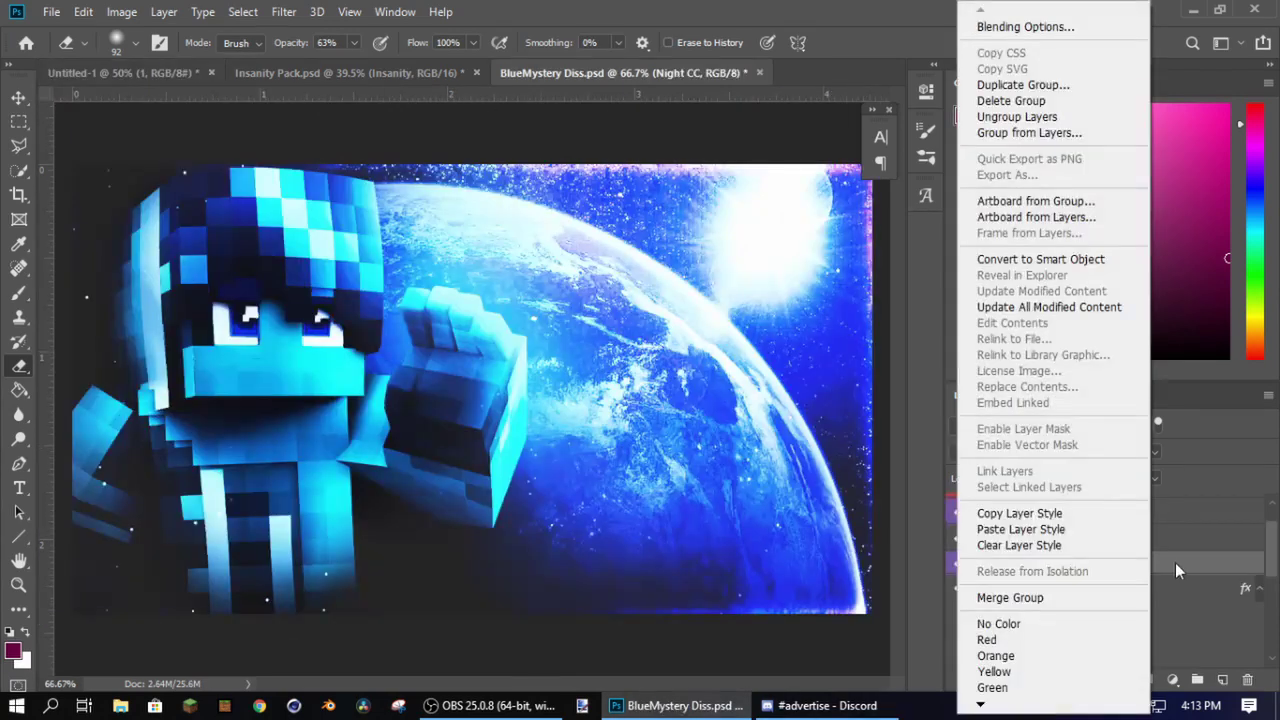
Step: Bring the Night CC group from BlueMystery Diss.psd into Untitled-1, placing it above star layer 1 and below the Insanity groups
{"action": "left_click", "coordinate": [1176, 566]}
{"action": "left_click_drag", "start_coordinate": [195, 61], "coordinate": [985, 582]}
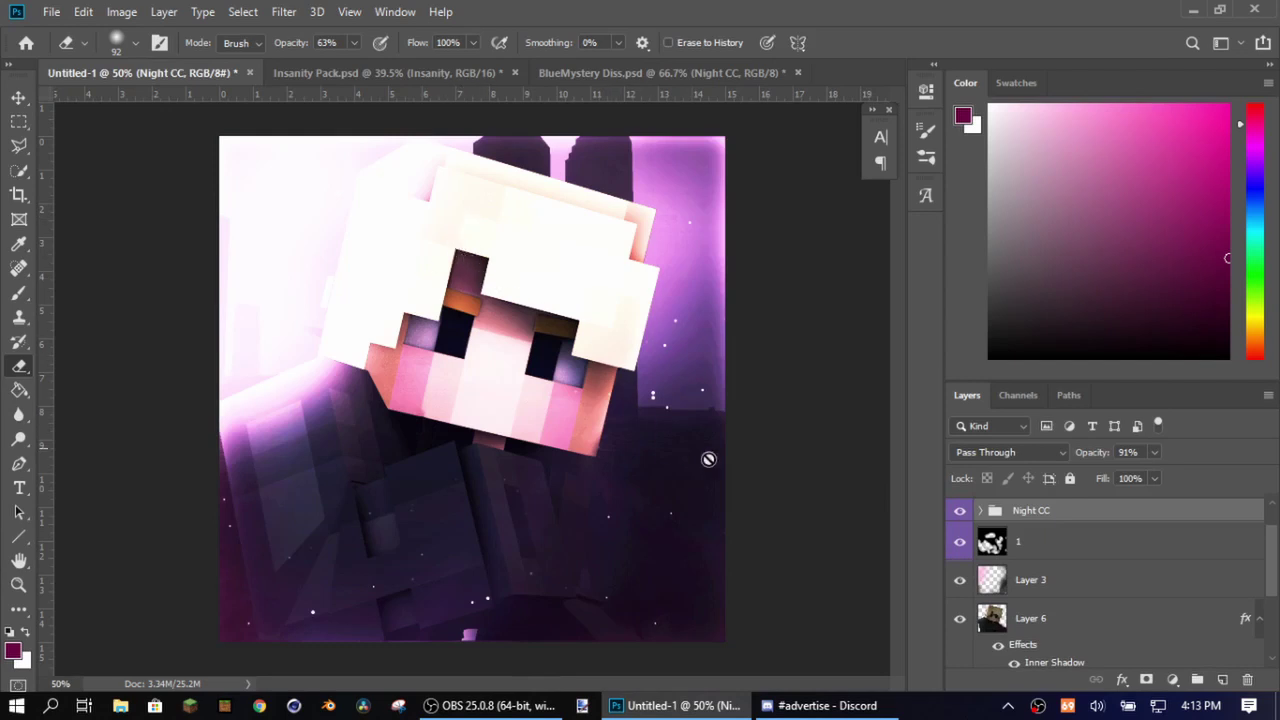
{"action": "left_click_drag", "start_coordinate": [1049, 512], "coordinate": [1065, 530]}
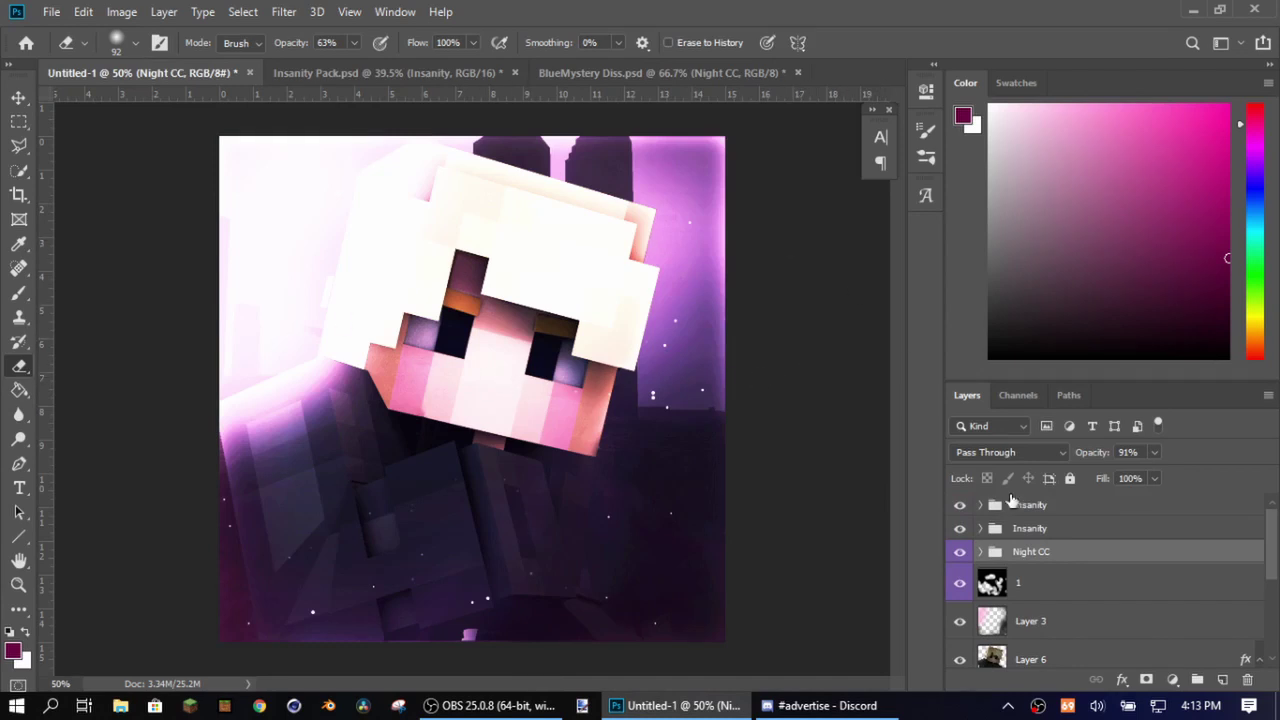
{"action": "left_click", "coordinate": [592, 72]}
{"action": "scroll", "coordinate": [1151, 578], "scroll_direction": "down", "scroll_amount": 1}
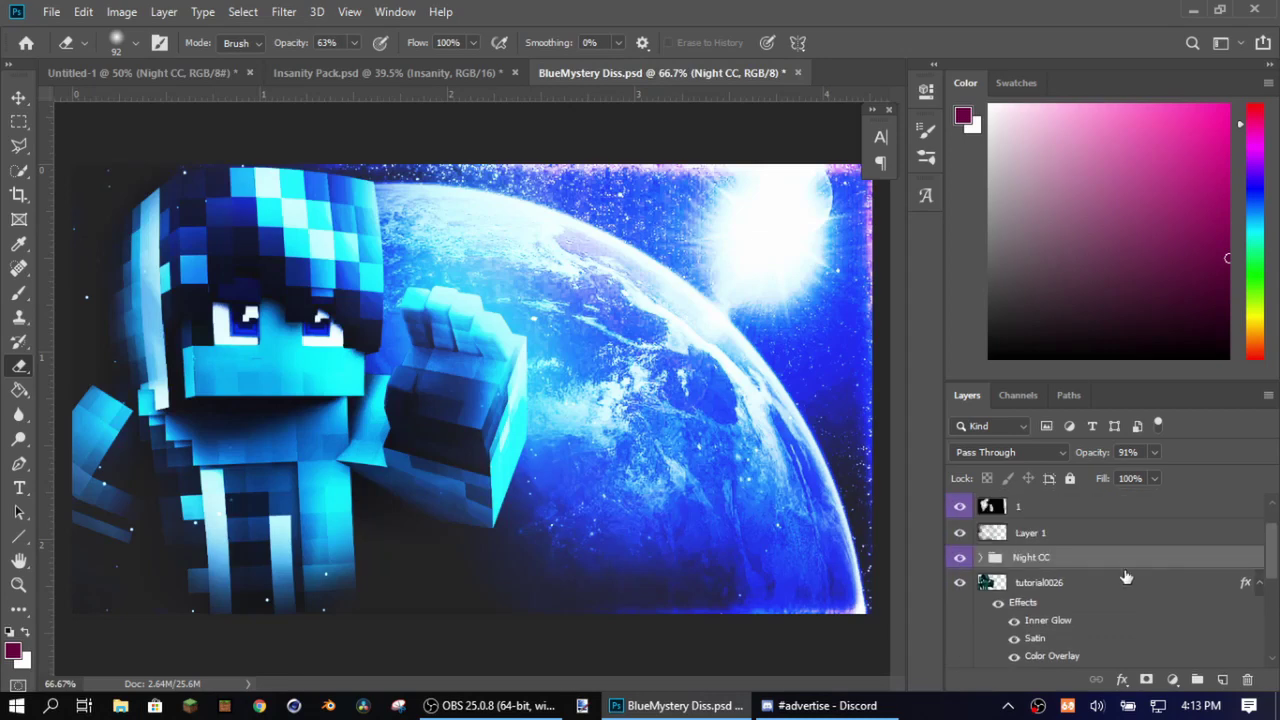
{"action": "left_click", "coordinate": [193, 73]}
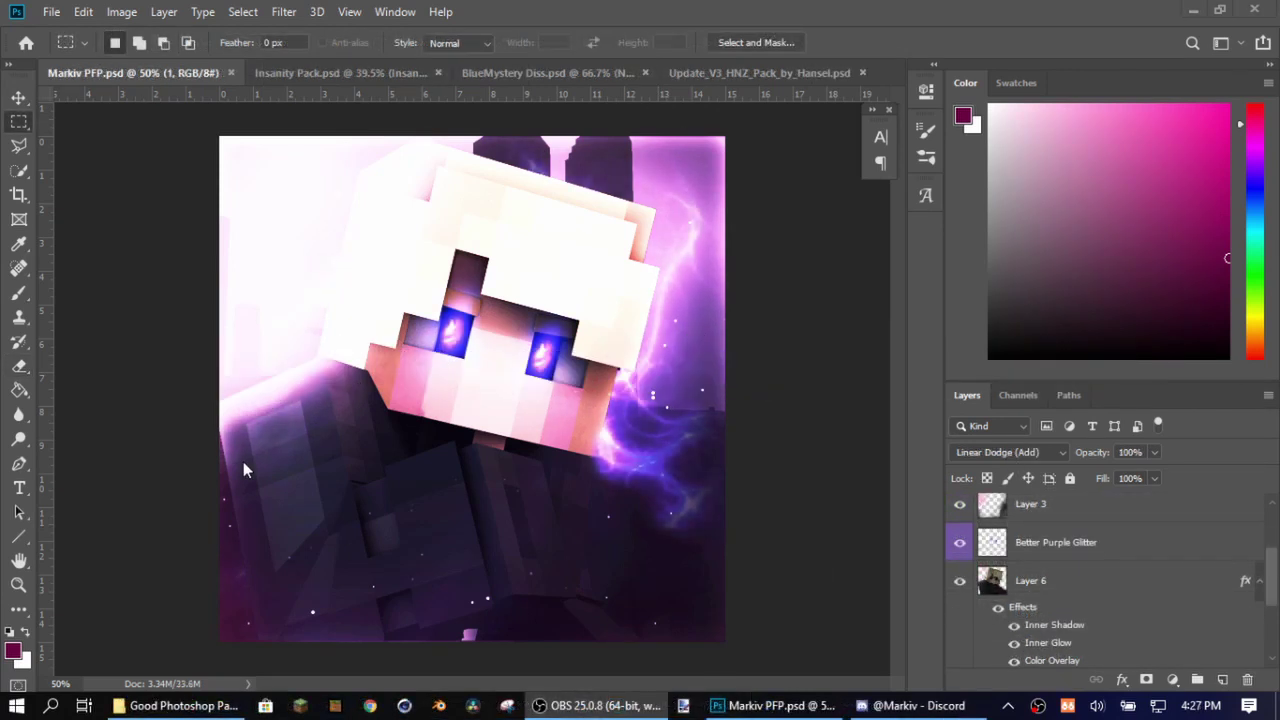
Step: Toggle the Better Purple Glitter layer and the purple energy layer 1 in Markiv PFP.psd to compare their effects
{"action": "left_click", "coordinate": [960, 543]}
{"action": "left_click", "coordinate": [960, 545]}
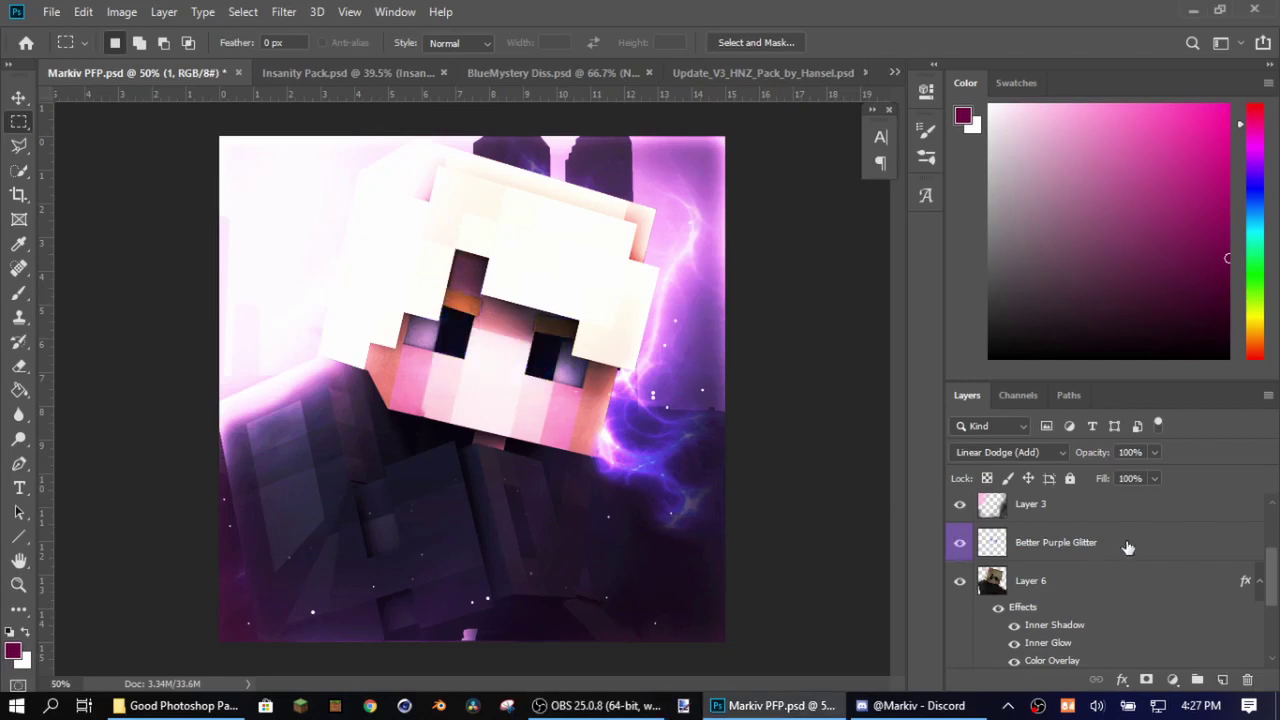
{"action": "scroll", "coordinate": [1128, 547], "scroll_direction": "up", "scroll_amount": 2}
{"action": "scroll", "coordinate": [1007, 560], "scroll_direction": "down", "scroll_amount": 5}
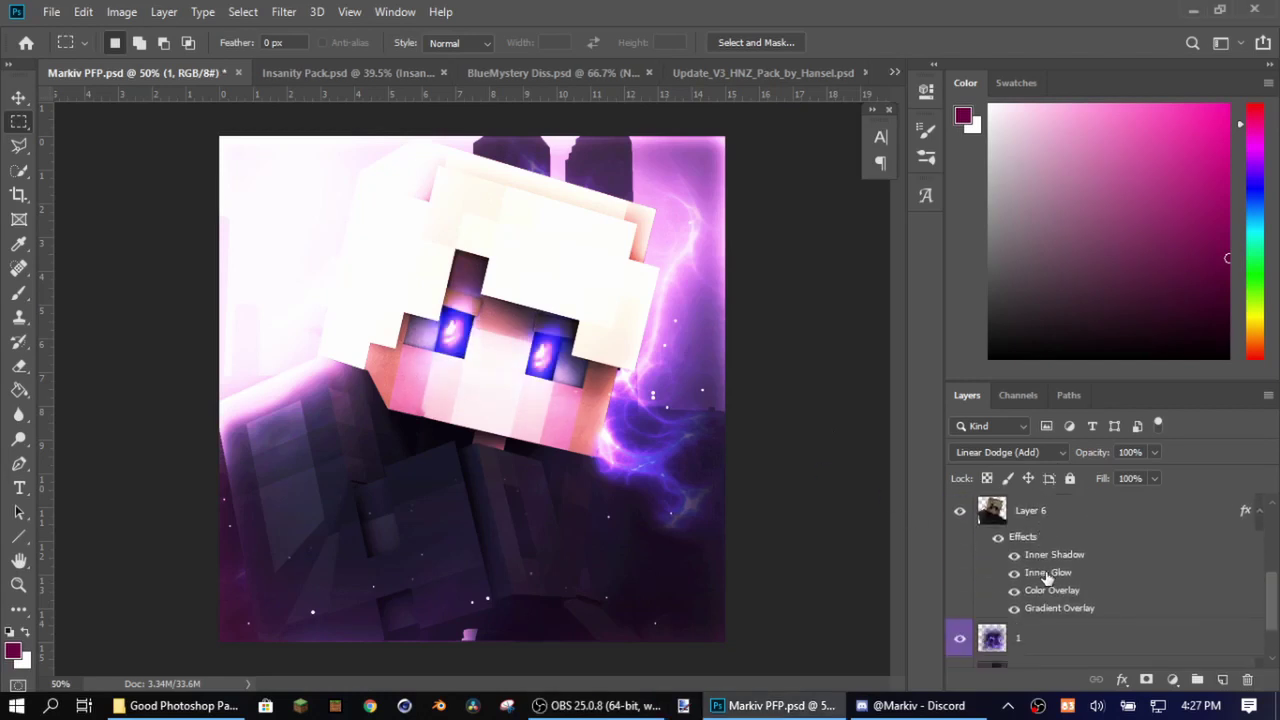
{"action": "left_click", "coordinate": [962, 617]}
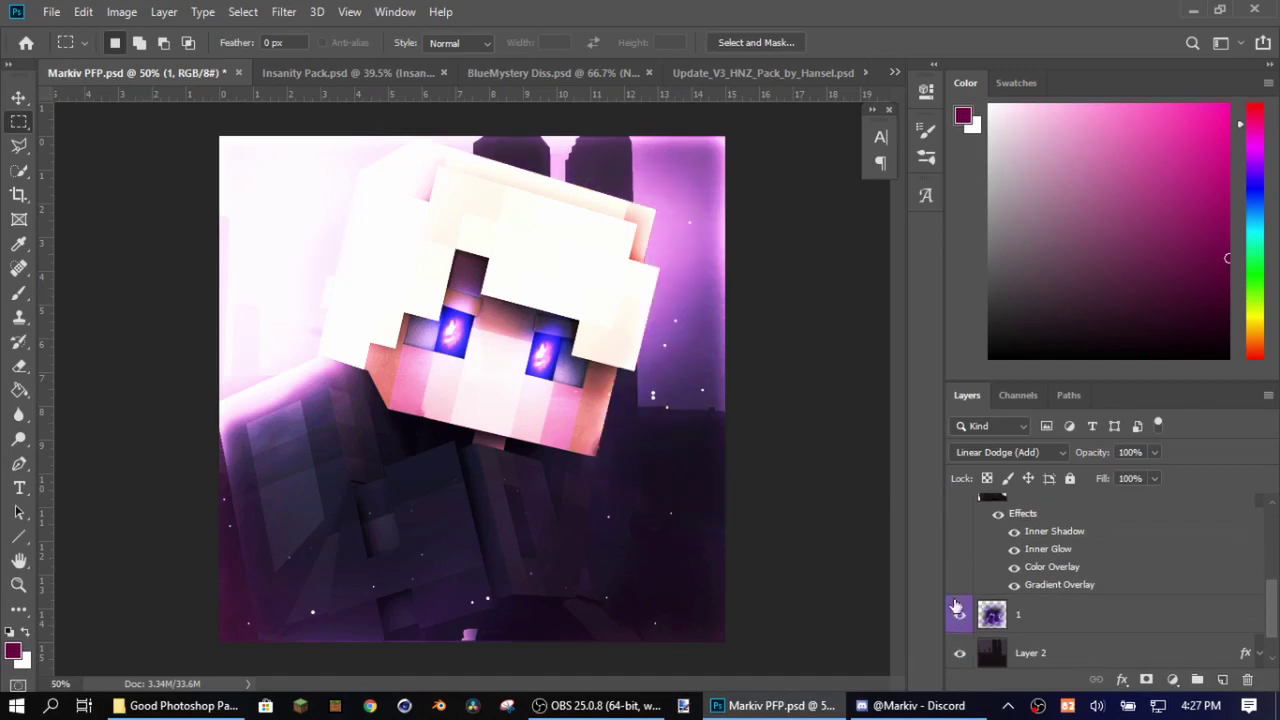
{"action": "left_click", "coordinate": [959, 614]}
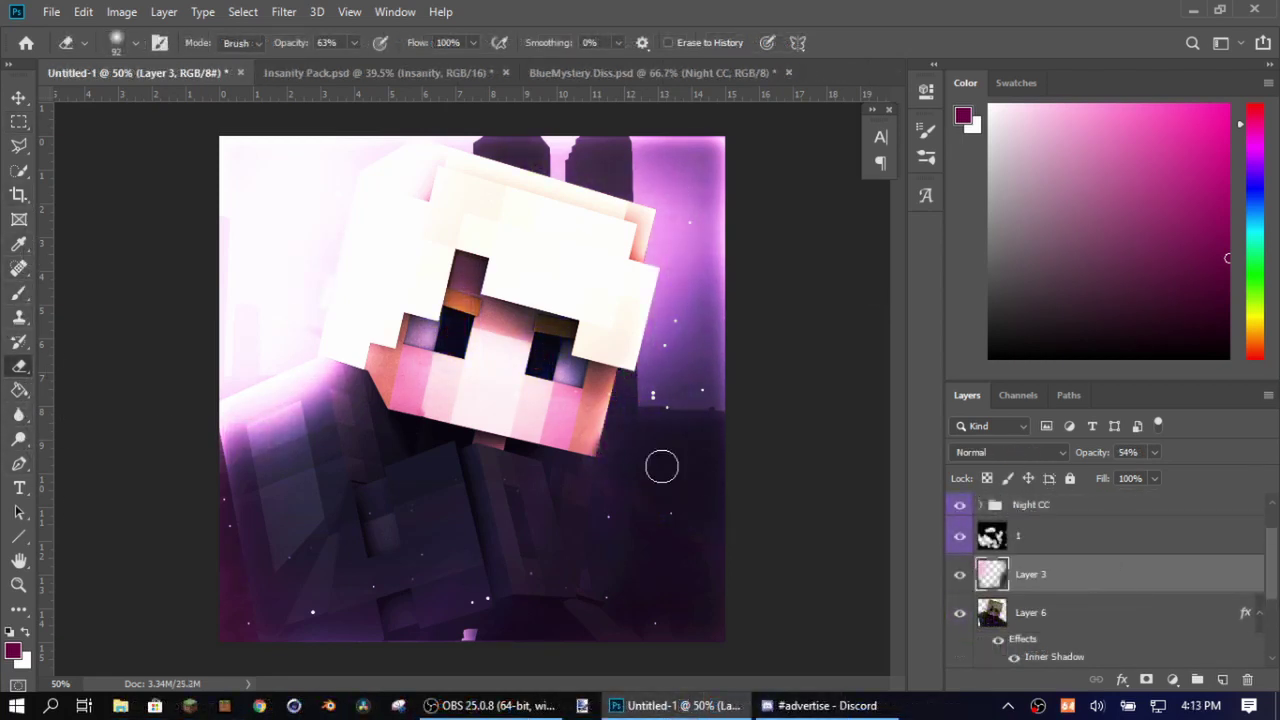
{"action": "mouse_move", "coordinate": [317, 394]}
{"action": "left_mouse_down"}
{"action": "mouse_move", "coordinate": [237, 450]}
{"action": "mouse_move", "coordinate": [277, 425]}
{"action": "mouse_move", "coordinate": [227, 436]}
{"action": "mouse_move", "coordinate": [276, 410]}
{"action": "mouse_move", "coordinate": [201, 412]}
{"action": "mouse_move", "coordinate": [338, 366]}
{"action": "mouse_move", "coordinate": [247, 398]}
{"action": "mouse_move", "coordinate": [314, 379]}
{"action": "mouse_move", "coordinate": [390, 334]}
{"action": "mouse_move", "coordinate": [266, 371]}
{"action": "left_mouse_up"}
{"action": "key", "text": "ctrl+z"}
{"action": "key", "text": "ctrl+z"}
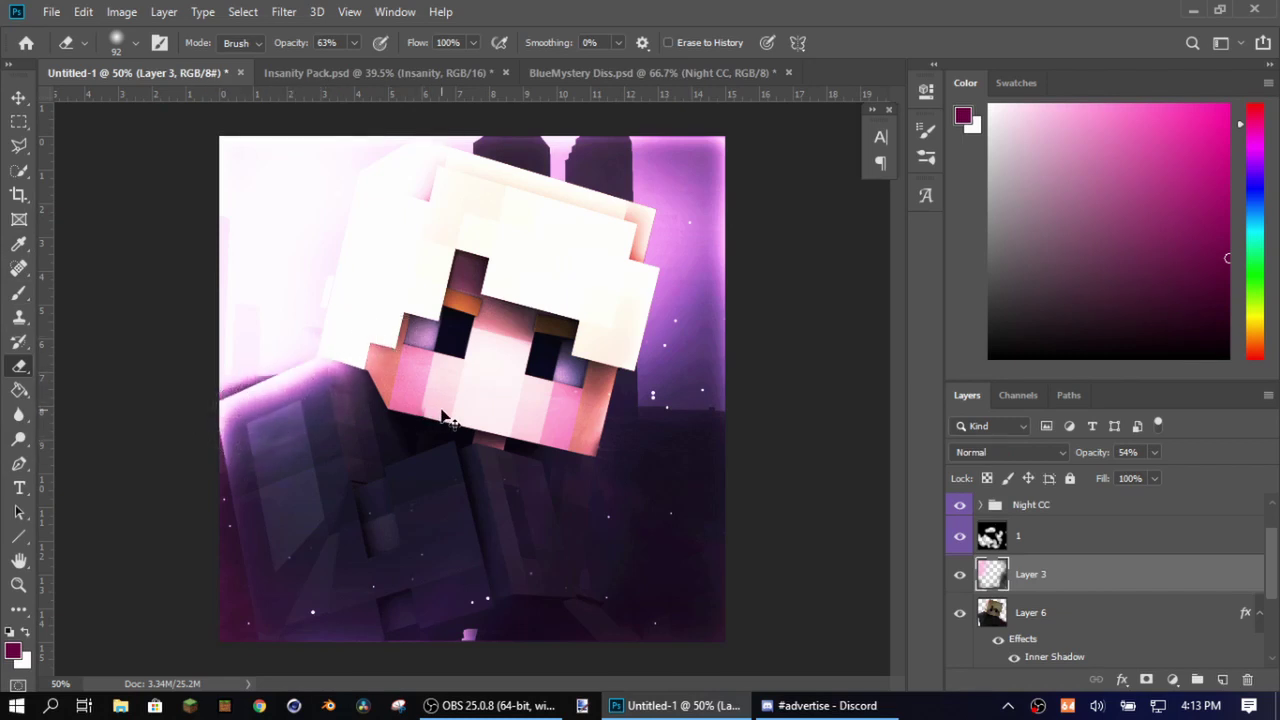
Step: Lower the eraser opacity to 9% and lightly erase the pink glow on Layer 3 along the character's shoulder
{"action": "left_click", "coordinate": [353, 42]}
{"action": "left_click_drag", "start_coordinate": [356, 62], "coordinate": [323, 62]}
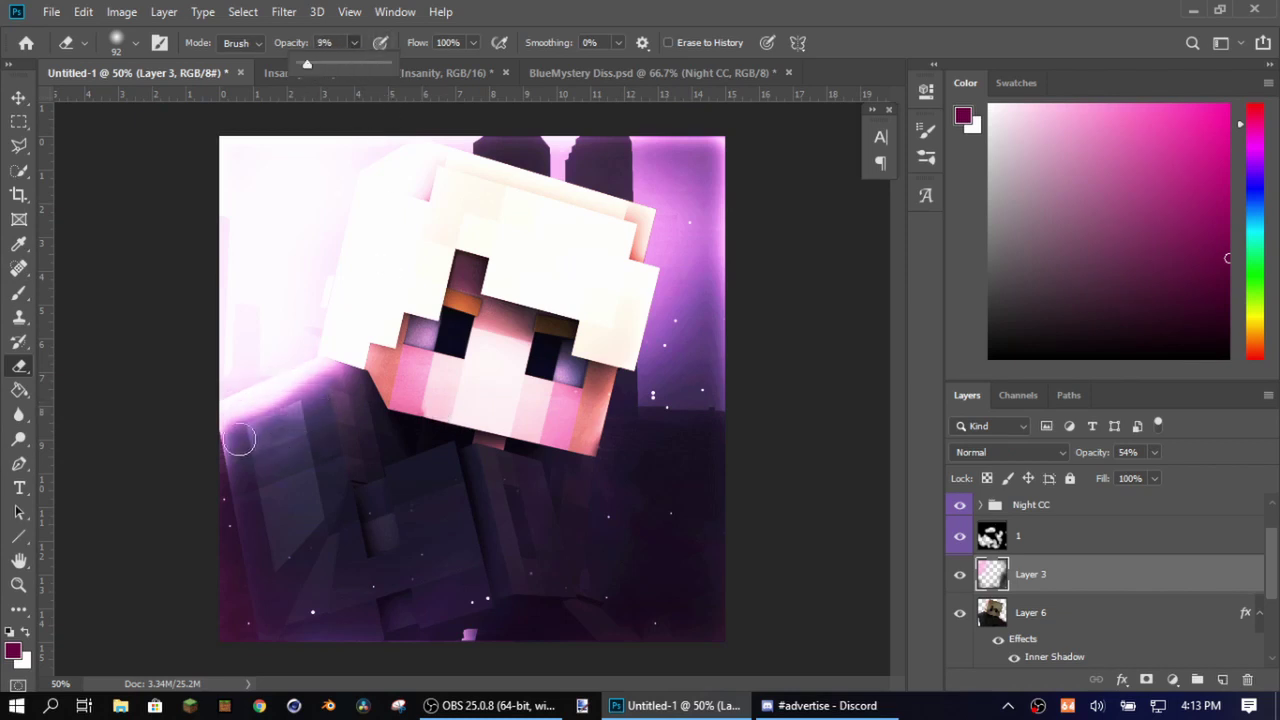
{"action": "mouse_move", "coordinate": [238, 440]}
{"action": "left_mouse_down"}
{"action": "mouse_move", "coordinate": [339, 380]}
{"action": "mouse_move", "coordinate": [302, 382]}
{"action": "left_mouse_up"}
{"action": "key", "text": "m"}
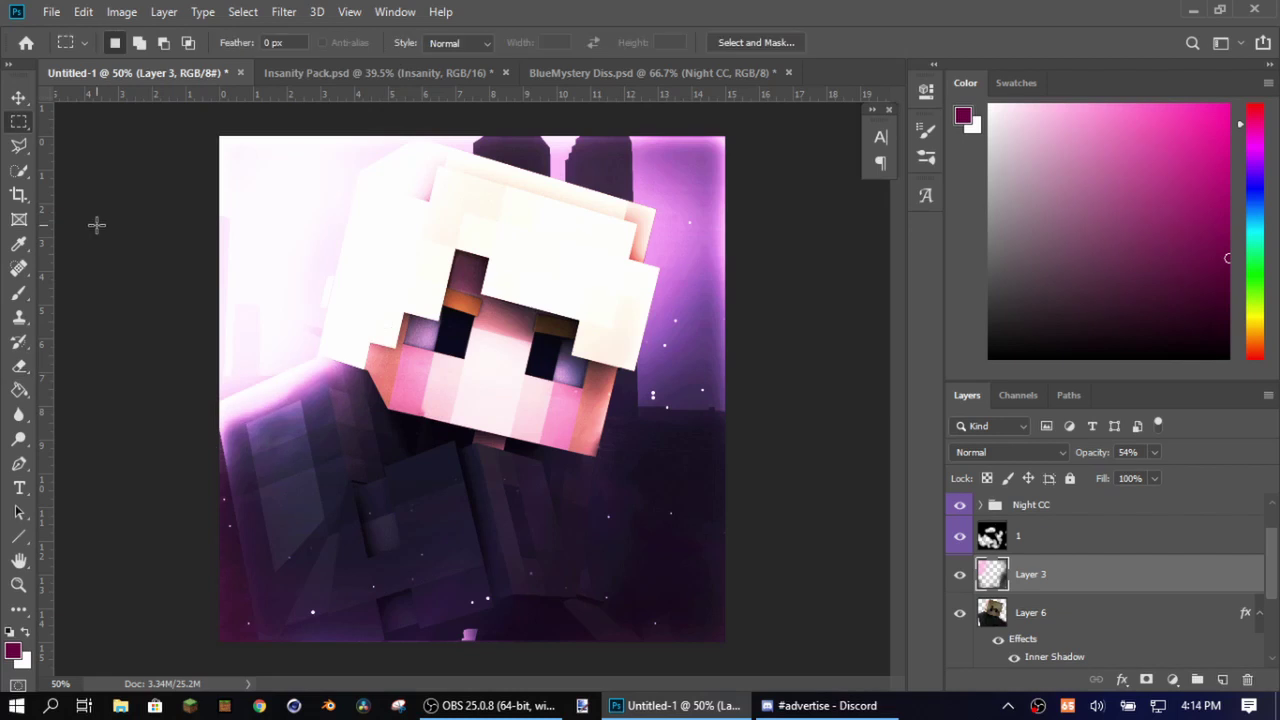